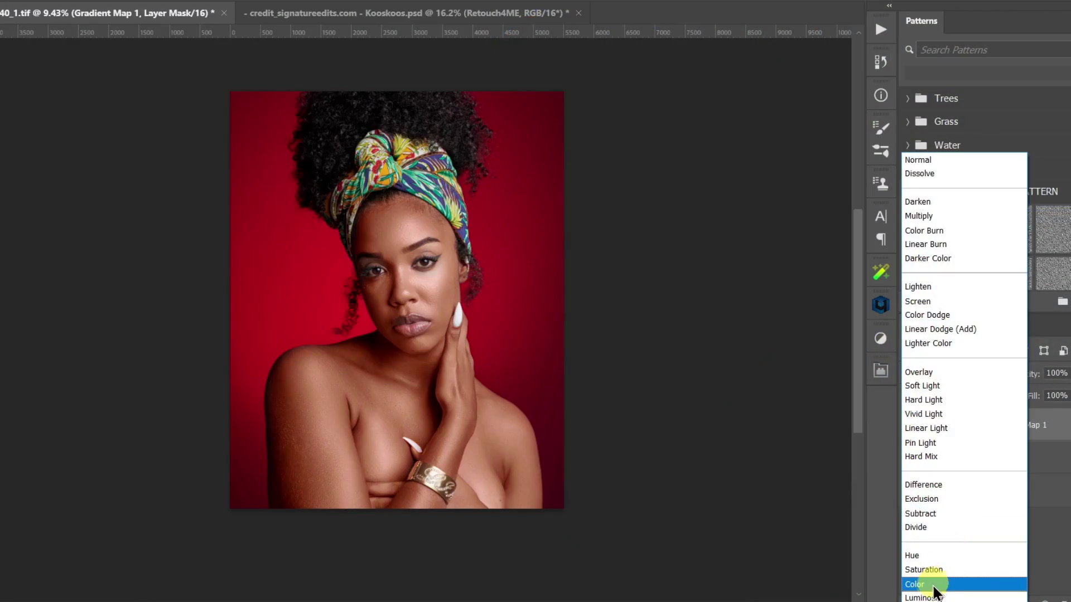
- Set the Gradient Map 1 layer's blend mode to Color
left_click(930, 584)
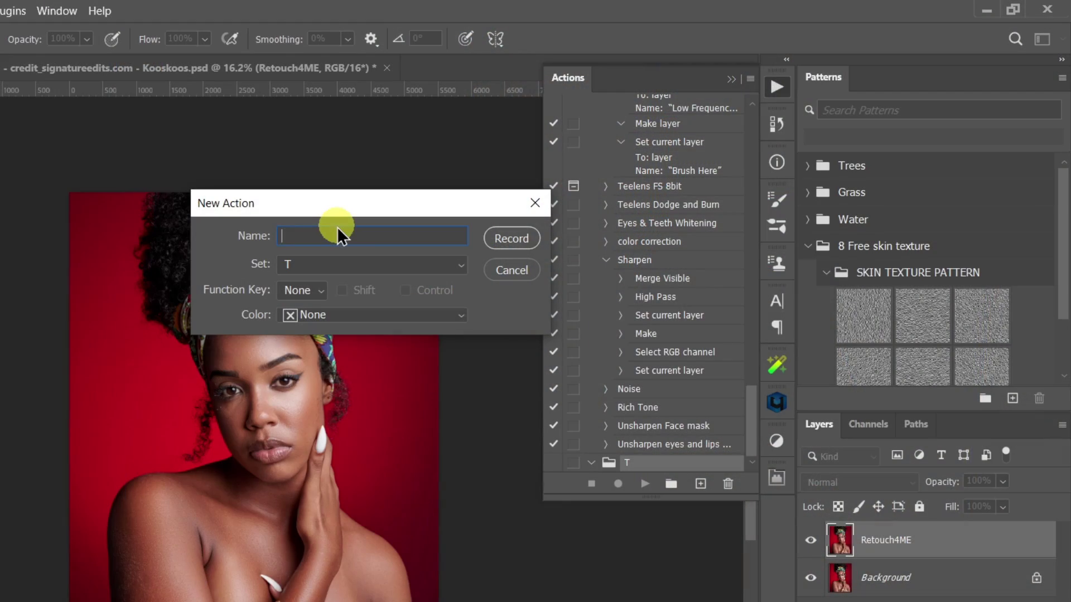
- Name the new action "skin tone correction" in set T, give it the Red color label, and start recording
type("skin tone correction")
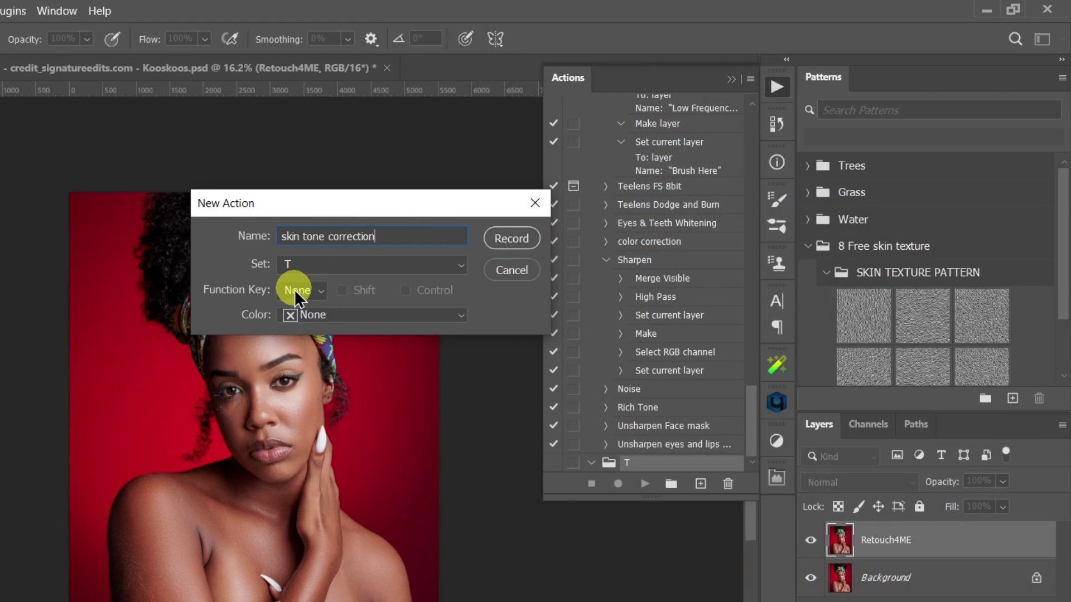
left_click(323, 316)
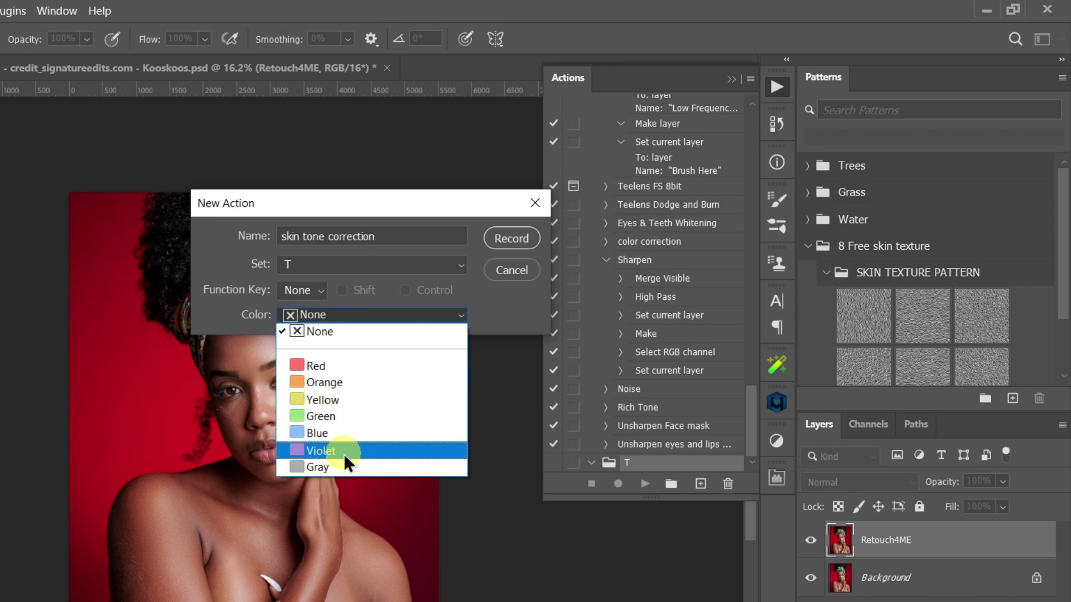
left_click(335, 369)
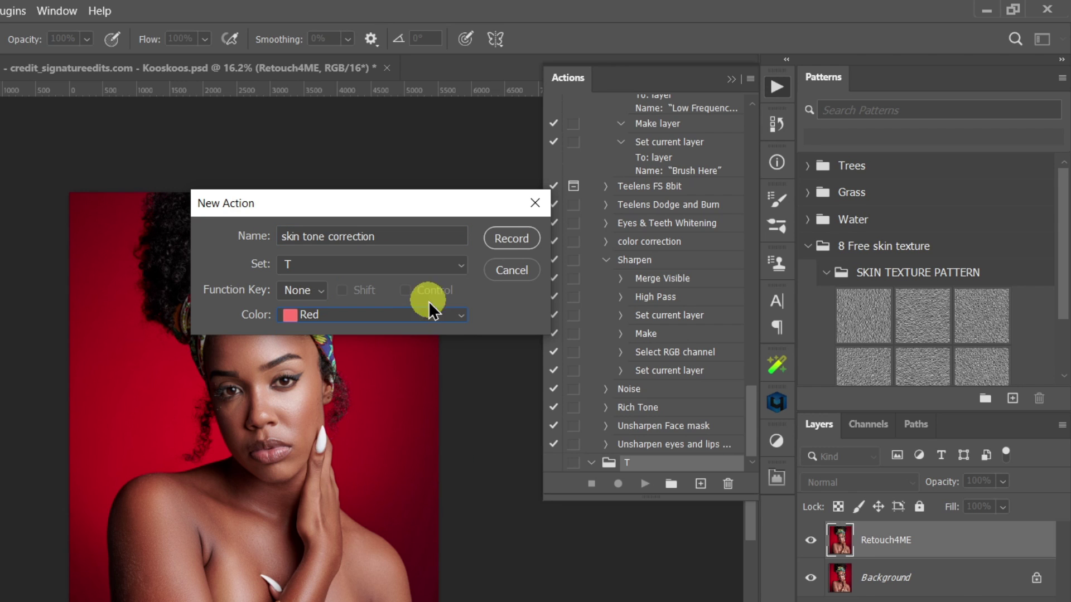
left_click(518, 235)
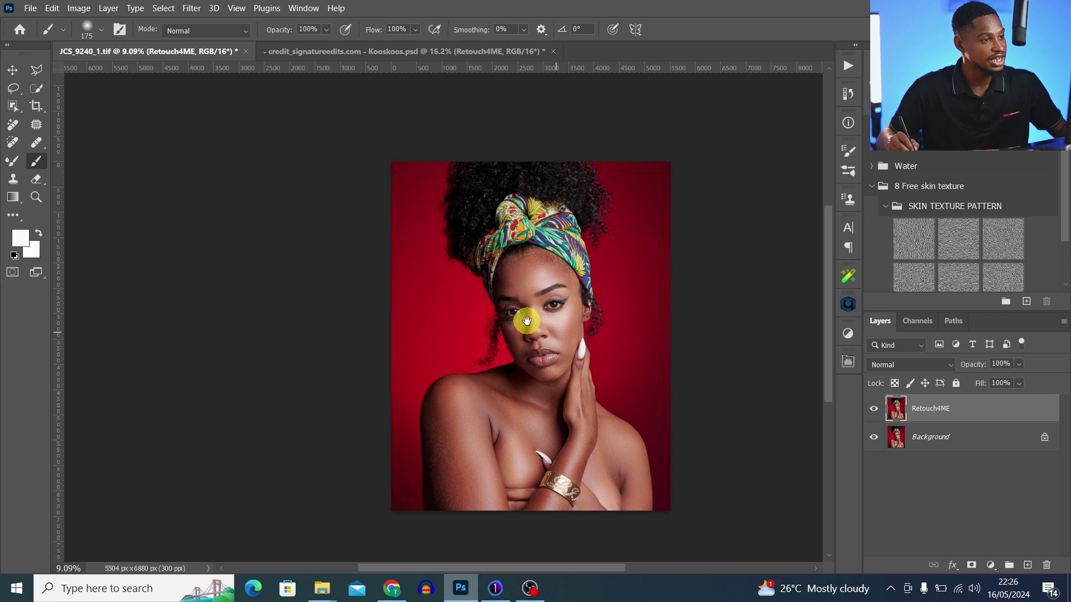
- Show the Actions panel and turn off its Button Mode
left_click_drag(527, 320, 478, 311)
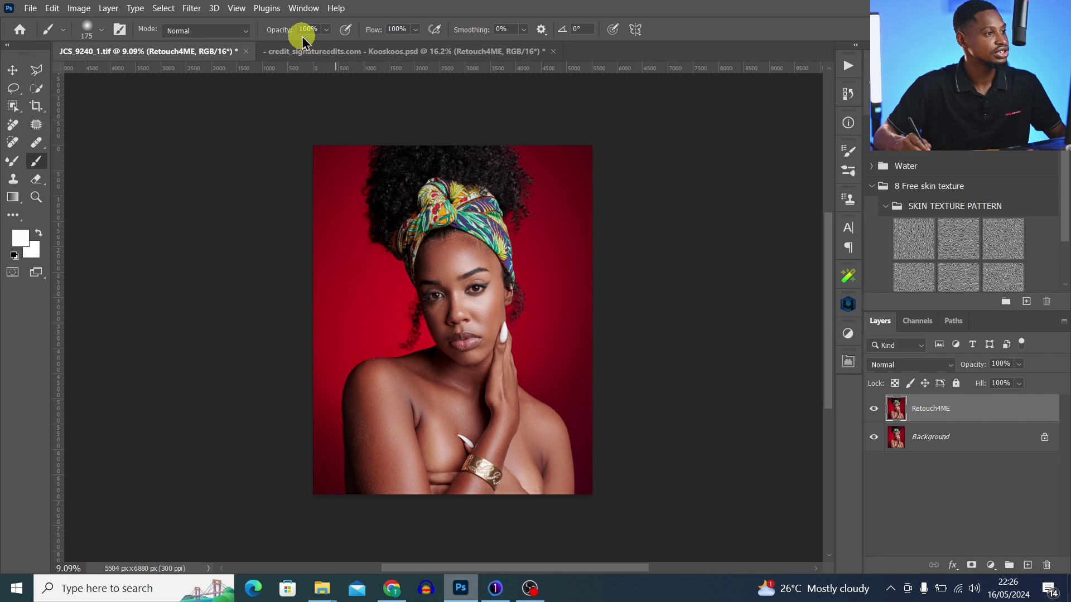
left_click(303, 9)
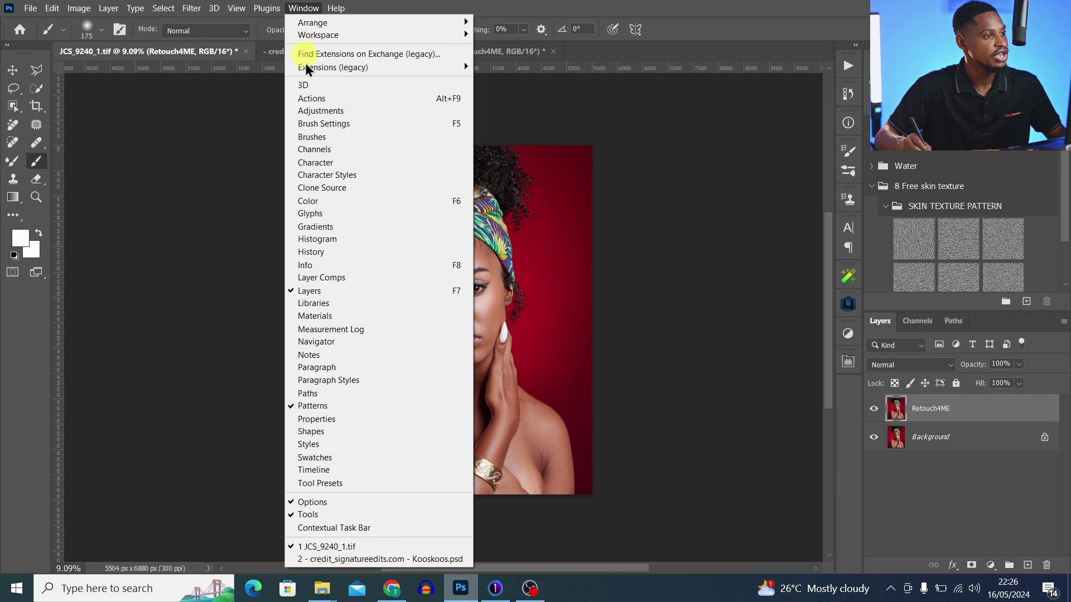
left_click(322, 98)
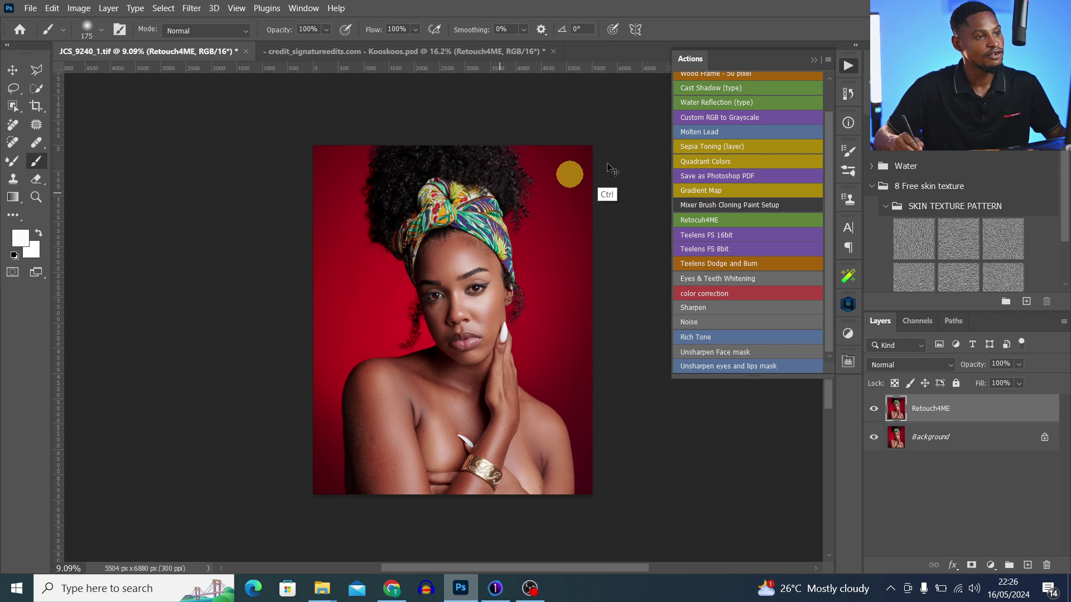
left_click(735, 110)
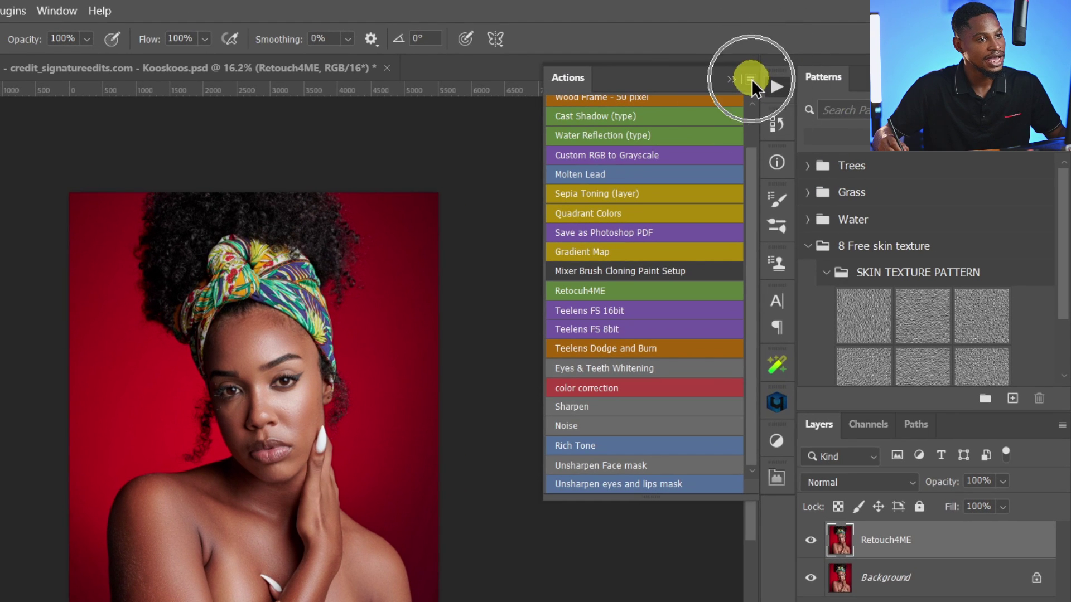
left_click(750, 79)
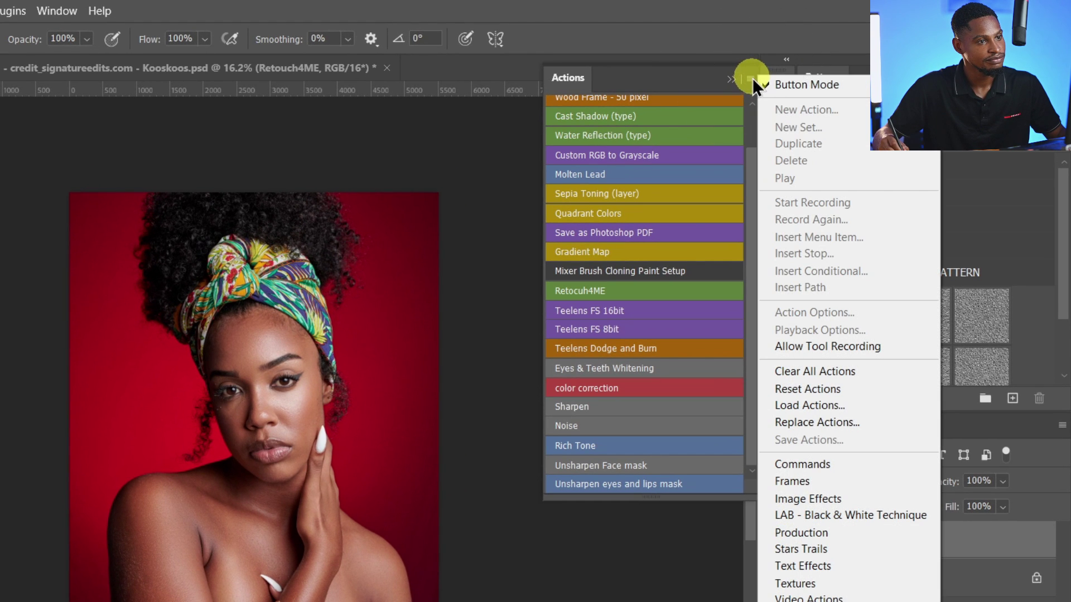
left_click(786, 86)
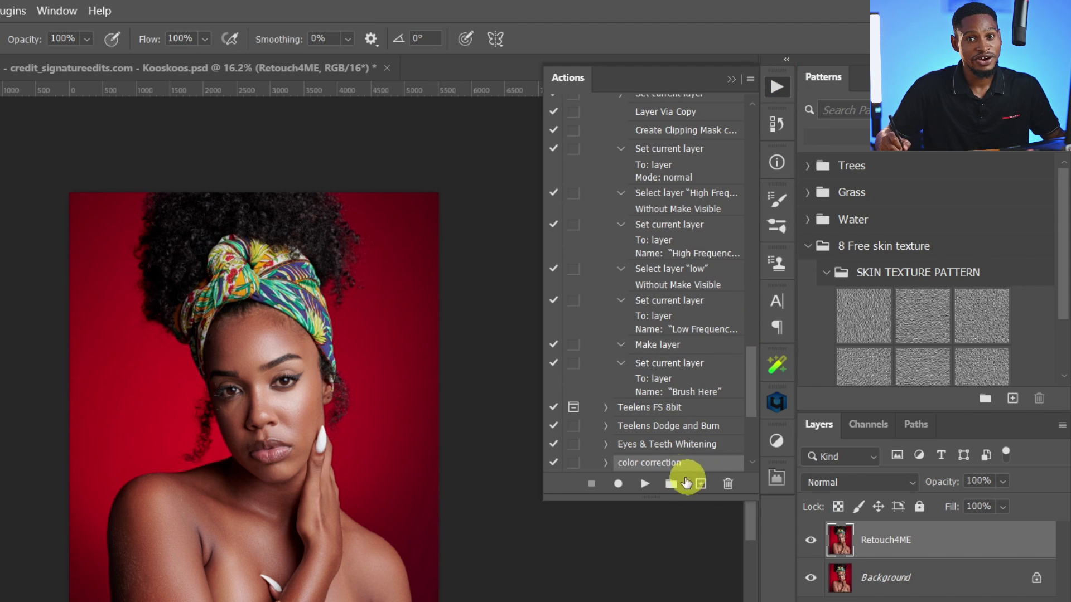
- Create a new action set named "T"
left_click(648, 488)
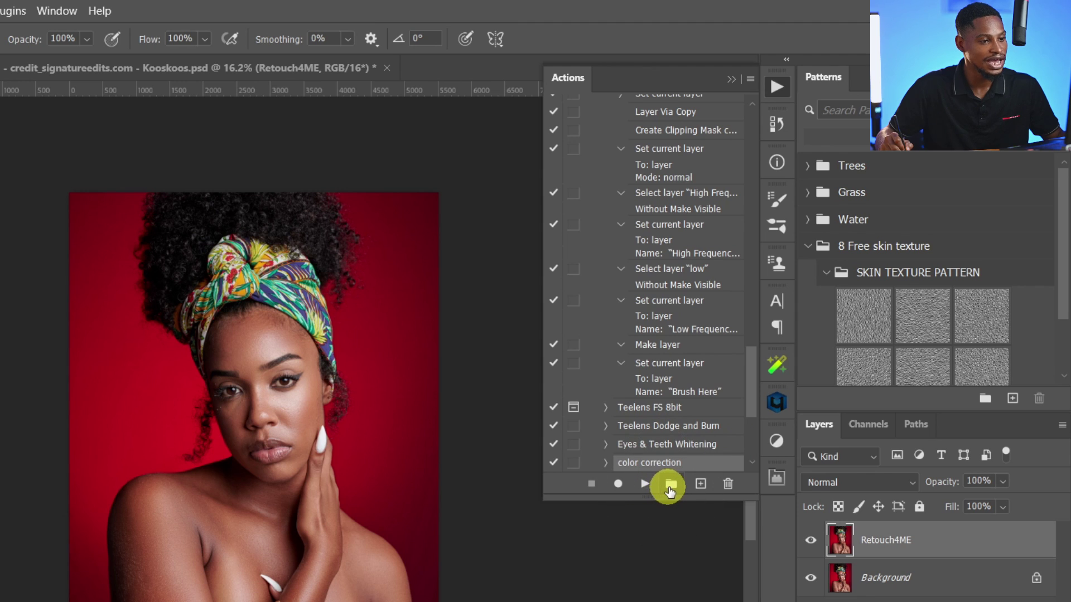
left_click(670, 486)
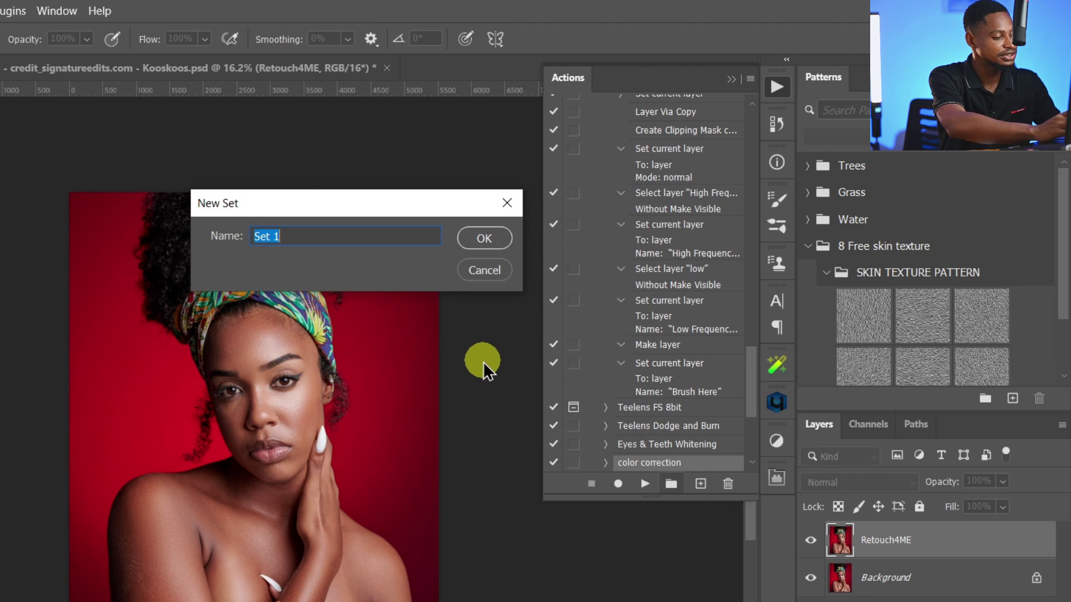
type("T")
left_click(481, 237)
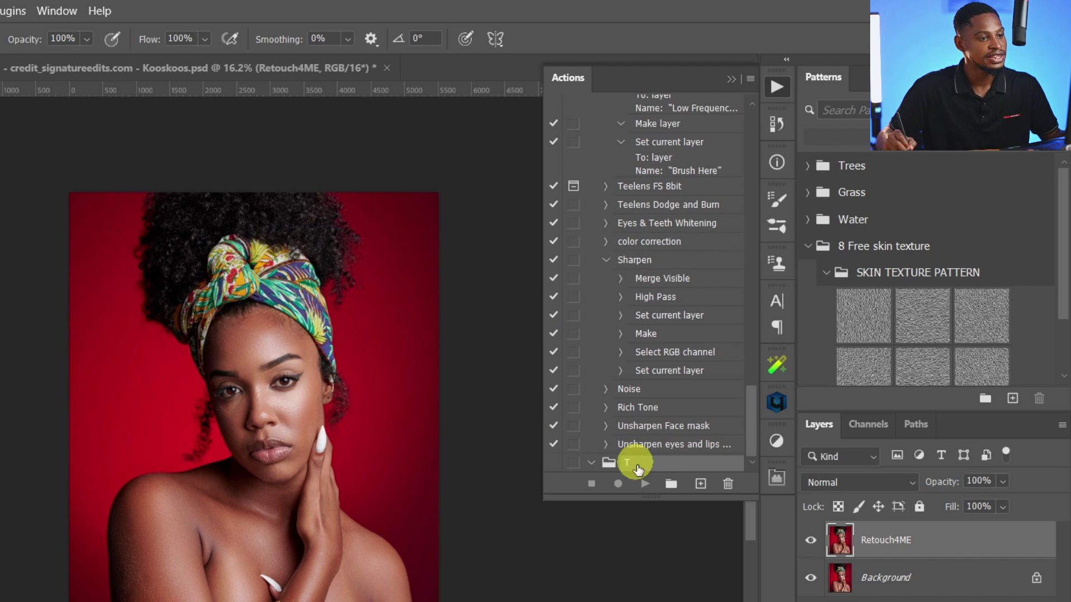
- Create a Red-labelled action named "skin tone correction" in set T, start recording it, and collapse the Actions panel
left_click(610, 466)
left_click(611, 466)
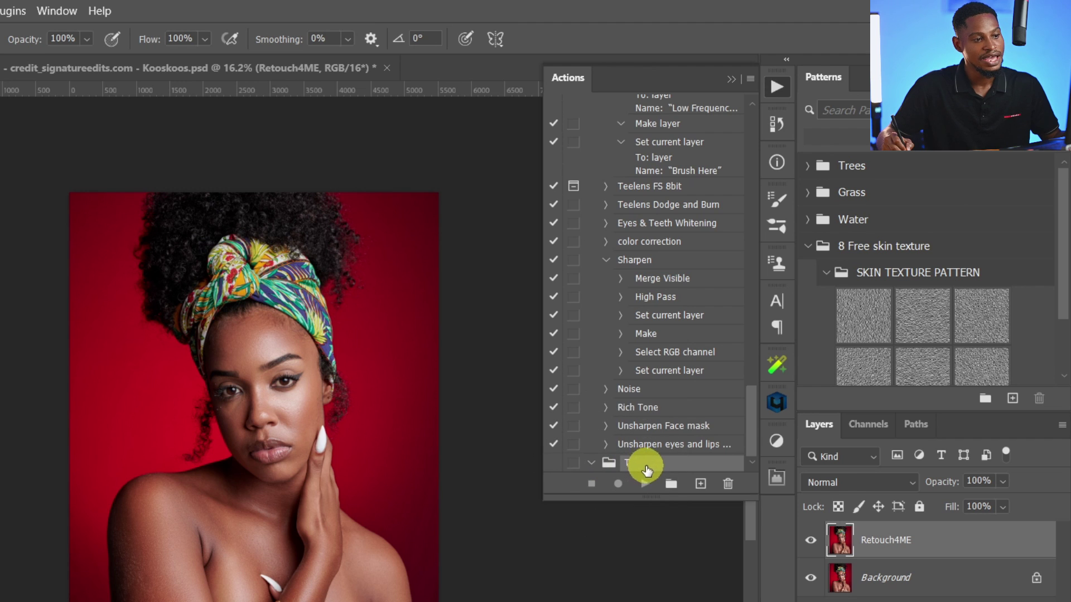
left_click(701, 485)
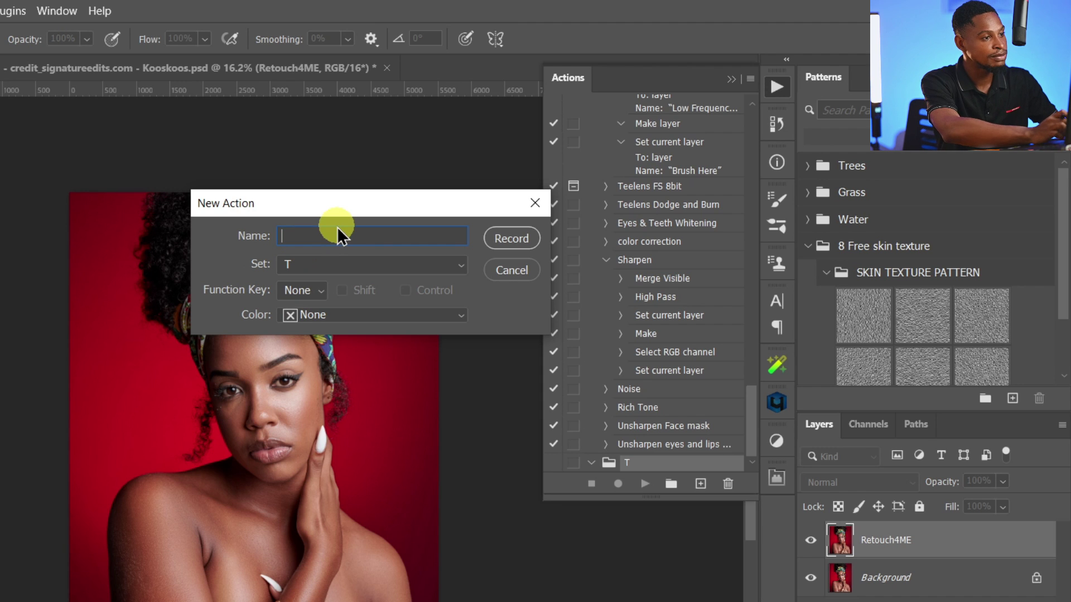
type("skin ton")
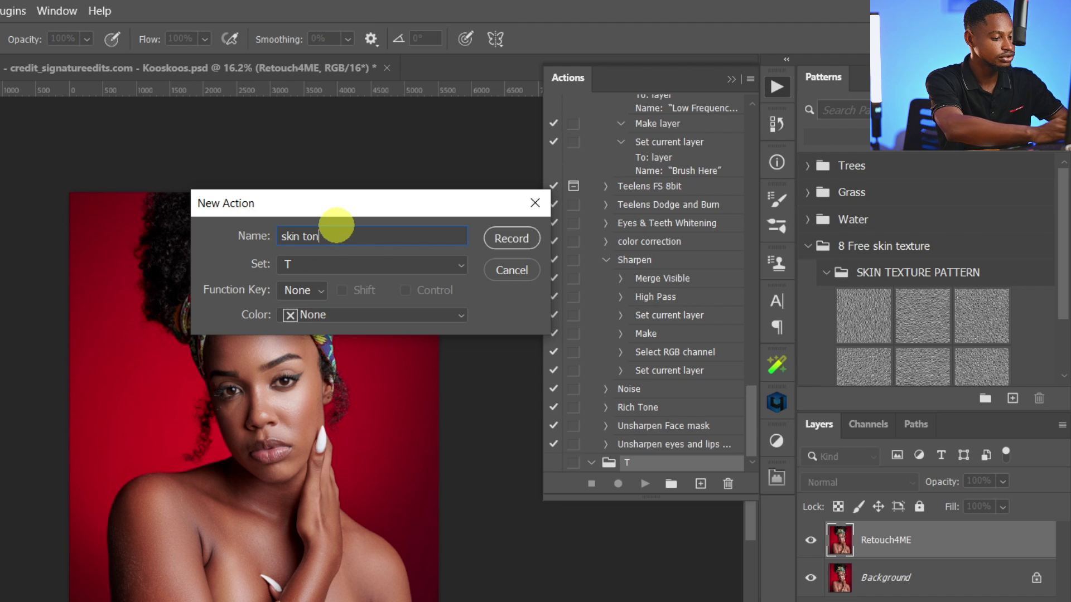
type("e correction")
left_click(323, 316)
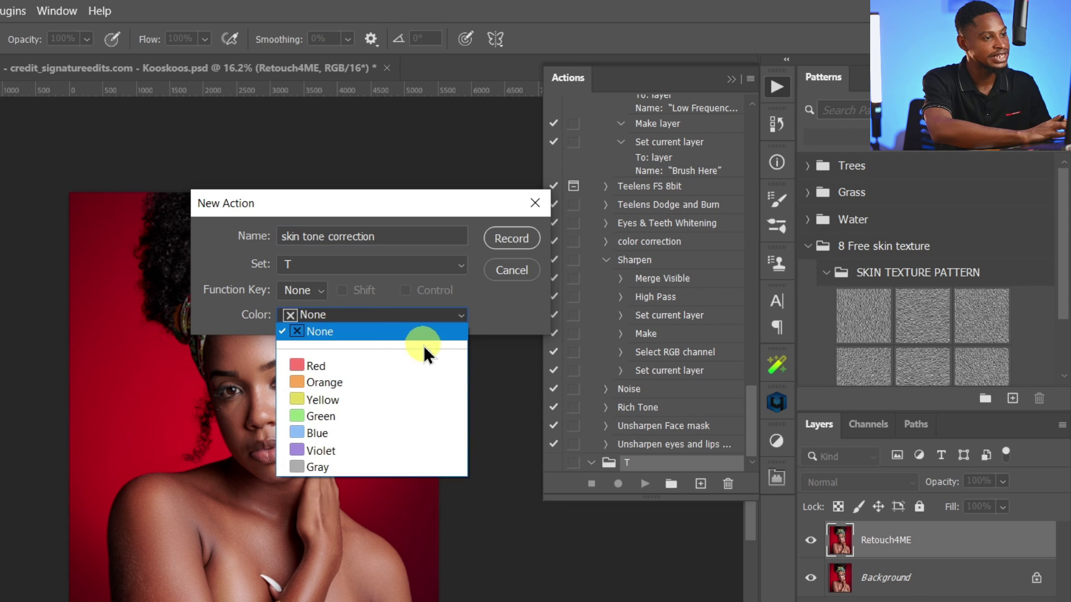
left_click(336, 369)
left_click(512, 238)
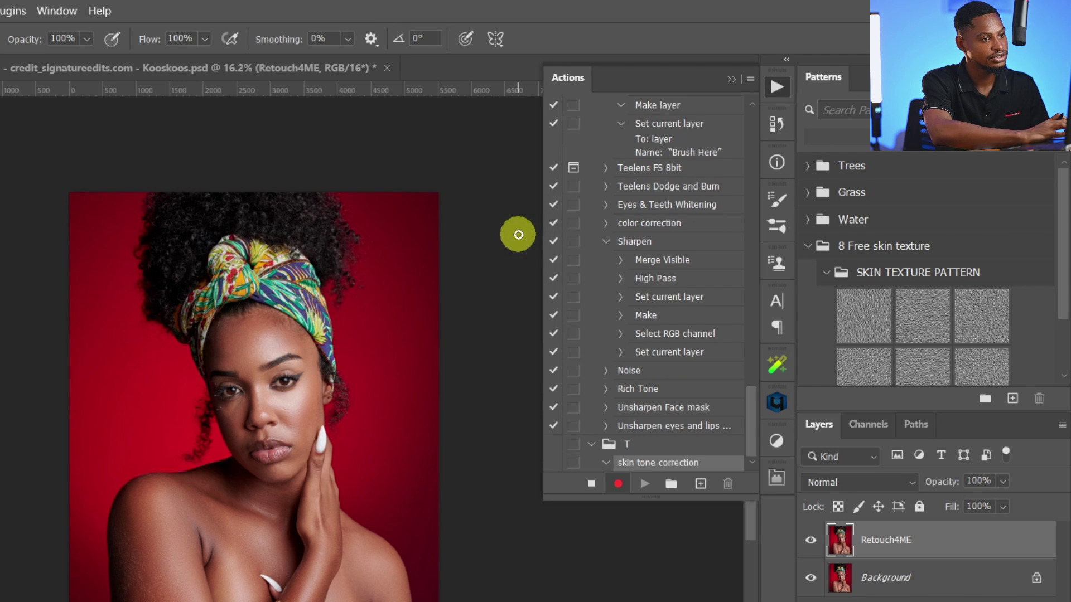
left_click(735, 79)
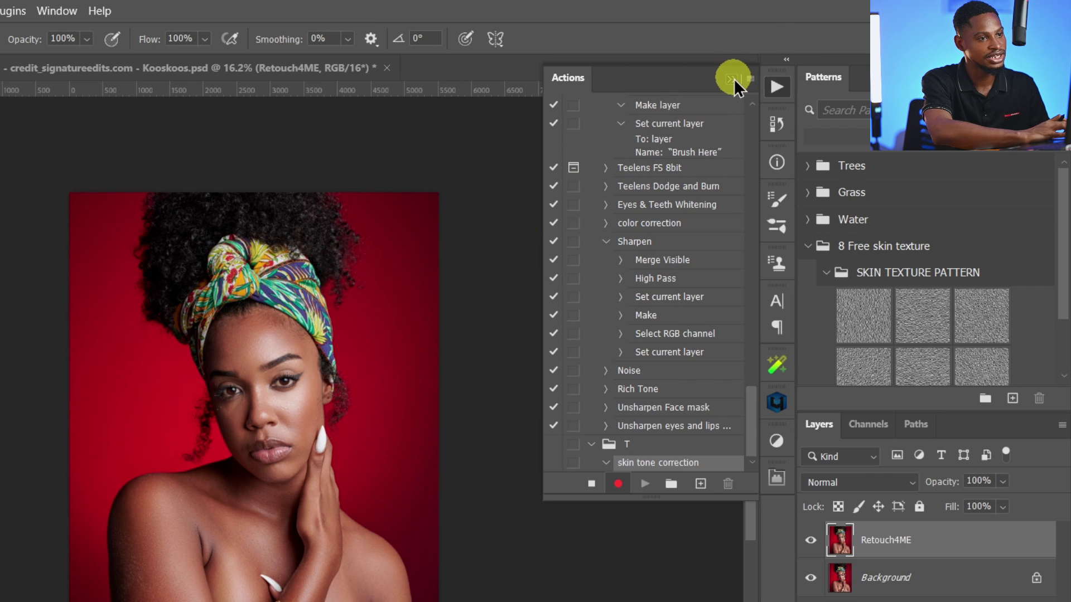
left_click(734, 78)
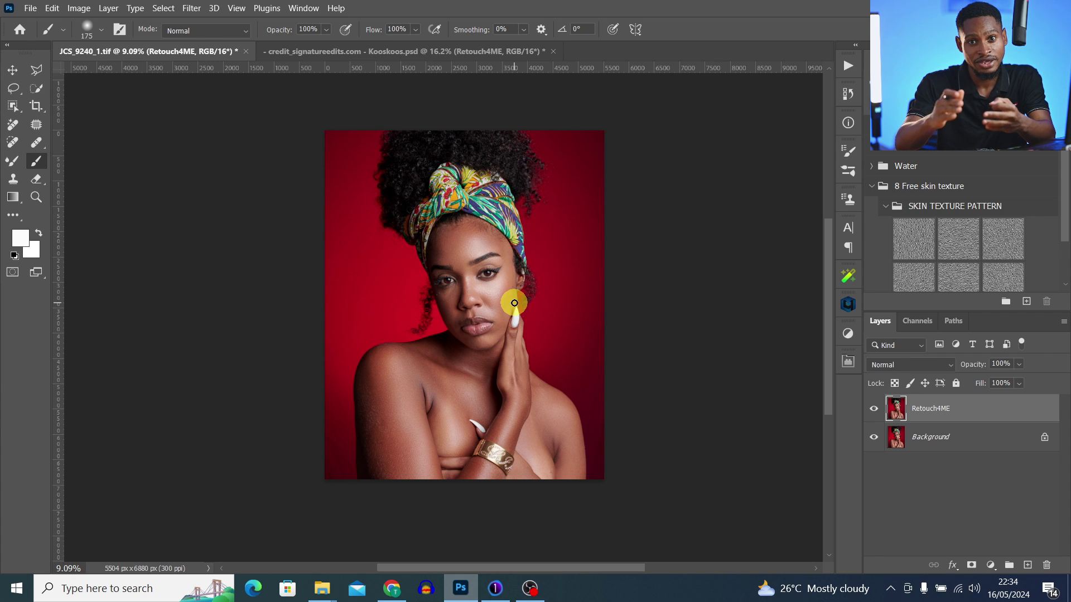
- Add a Gradient Map adjustment layer above the Retouch4ME layer
left_click(848, 333)
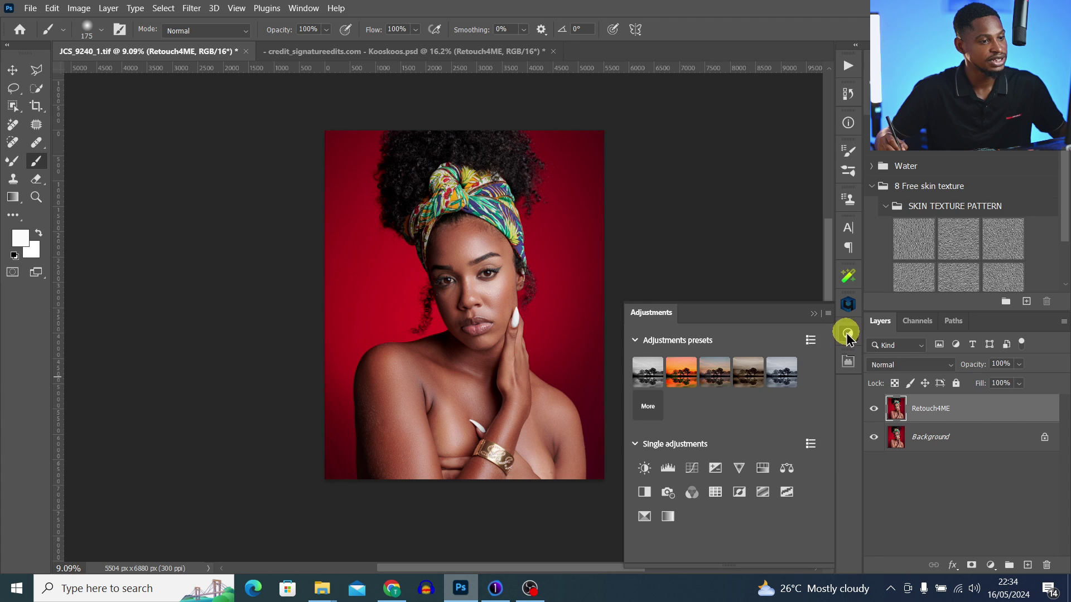
left_click(668, 517)
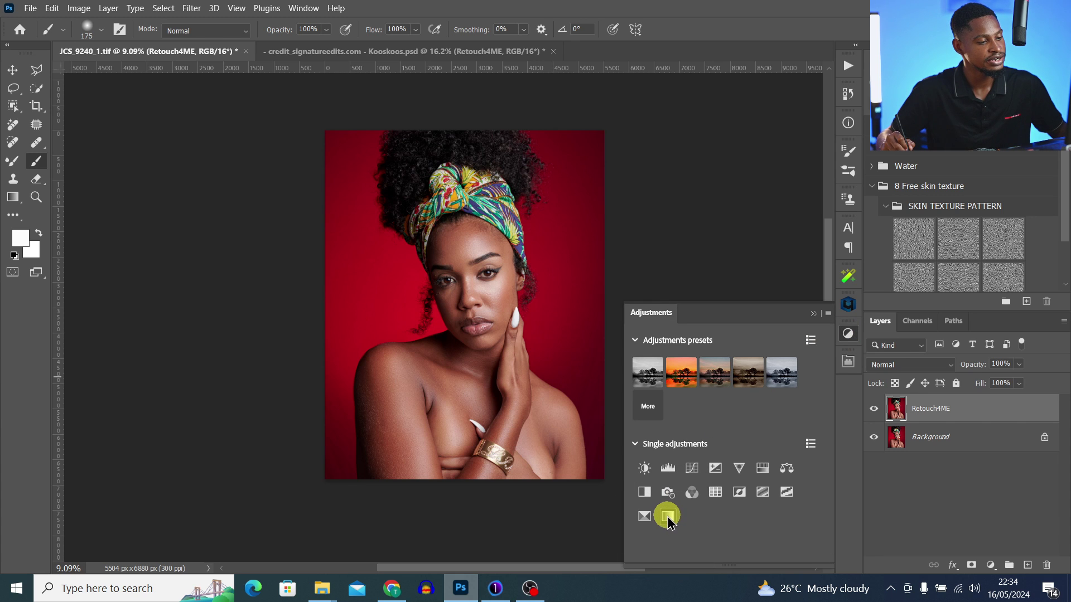
left_click(667, 516)
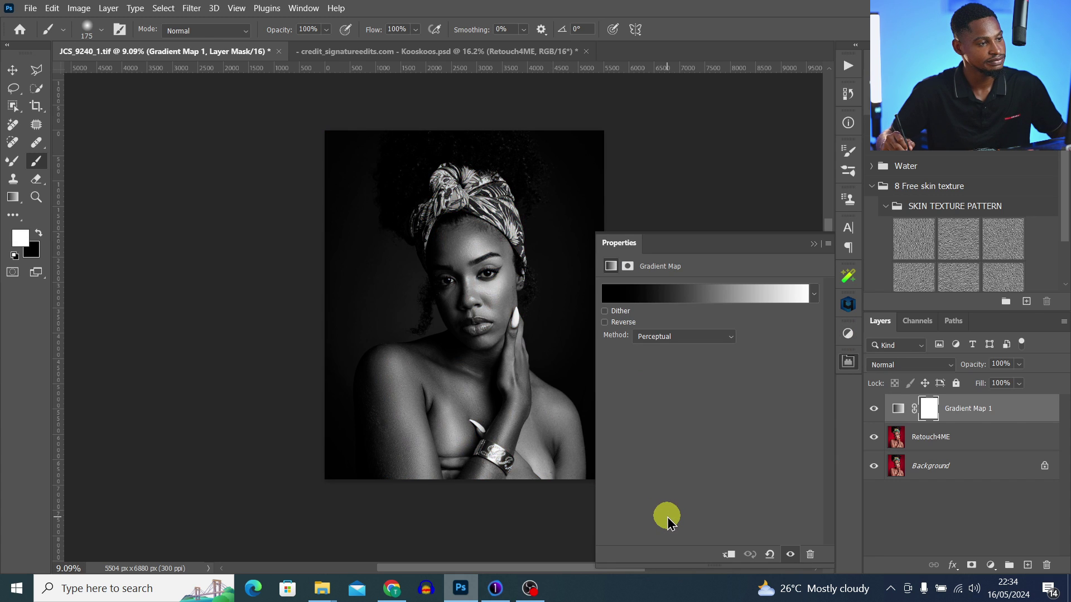
- Apply the Black, White preset from the Basics group to the gradient map
key("ctrl")
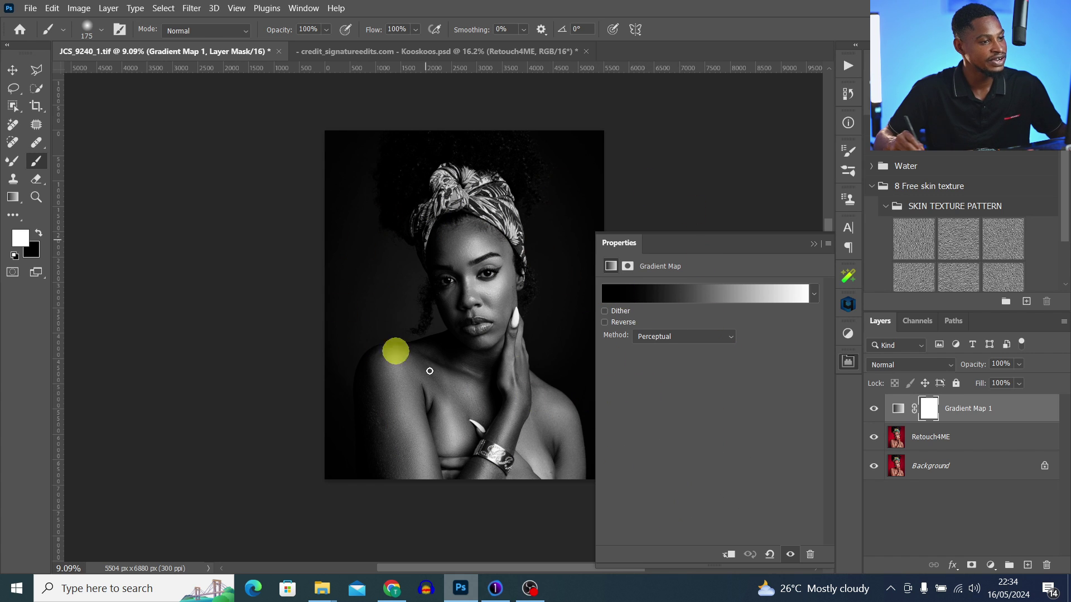
left_click(672, 296)
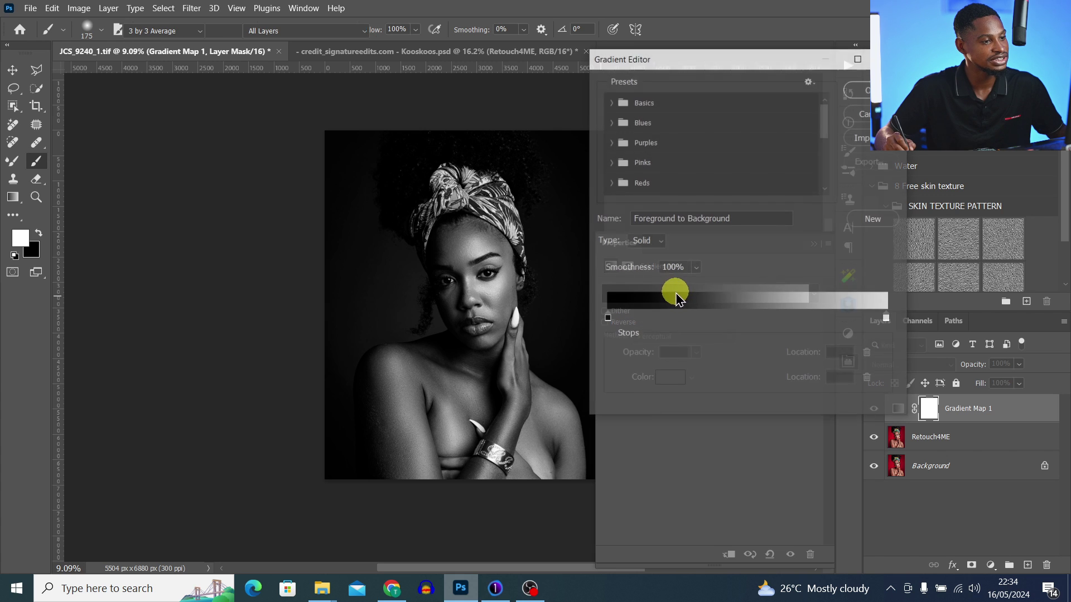
left_click(610, 102)
left_click(672, 129)
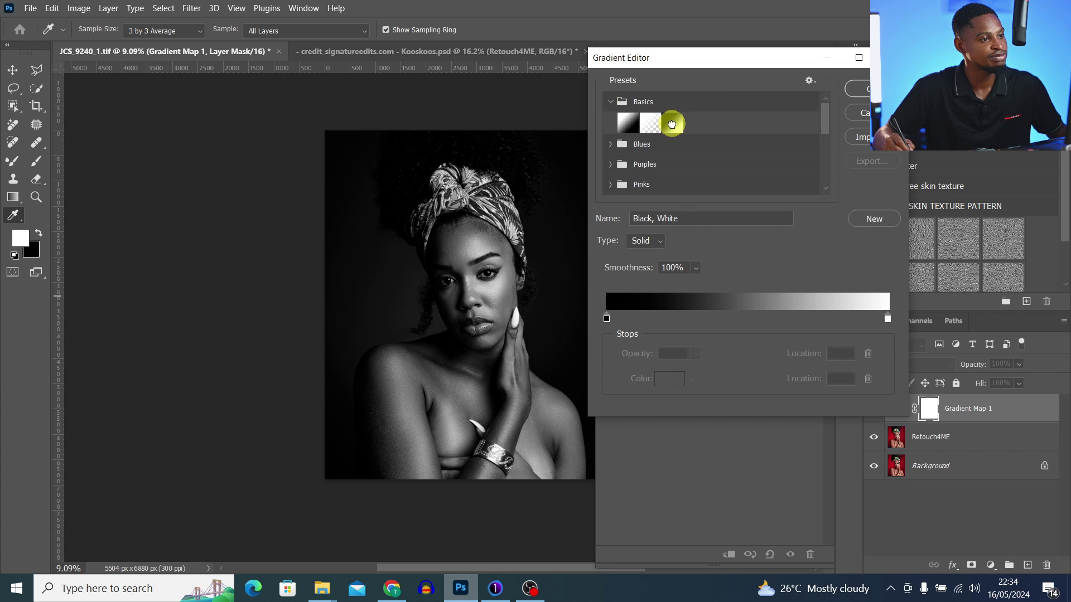
left_click(628, 123)
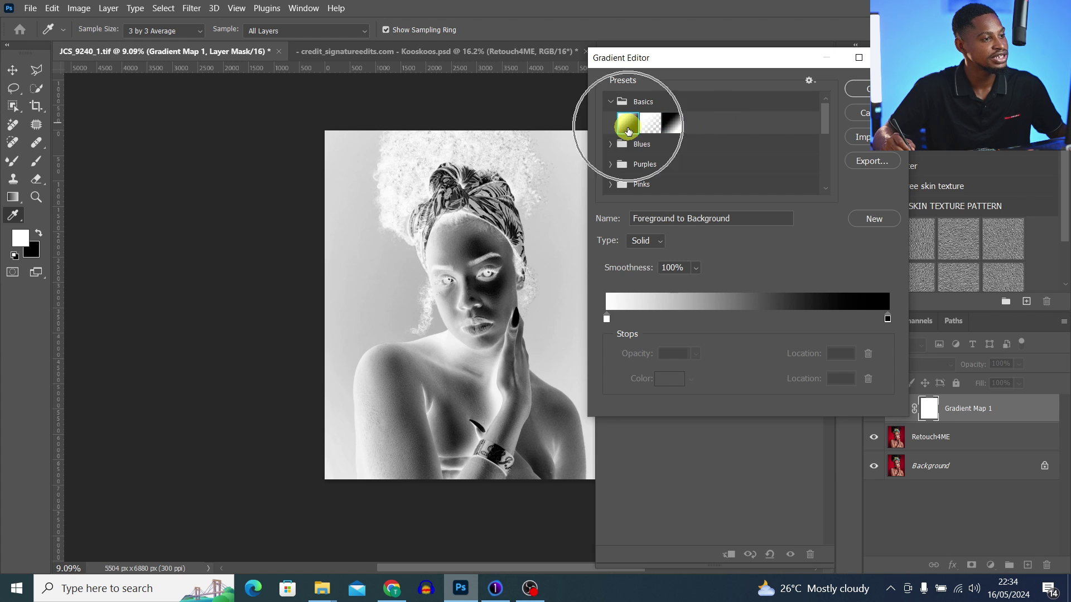
left_click(674, 130)
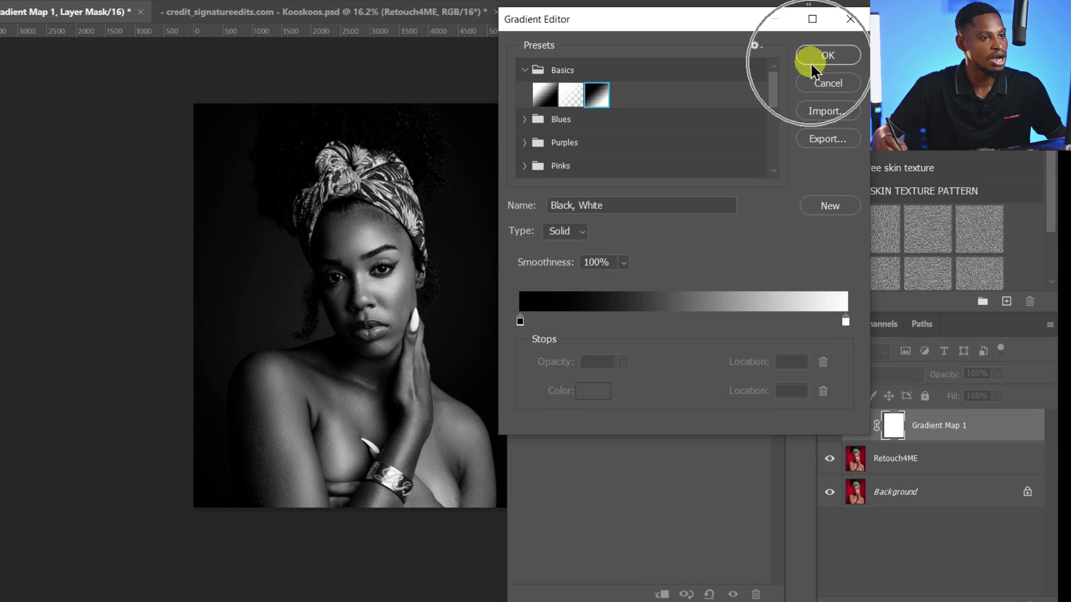
left_click(827, 54)
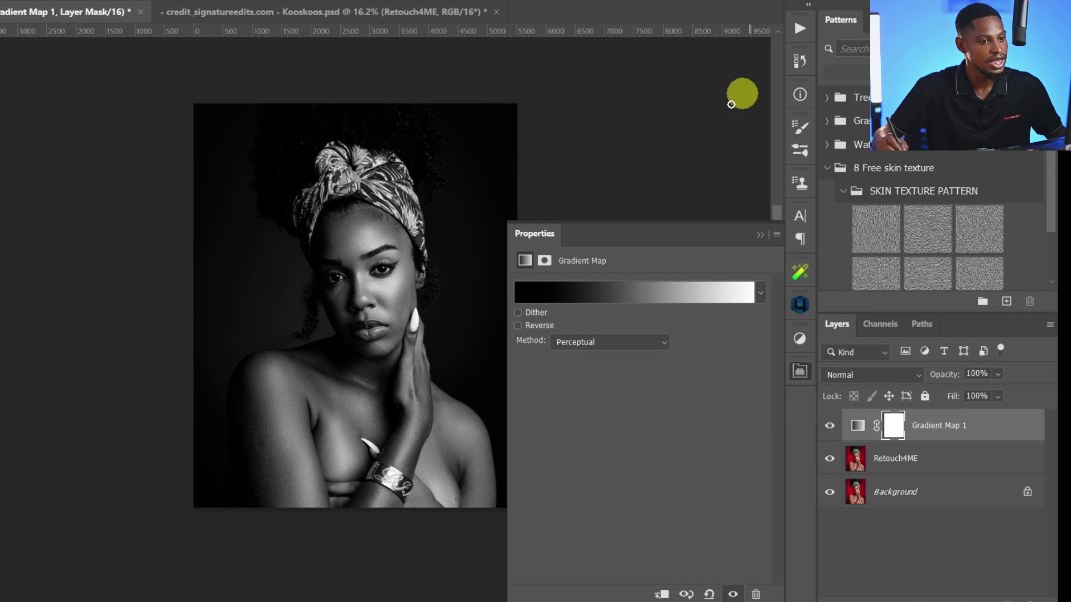
- Set the Gradient Map 1 layer's blend mode to Color and invert its layer mask to black
left_click(872, 375)
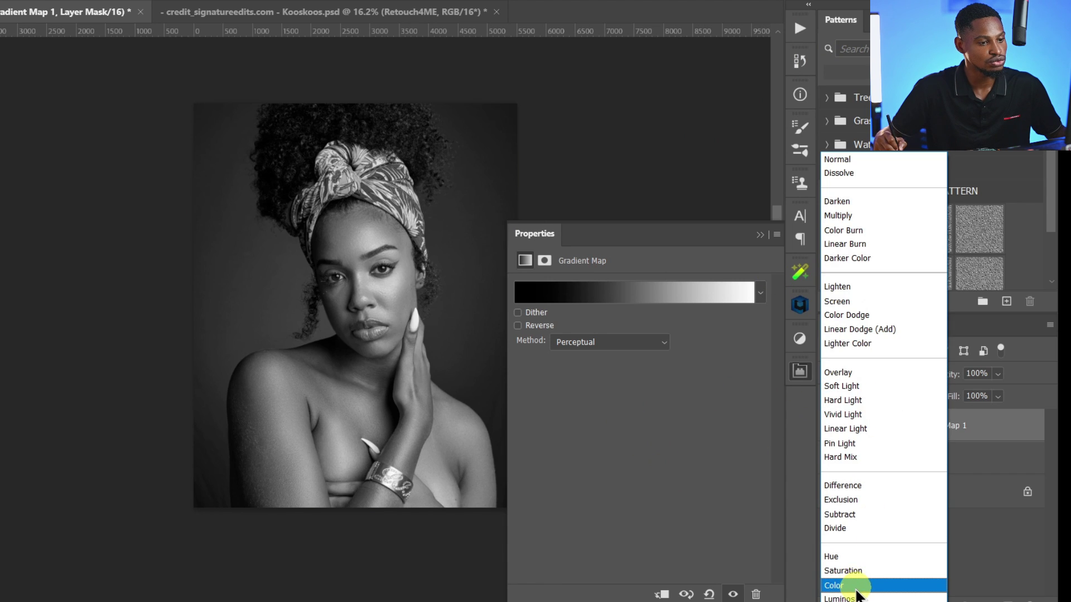
left_click(859, 586)
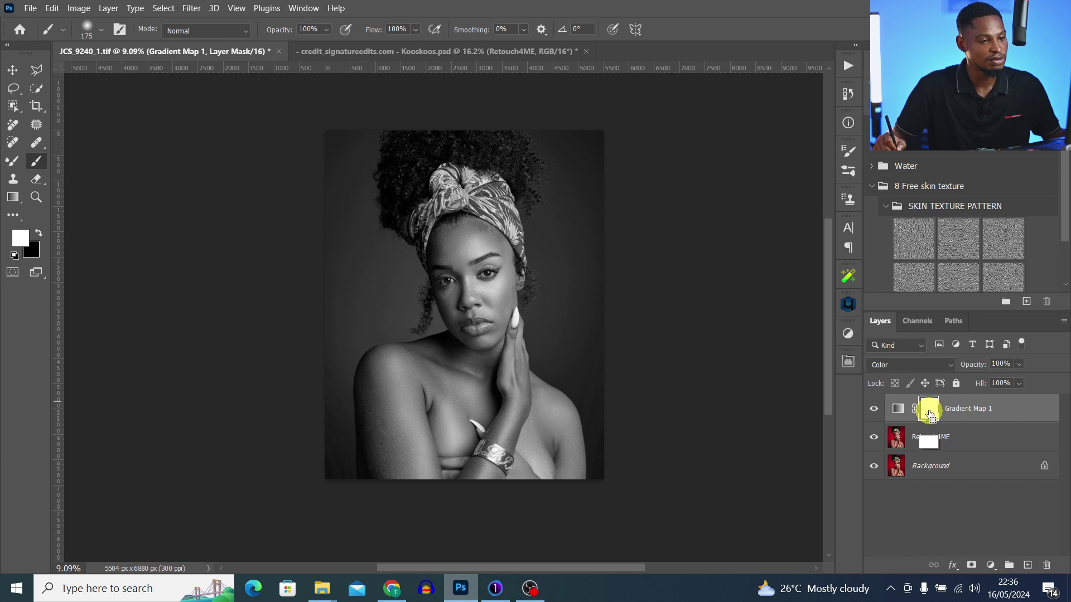
left_click(930, 413, "ctrl")
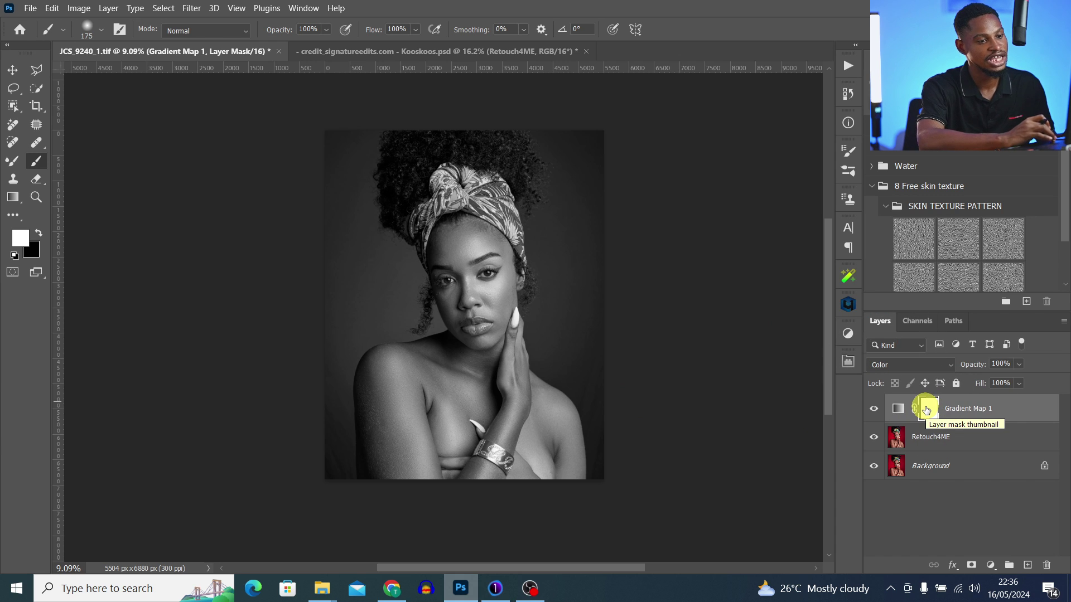
key("ctrl+shift+i")
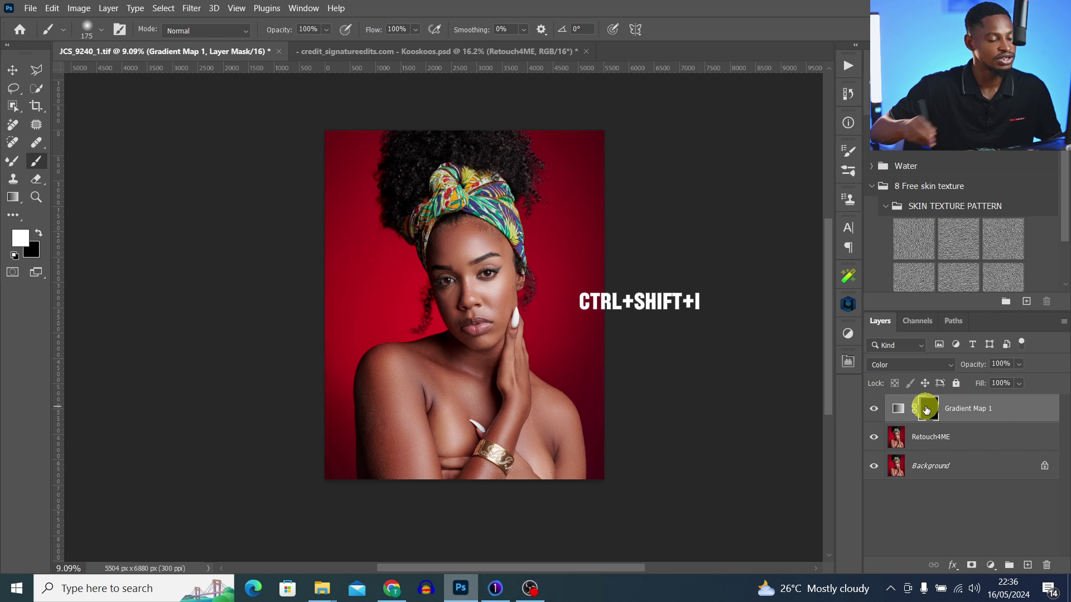
key("ctrl+i")
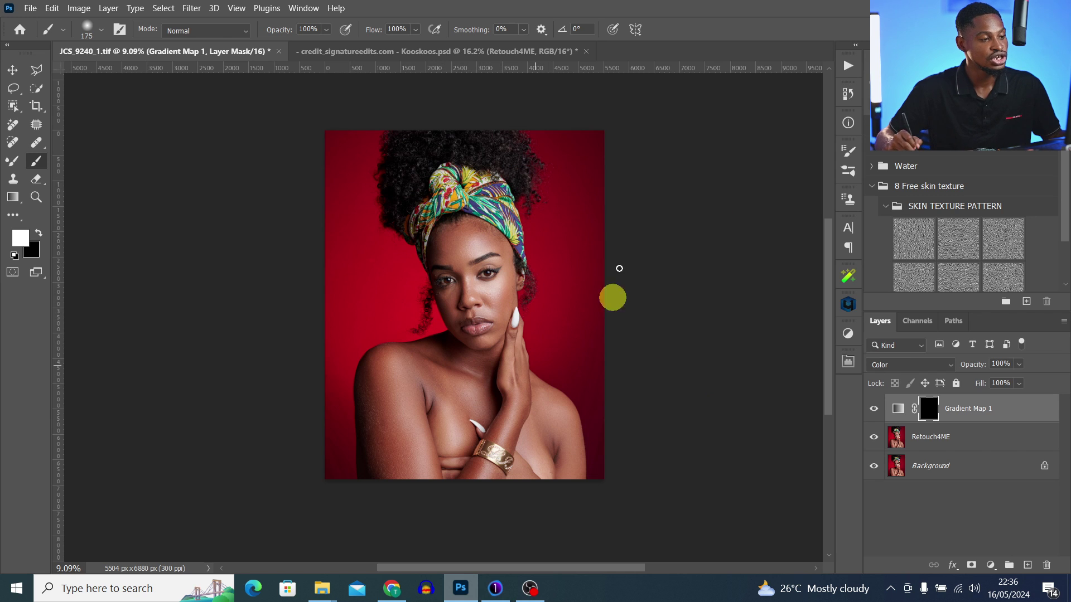
- Open the Gradient Map 1 layer's gradient for editing and add a middle color stop at location 50%
left_click(898, 418)
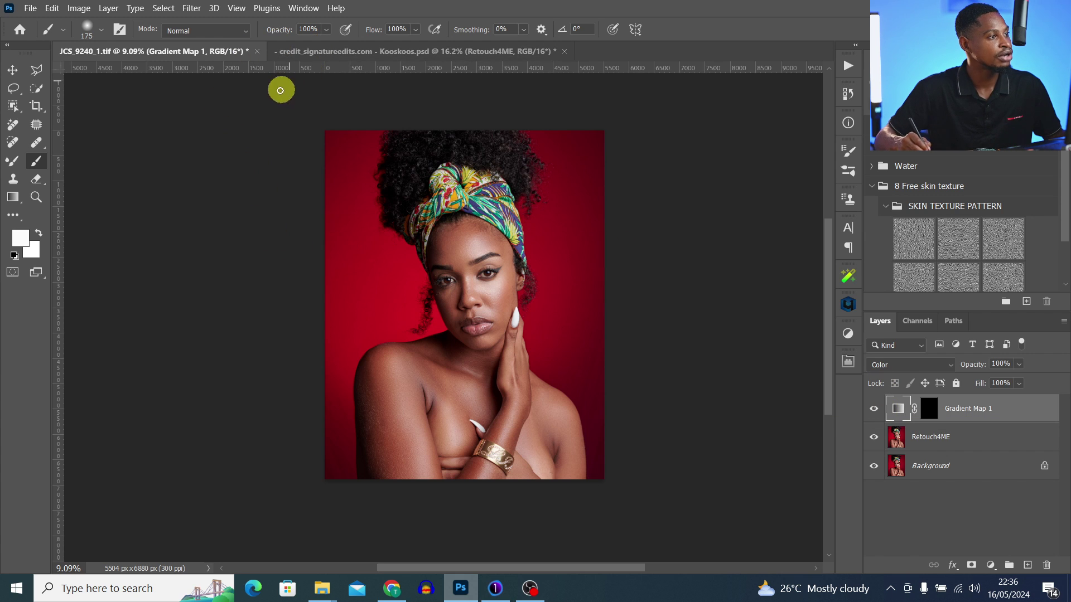
left_click(304, 9)
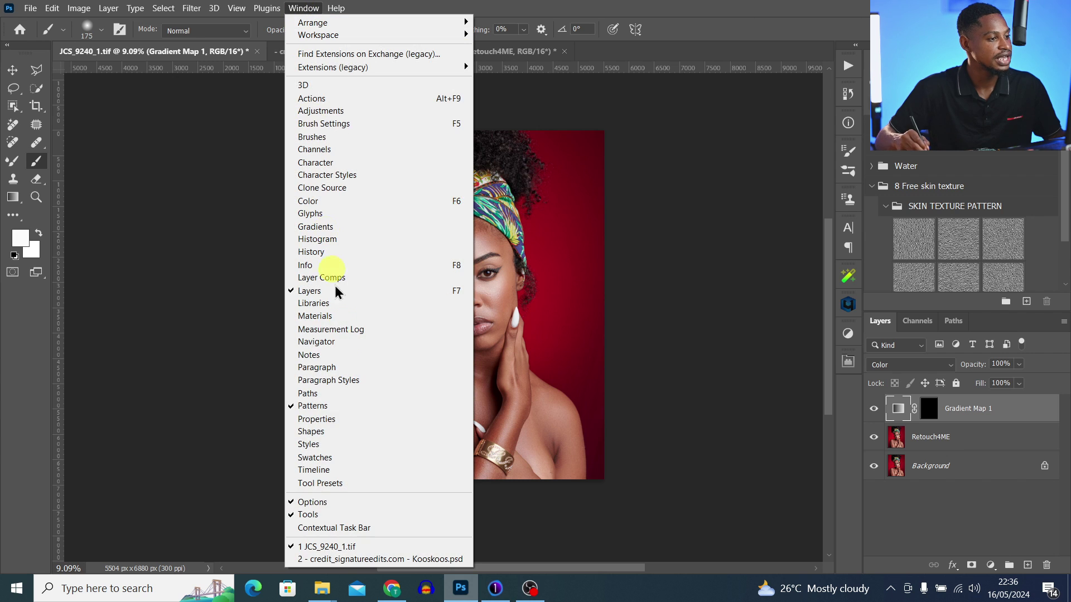
left_click(318, 419)
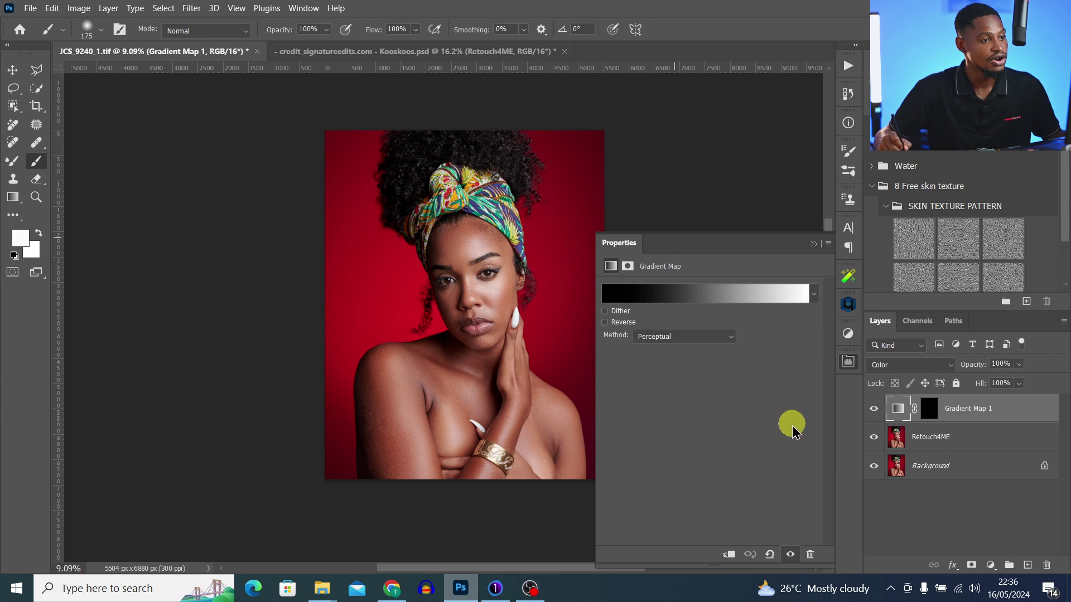
left_click(699, 294)
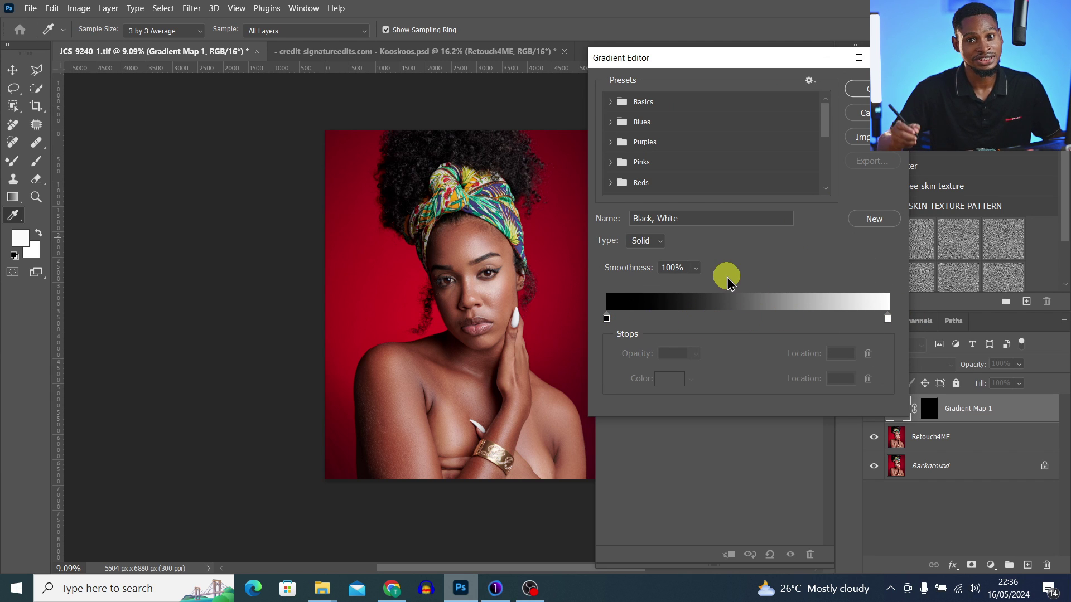
left_click(606, 320)
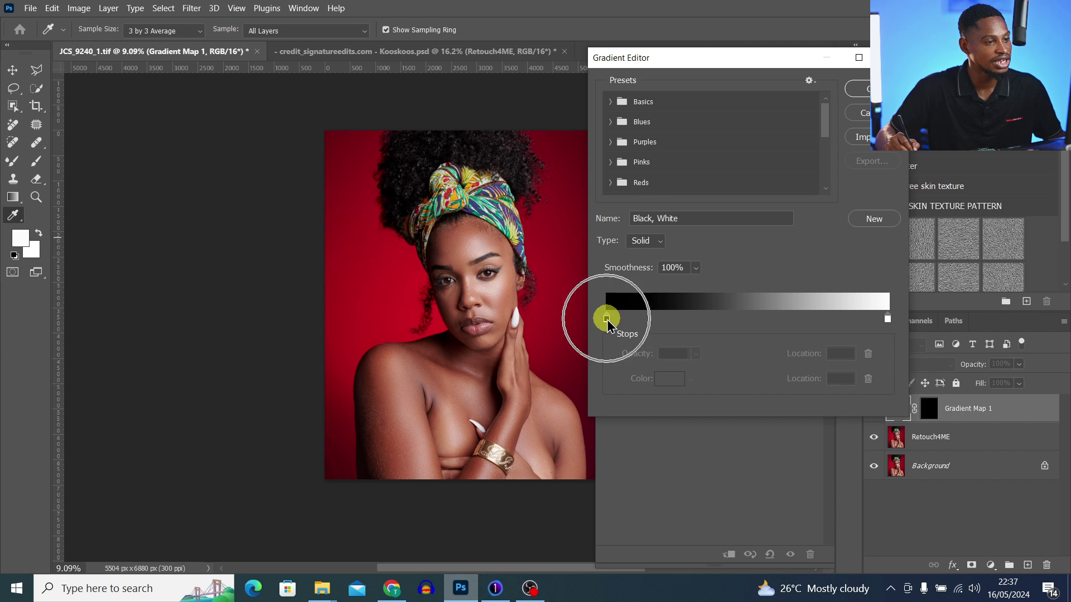
left_click(743, 319)
left_click(839, 381)
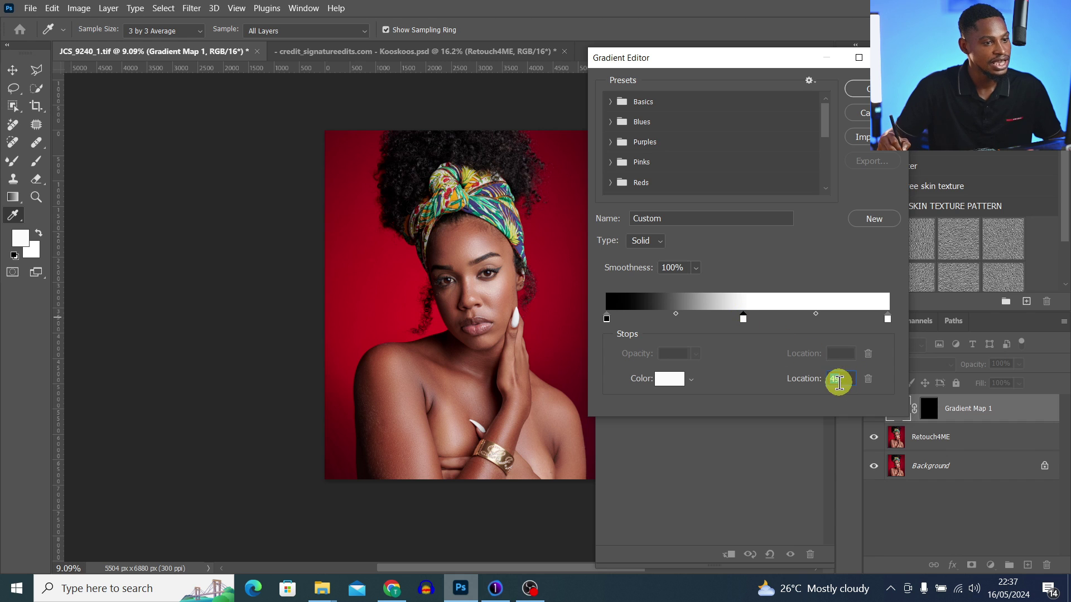
type("50")
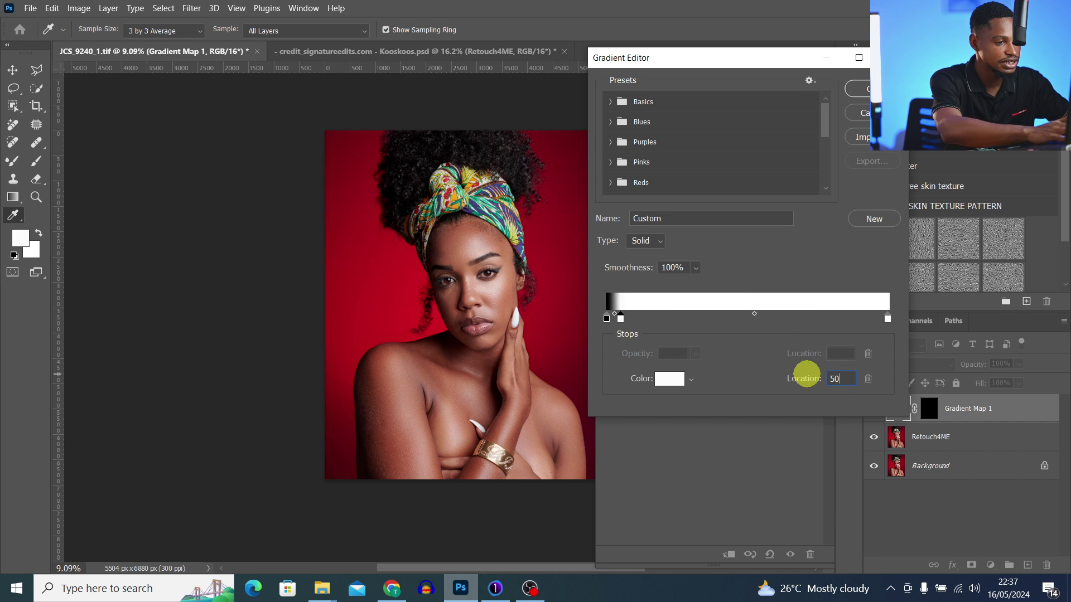
left_click(807, 377)
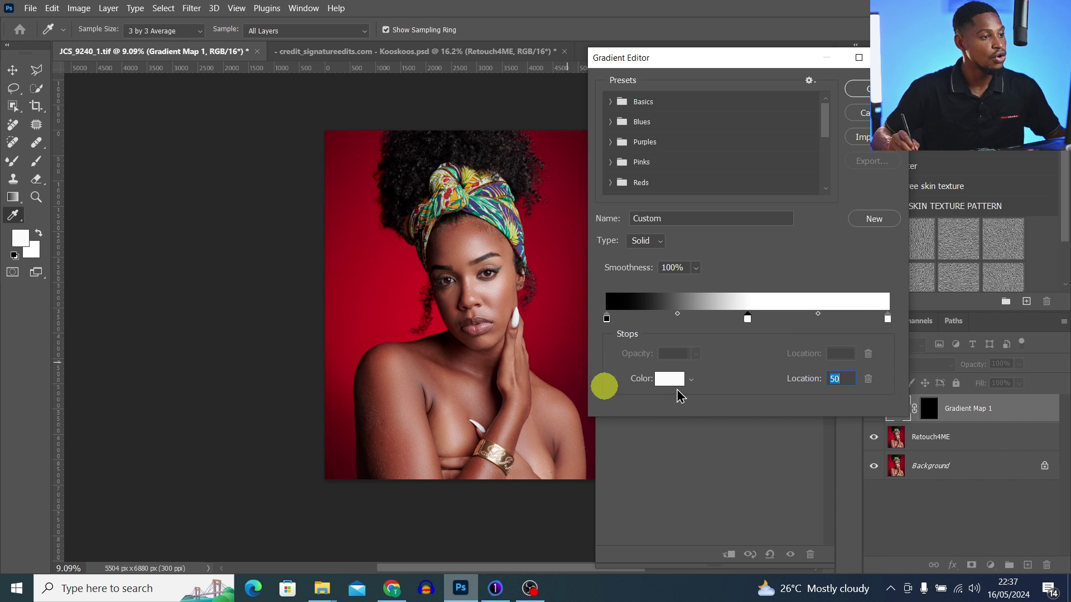
left_click(605, 317)
left_click(606, 319)
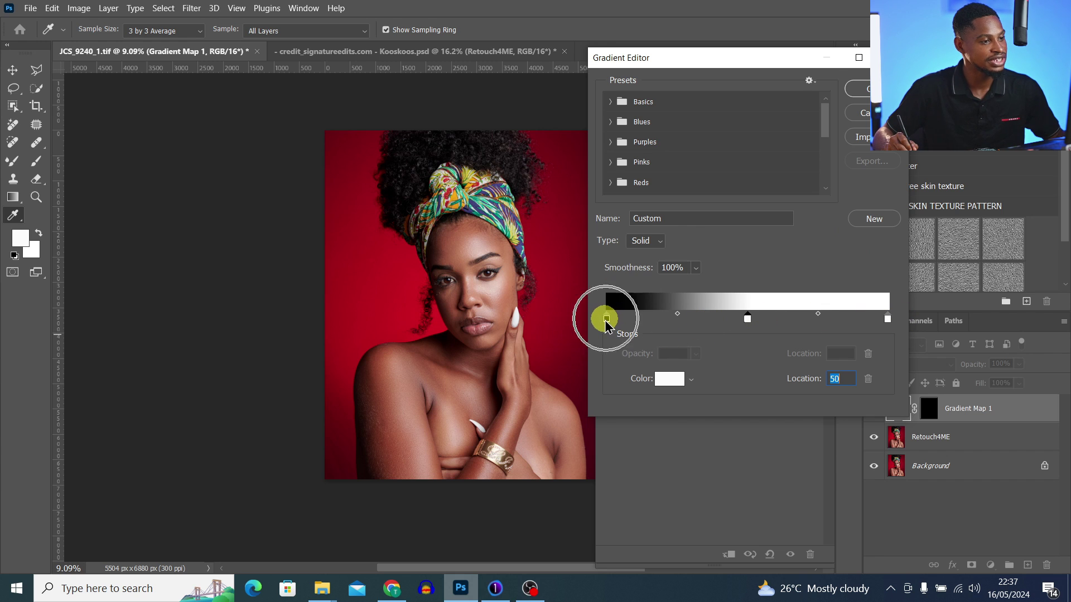
left_click(744, 306)
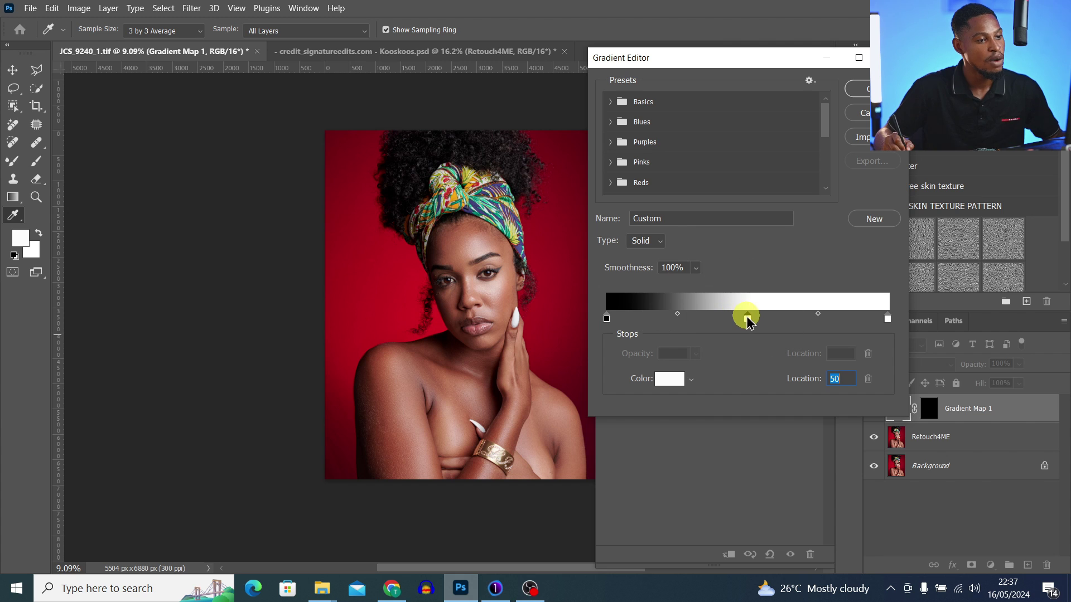
left_click(747, 318)
left_click(748, 318)
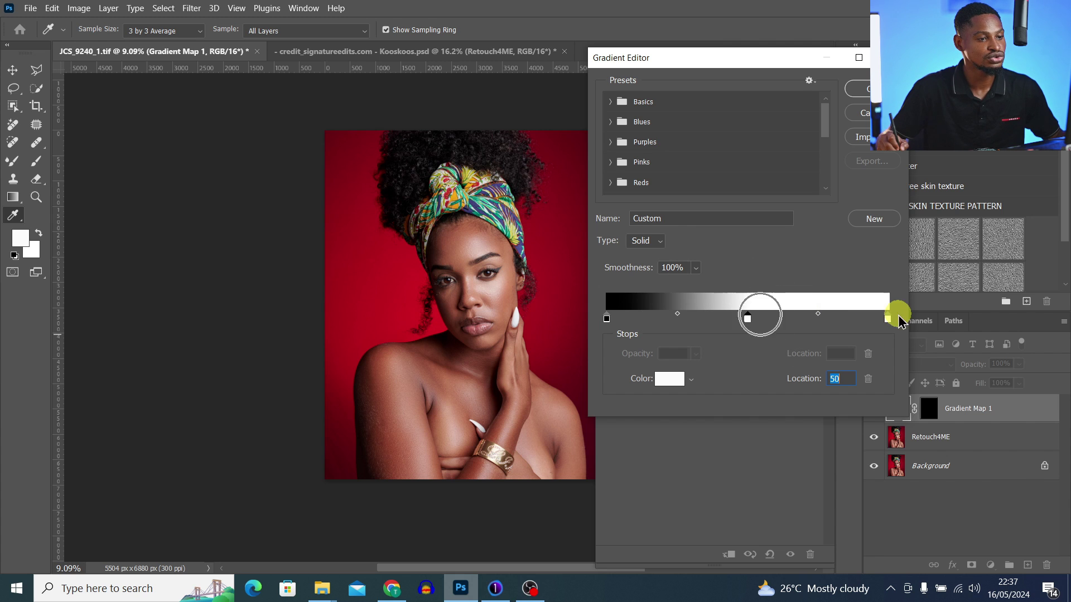
key("ctrl")
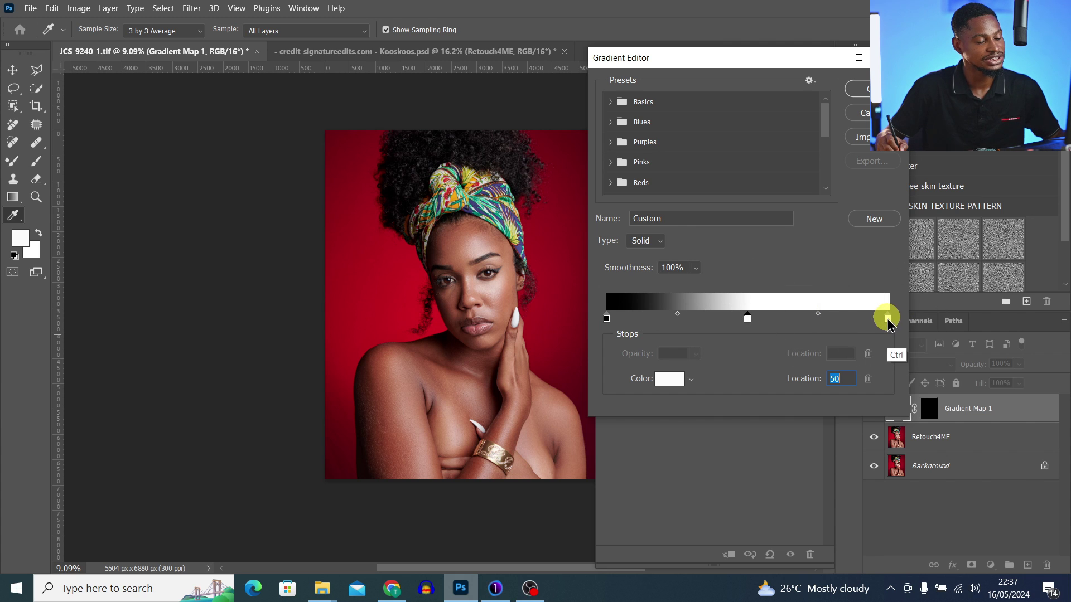
- Set the black starting stop's color to the dark skin shadow tone 42261d sampled from the portrait
left_click(606, 319)
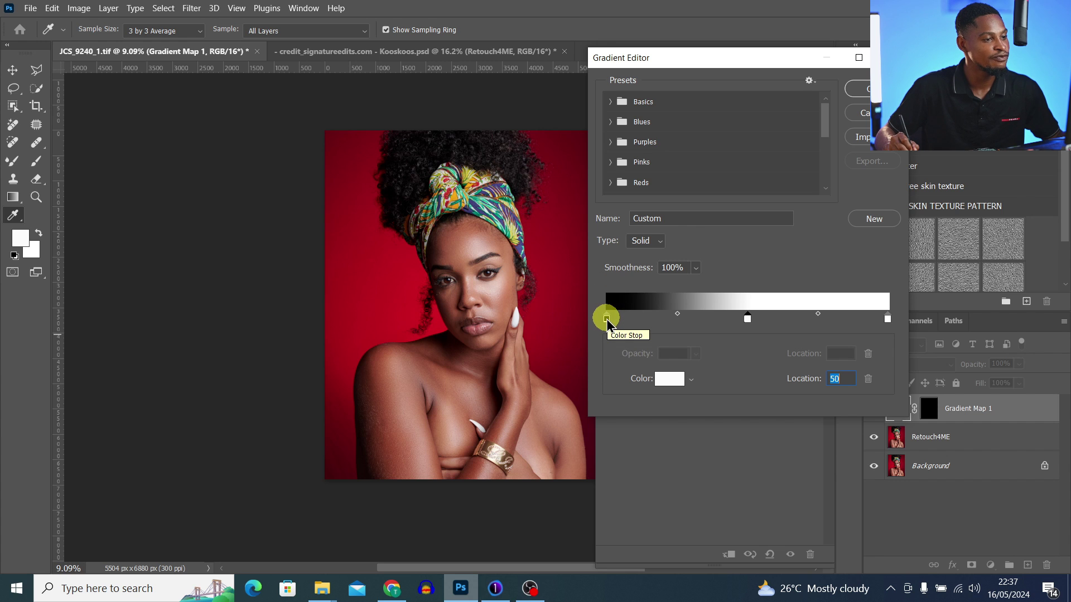
left_click(607, 320)
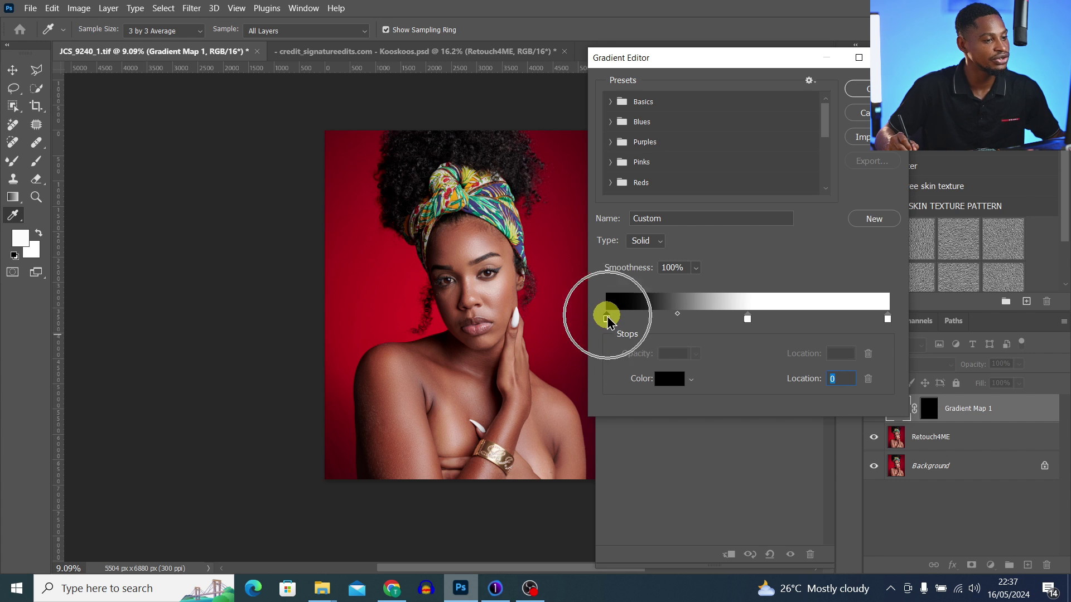
left_click(670, 377)
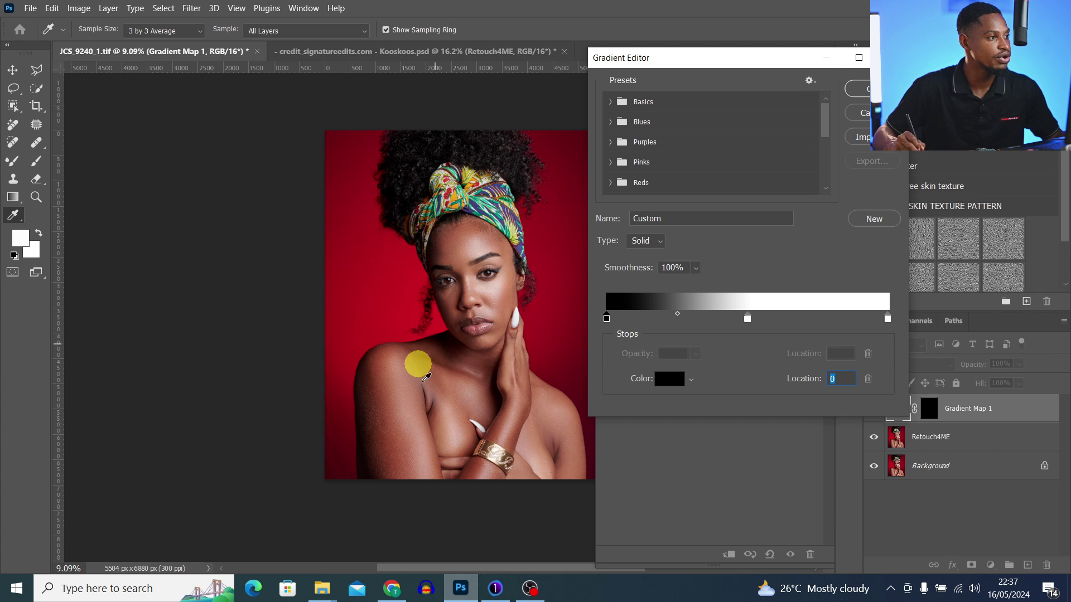
left_click(671, 381)
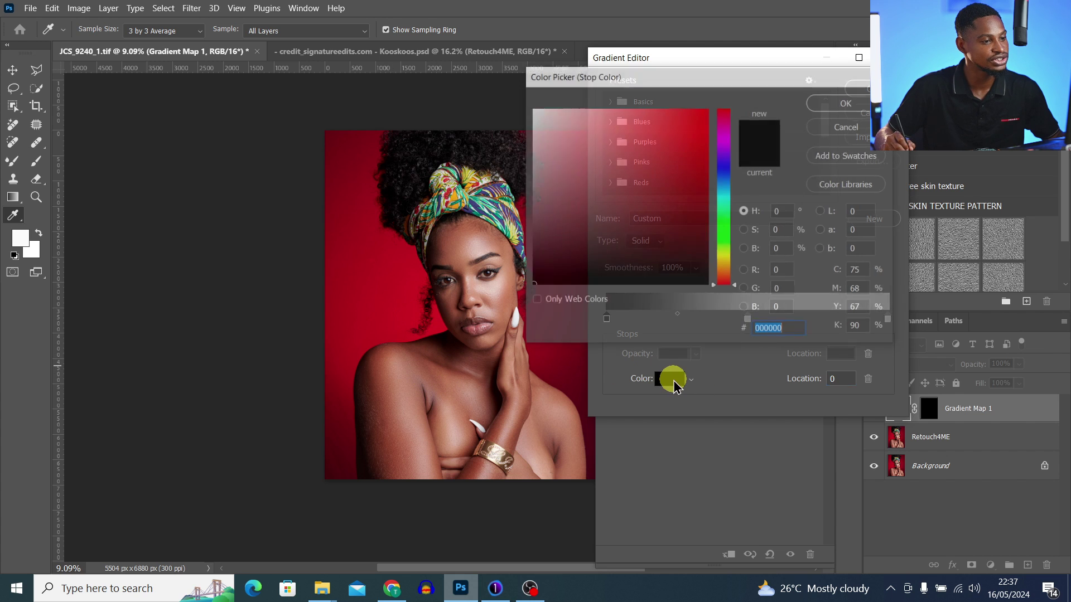
left_click(401, 381)
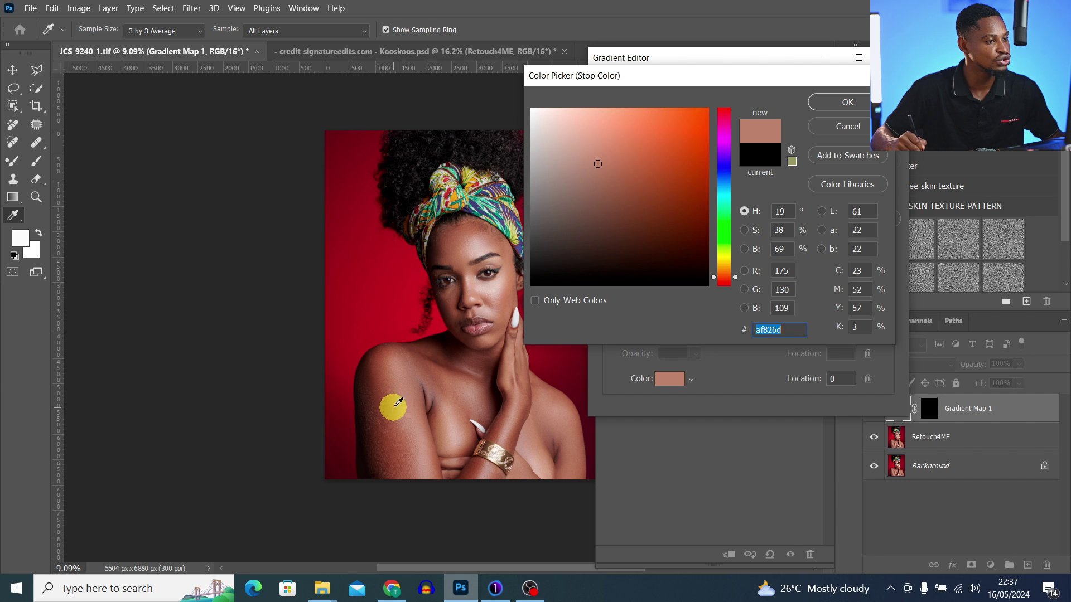
left_click_drag(597, 186, 642, 139)
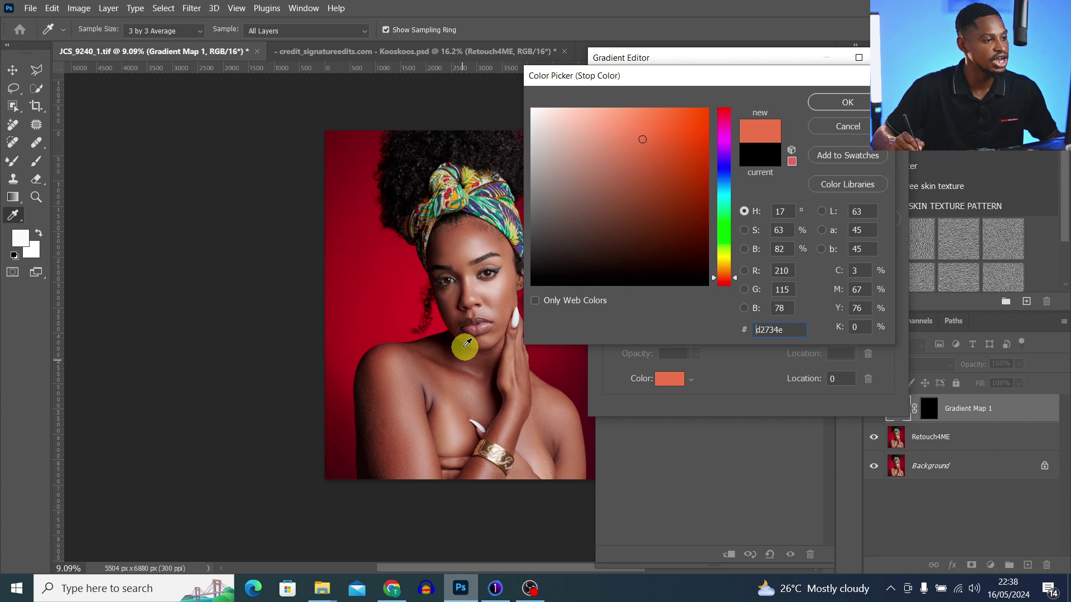
left_click(863, 105)
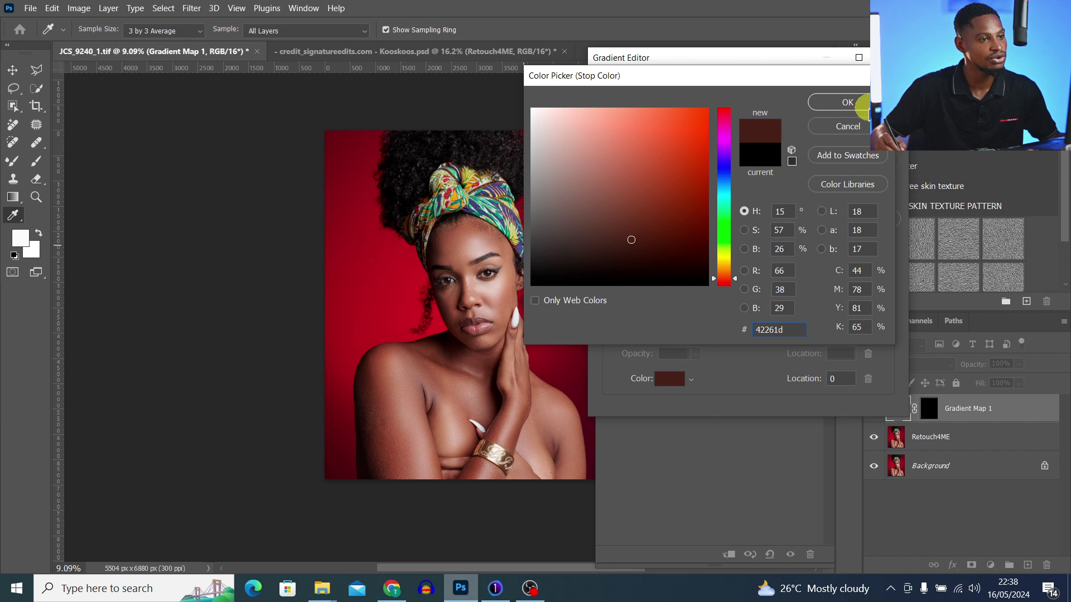
- Sample a chest midtone for the middle stop and a cheek highlight for the end stop, and apply the gradient
left_click(747, 323)
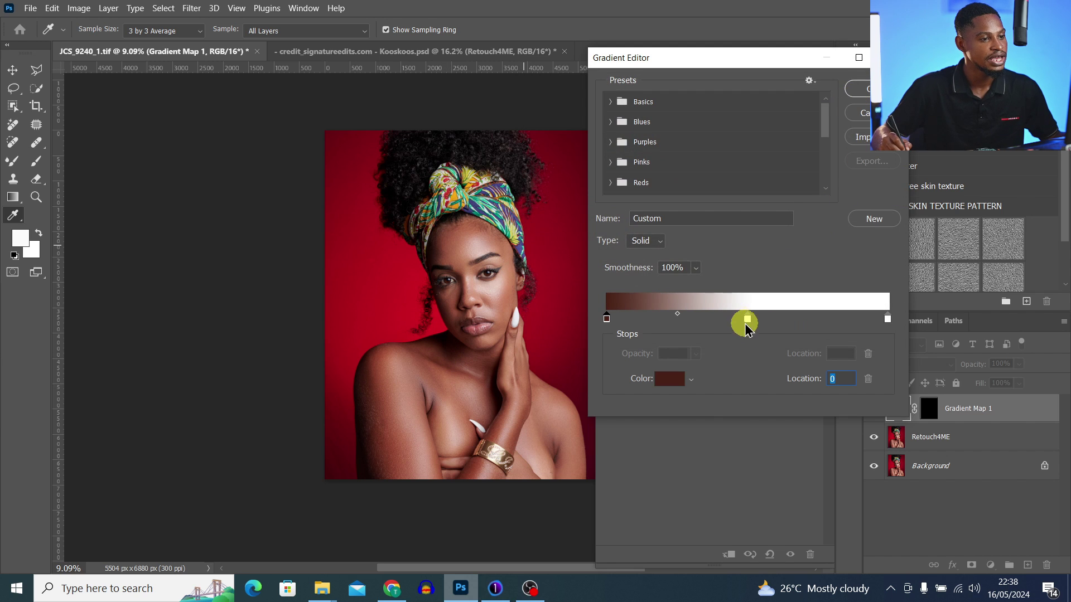
left_click(446, 422)
left_click(887, 321, "ctrl")
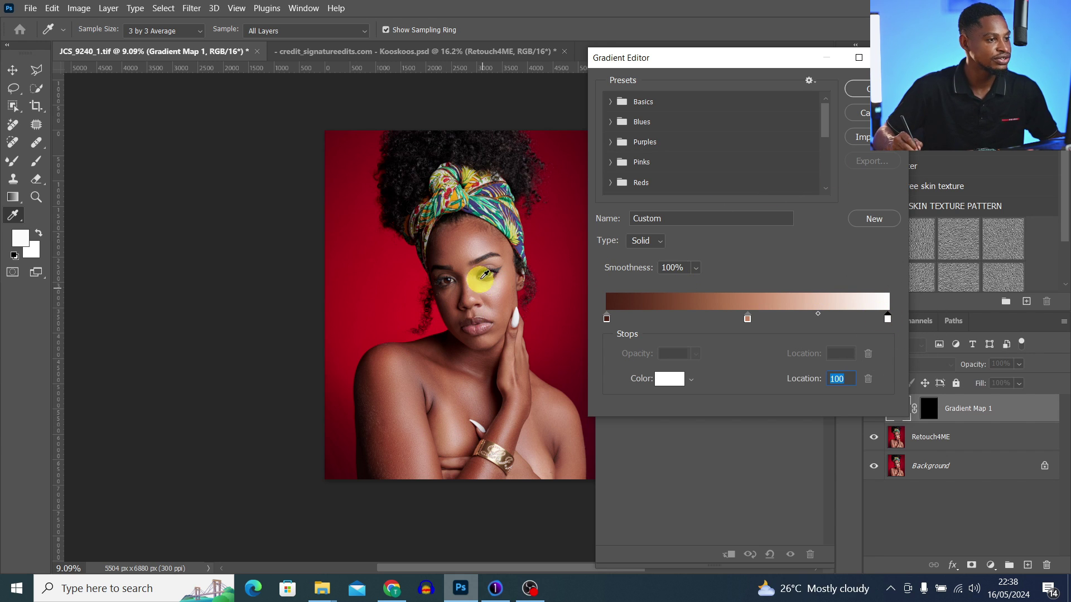
left_click(498, 289)
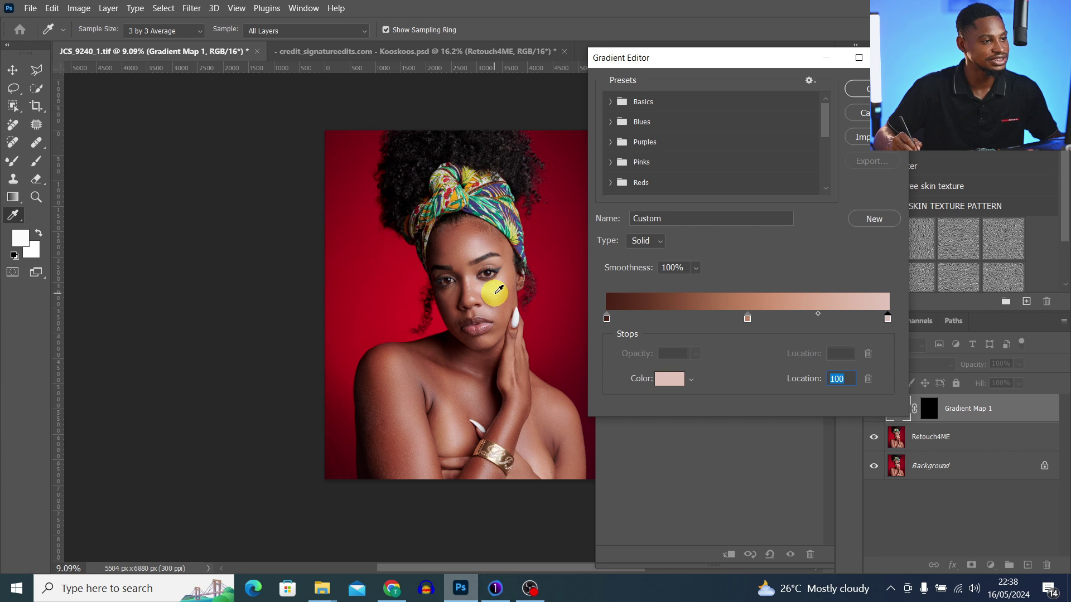
left_click(866, 88)
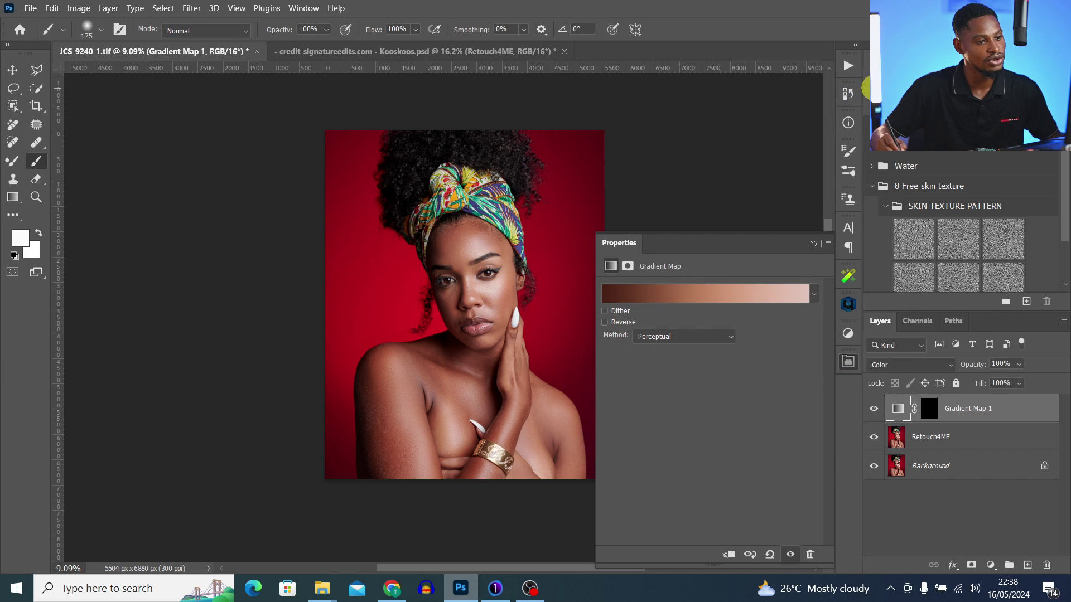
key("b")
left_click(807, 231)
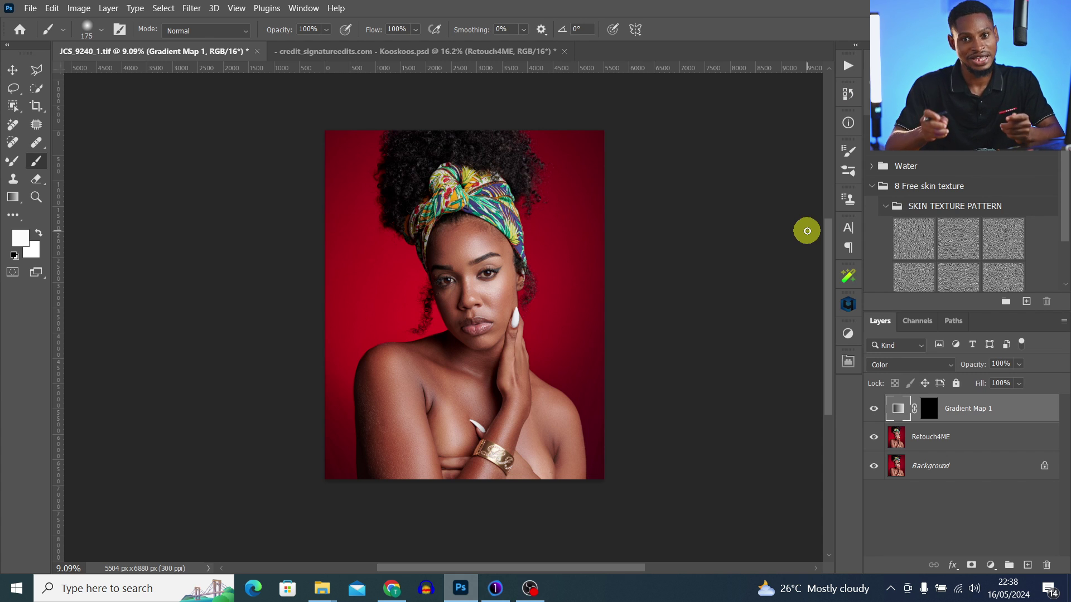
- Stop recording the skin tone correction action and switch the Actions panel to Button Mode
left_click(848, 68)
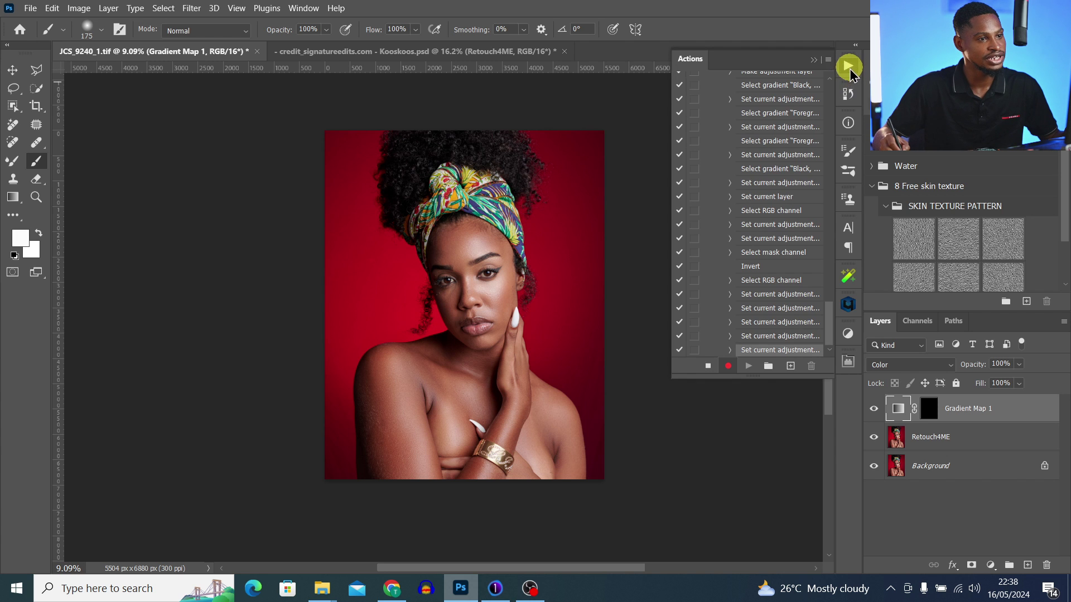
left_click(709, 365)
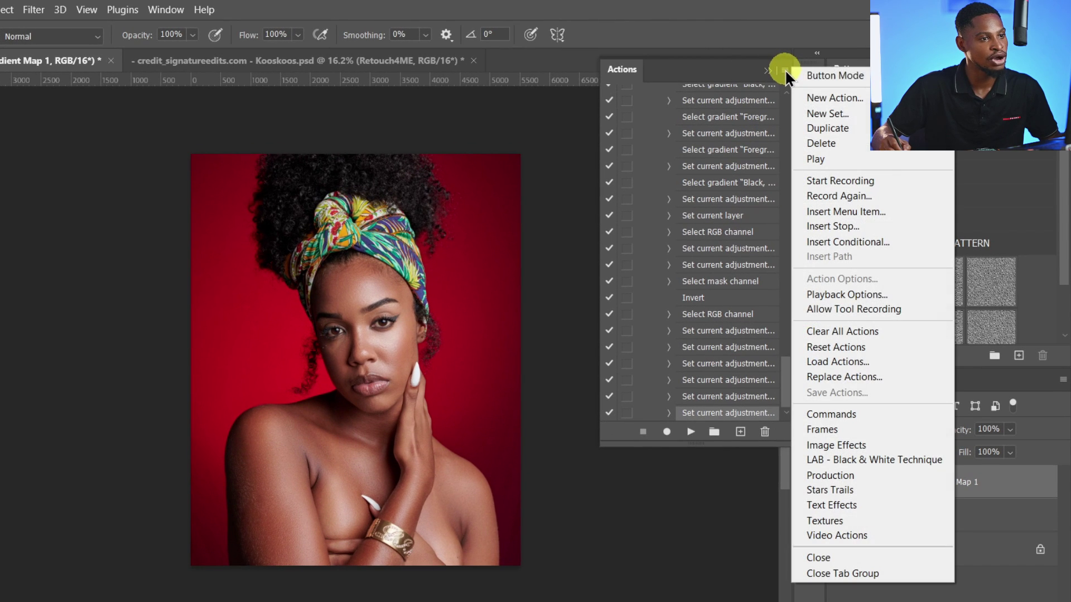
left_click(785, 70)
left_click(828, 76)
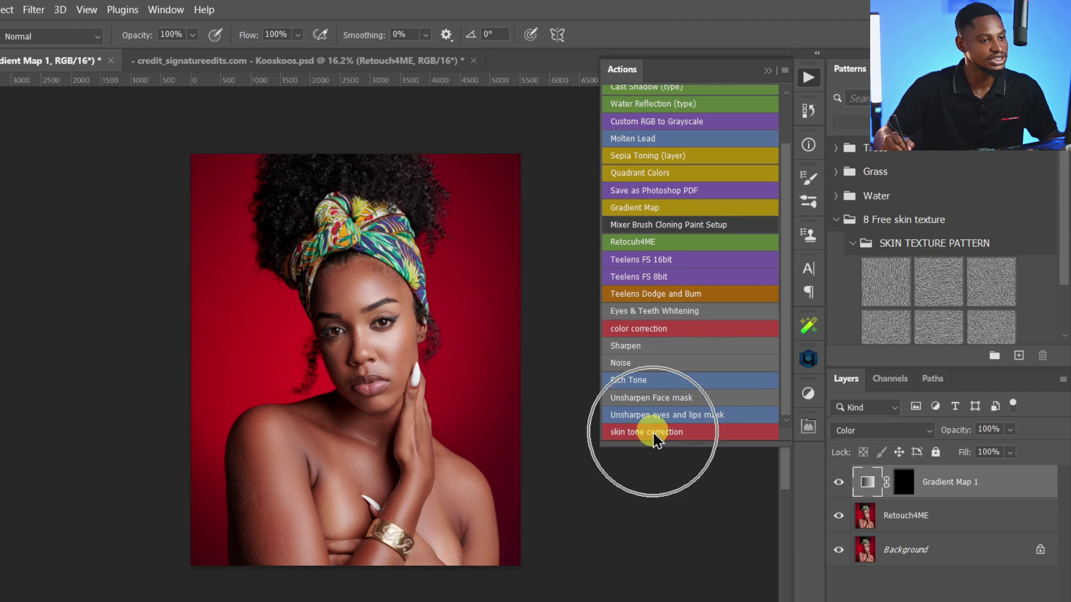
- Delete the Gradient Map 1 layer and rebuild it by playing the "skin tone correction" action, then collapse the Actions panel
key("ctrl")
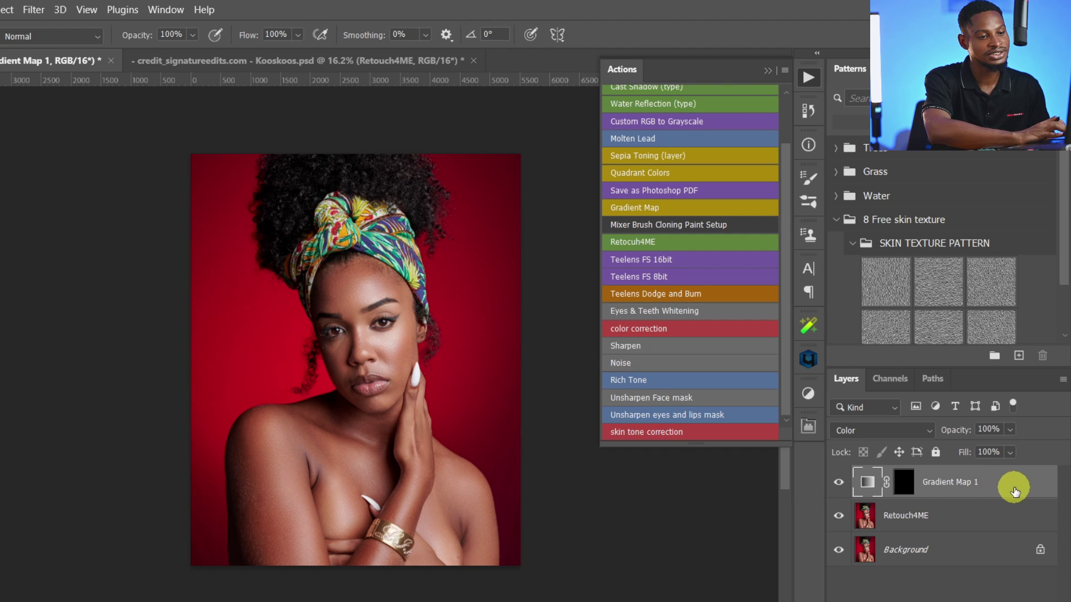
key("Delete")
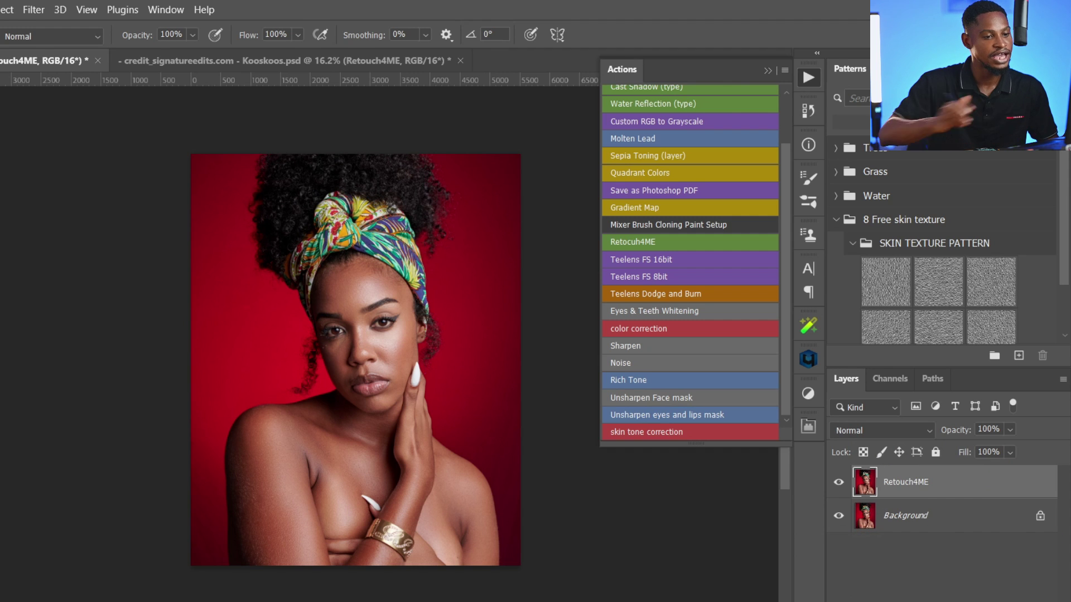
left_click(650, 433)
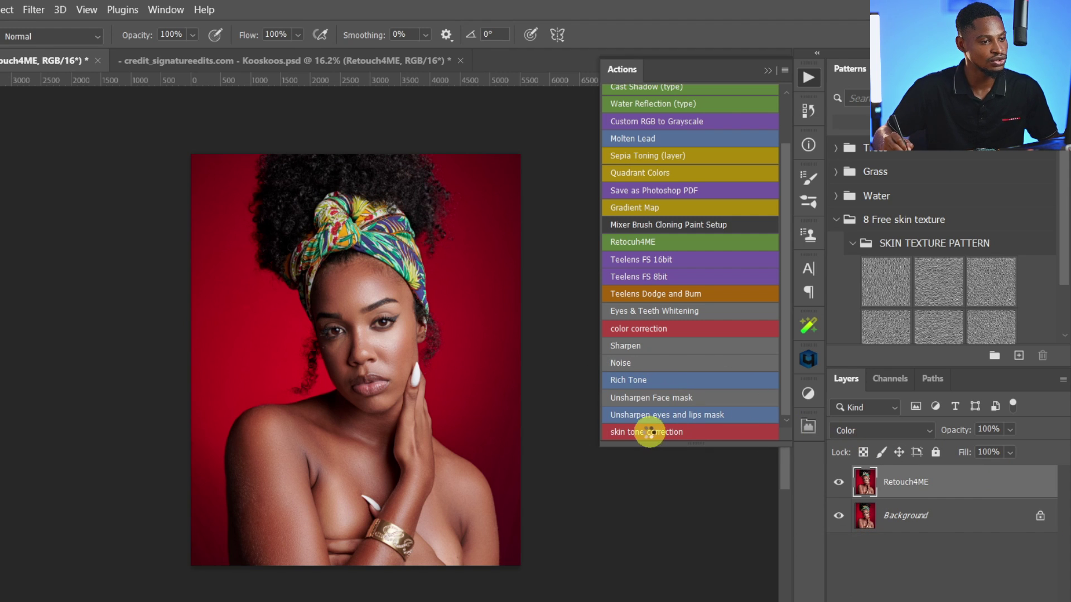
left_click(884, 480)
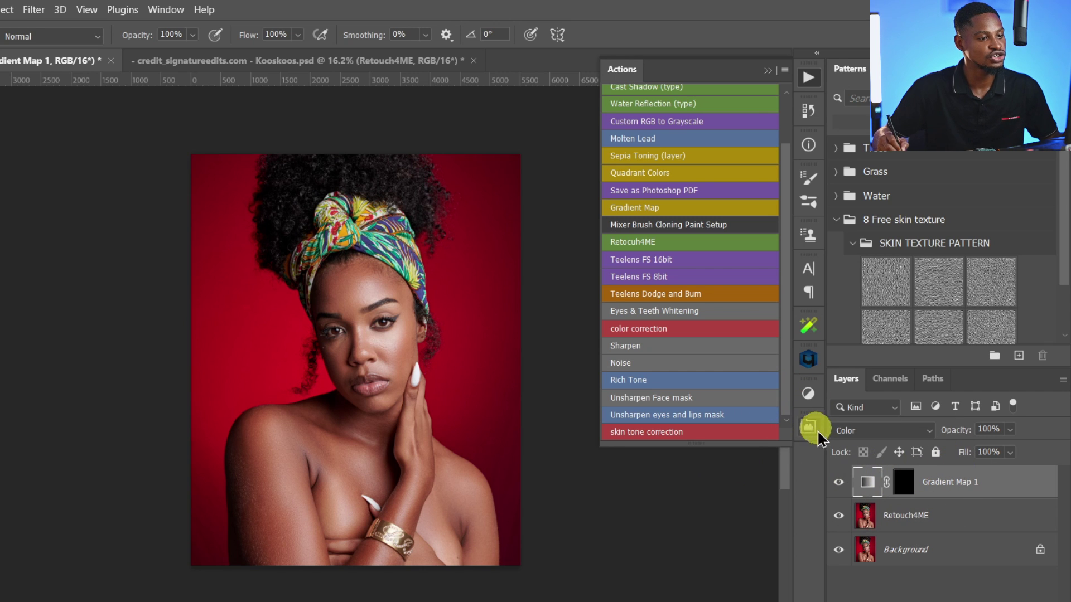
left_click(768, 70)
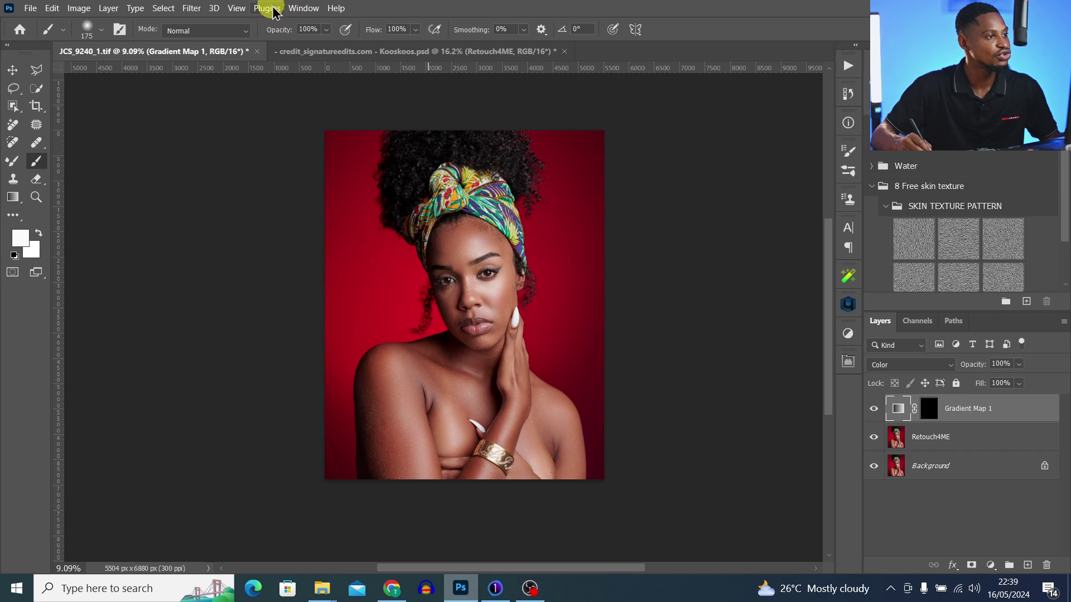
- Show the properties of the Gradient Map 1 adjustment and select its layer mask
left_click(303, 8)
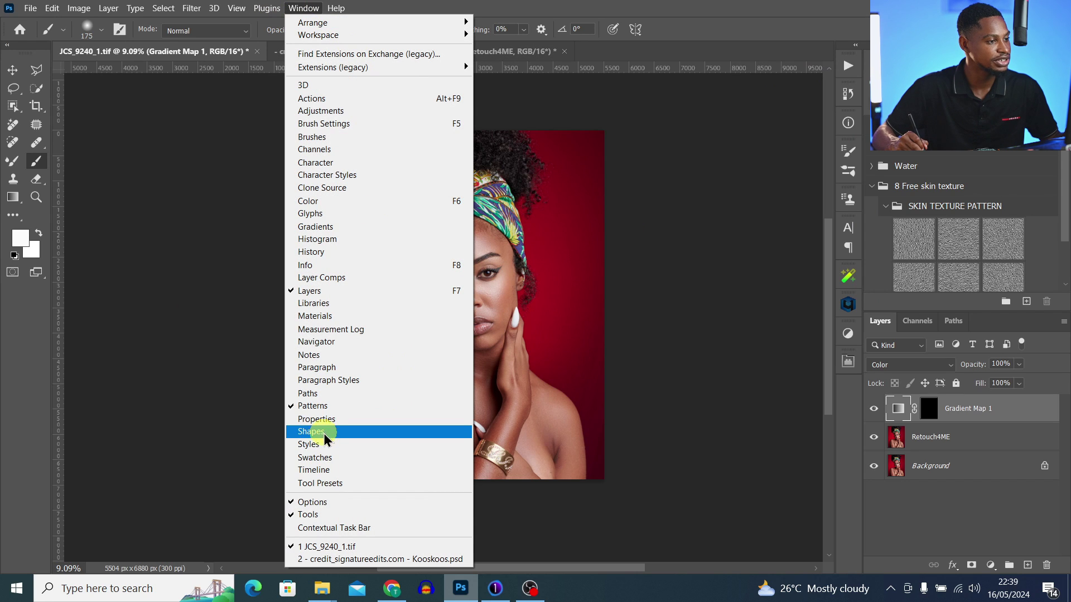
left_click(317, 419)
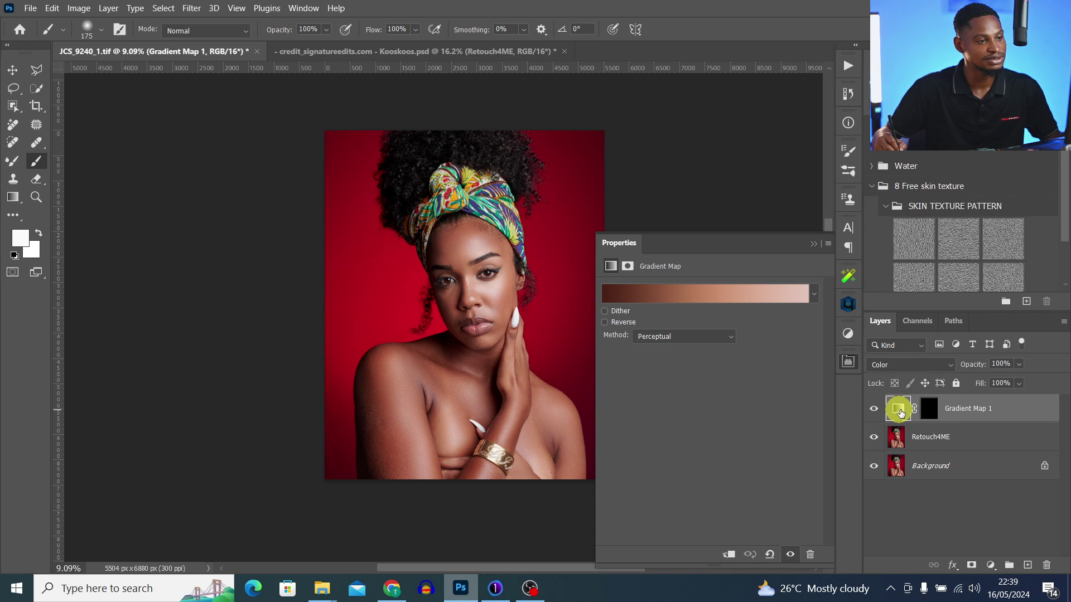
left_click(929, 411)
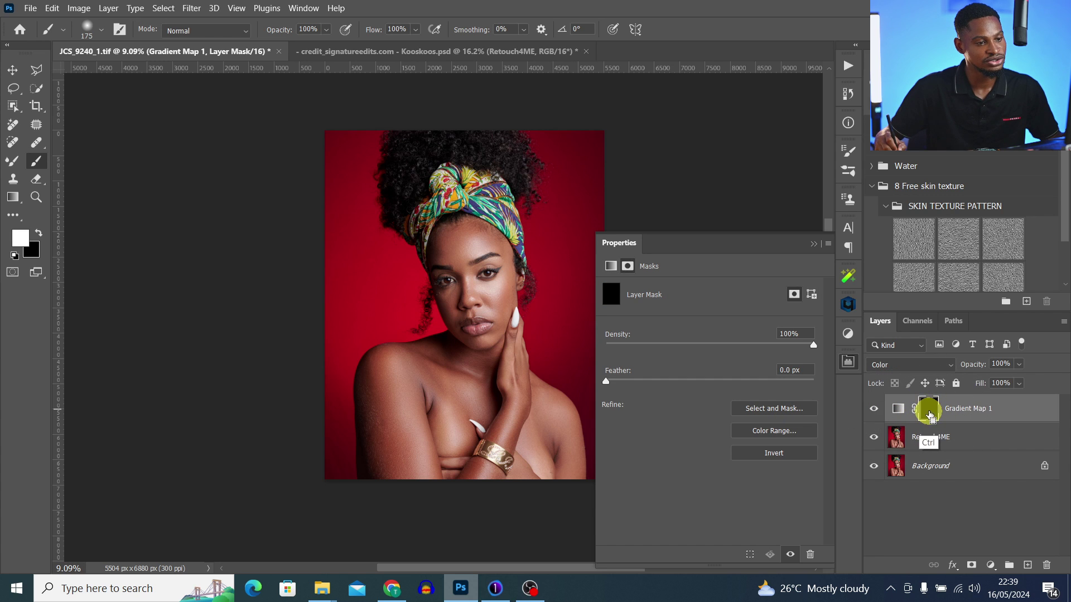
- Edit the Gradient Map 1 gradient, adding a color stop at location 23 with a skin tone sampled from the shoulder
left_click(898, 412)
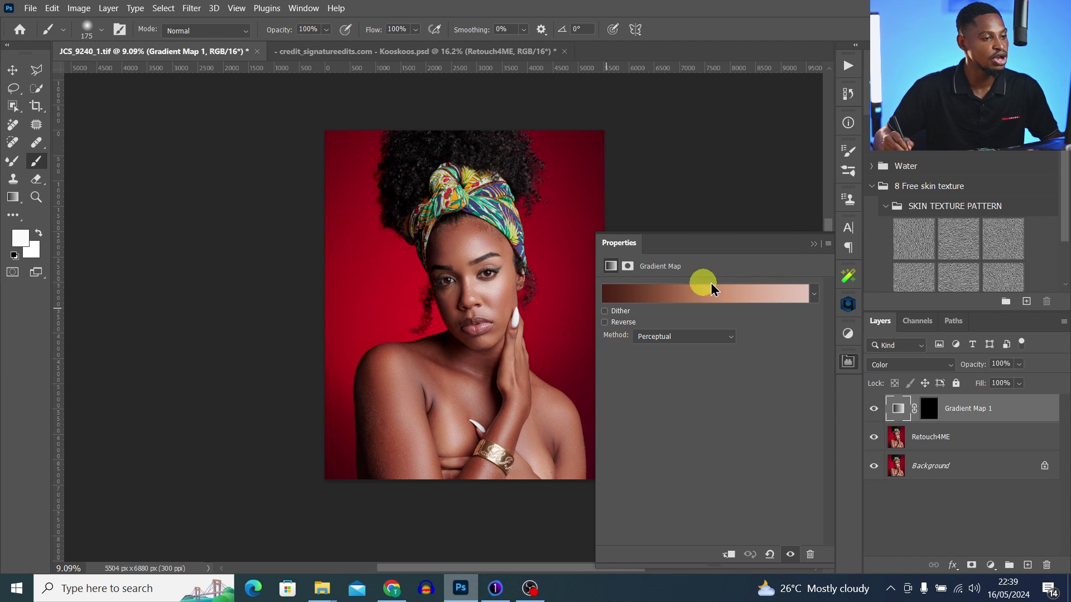
left_click(695, 294)
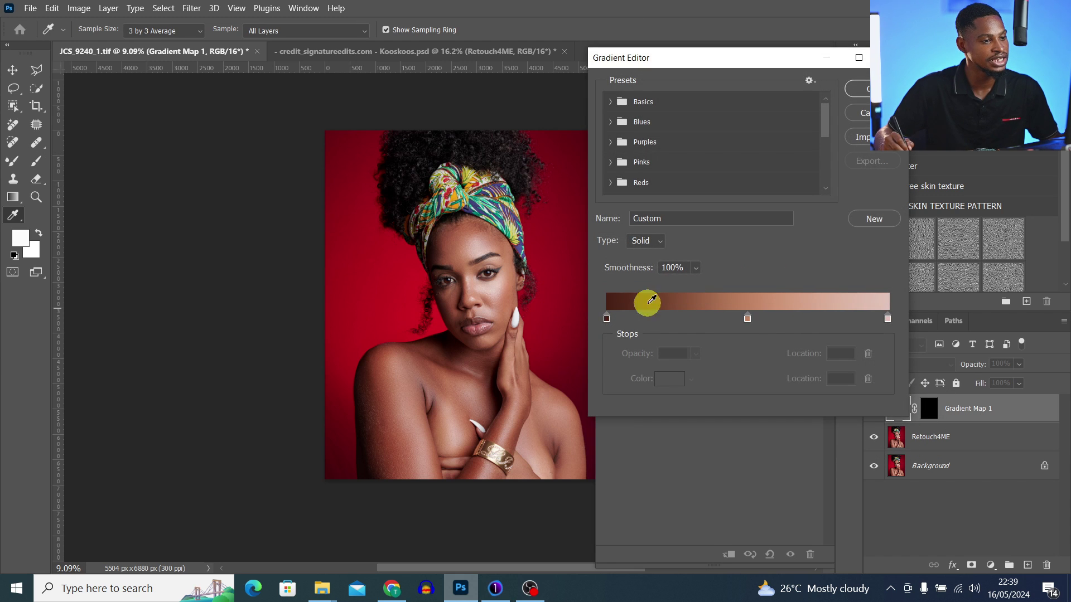
left_click(606, 319)
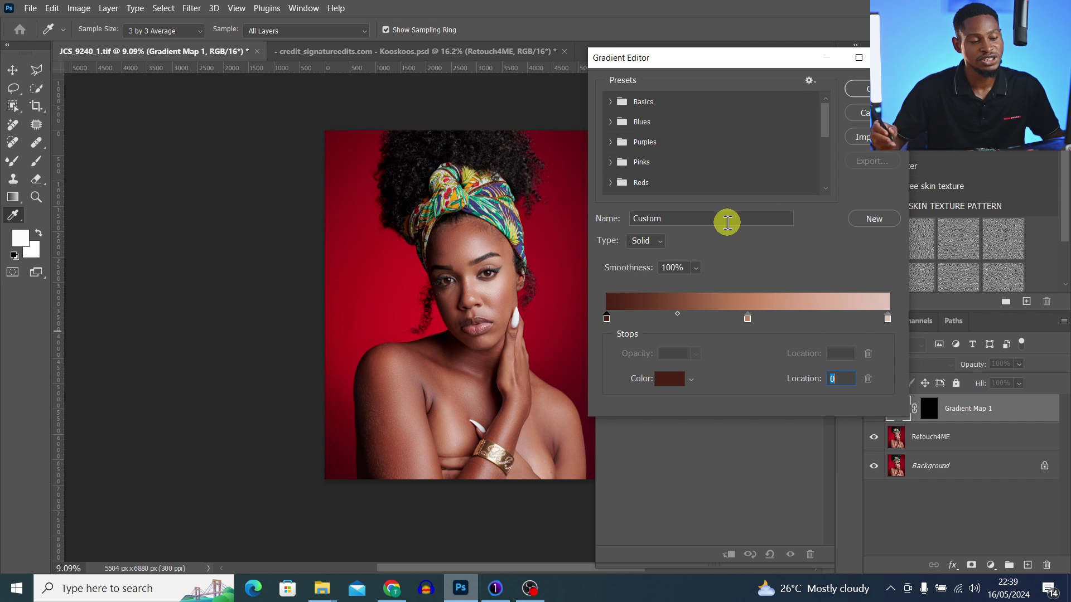
left_click(671, 319)
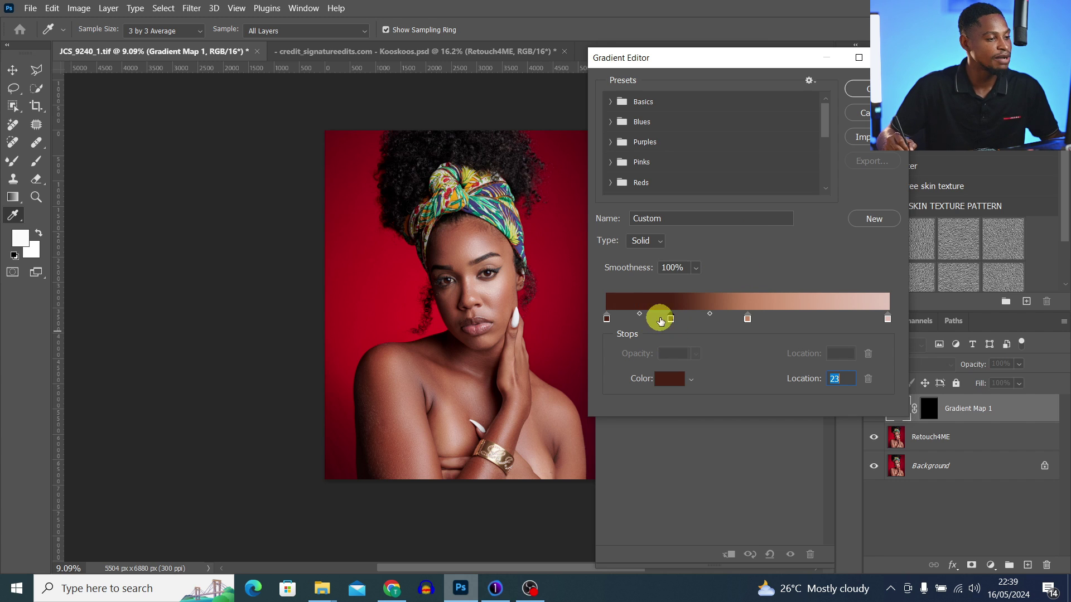
left_click(392, 388)
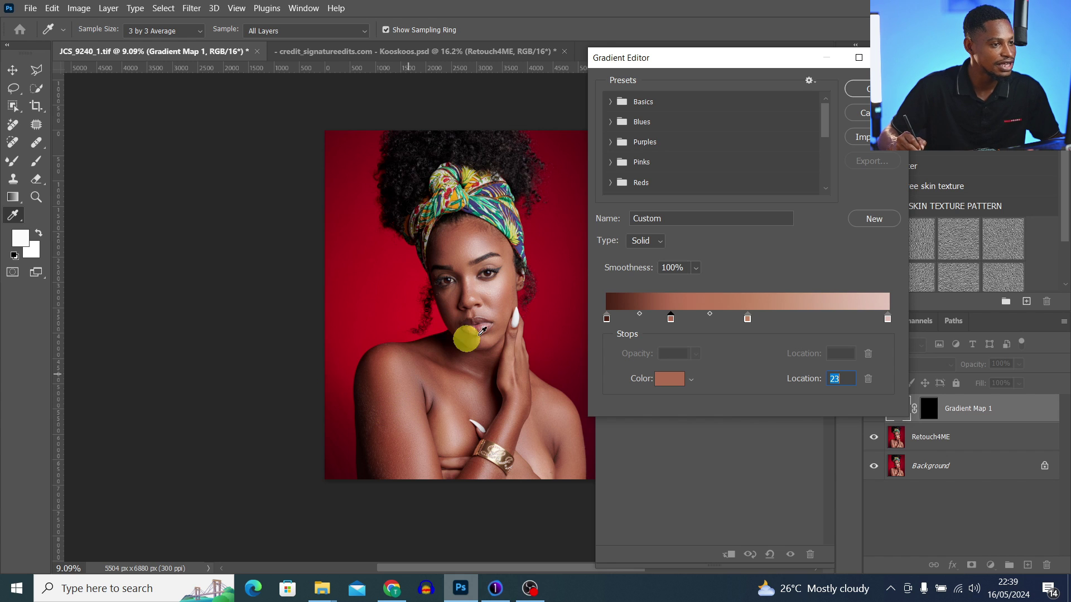
- Add a color stop between the middle and end stops, sample its color from the forehead highlight, and apply the gradient
left_click(888, 319)
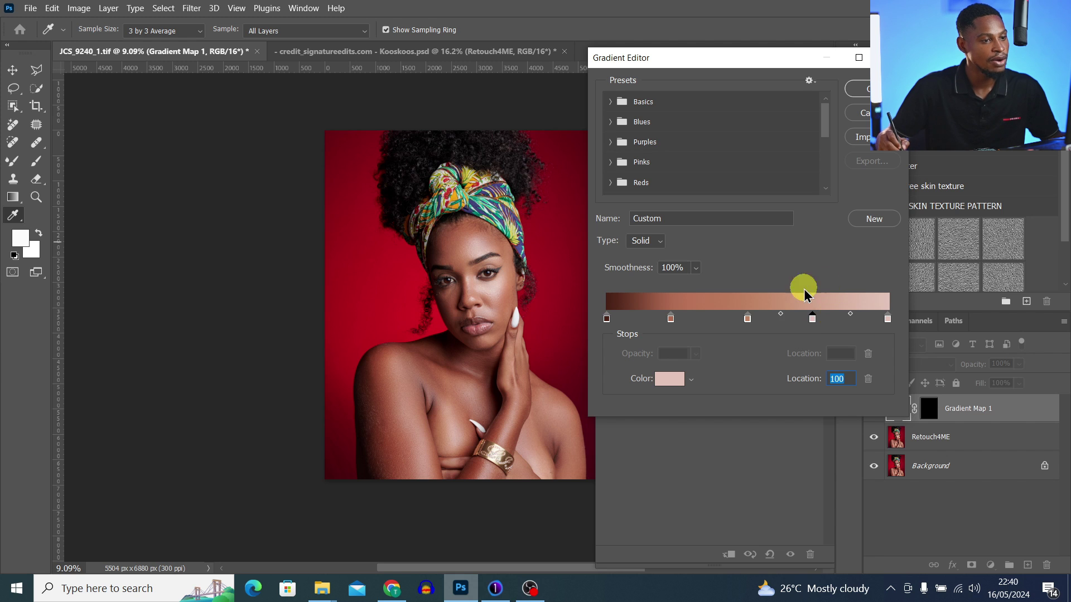
left_click(812, 319)
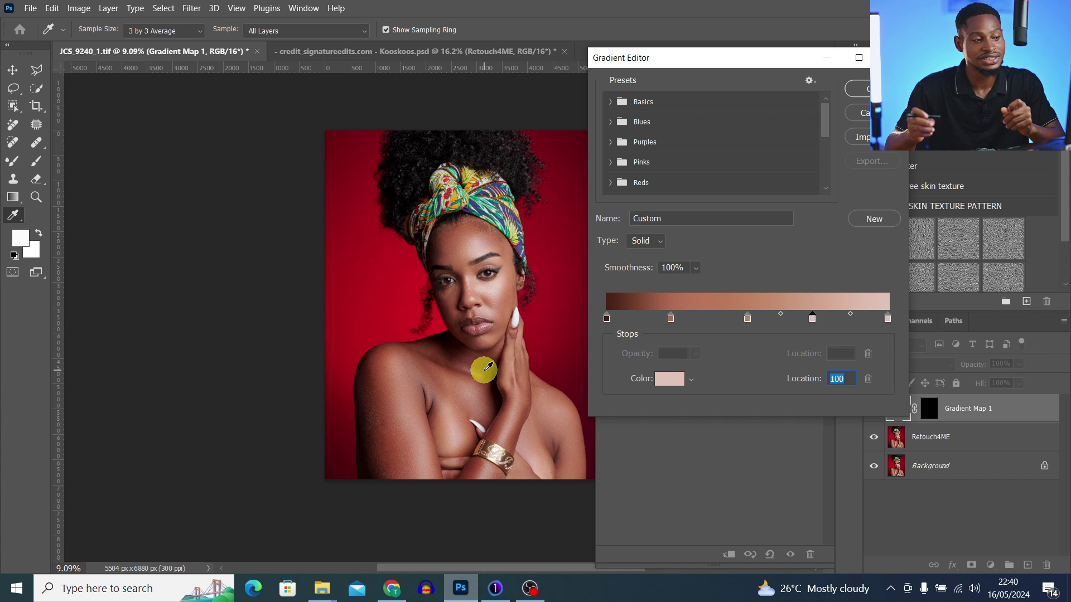
left_click(464, 251)
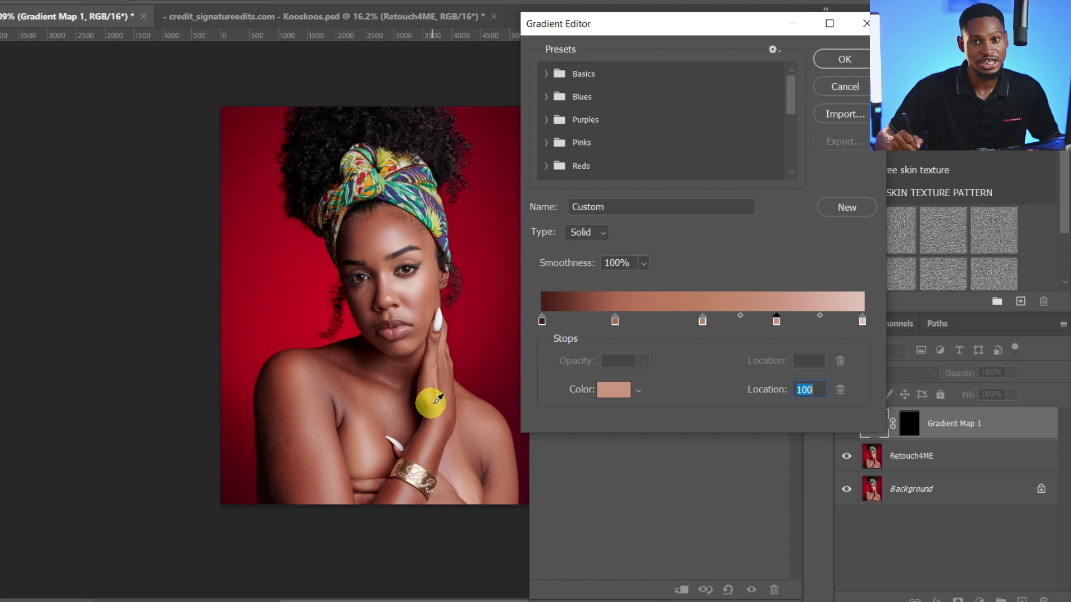
left_click(845, 58)
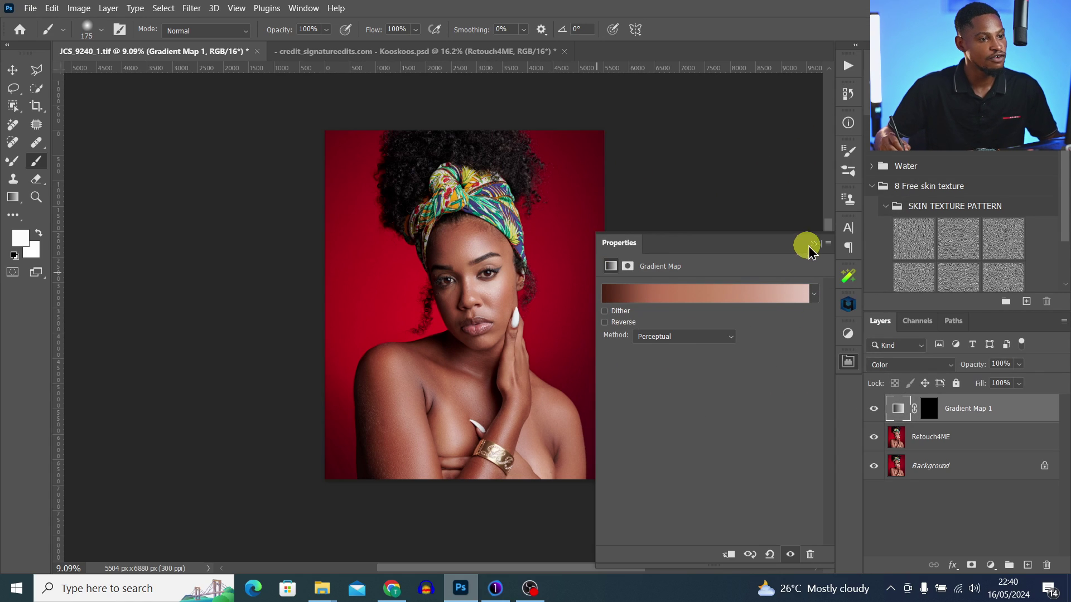
- Collapse the Properties panel, select the Gradient Map 1 layer mask, and set up the Brush tool with the Soft Round tip
left_click(813, 245)
left_click(929, 413)
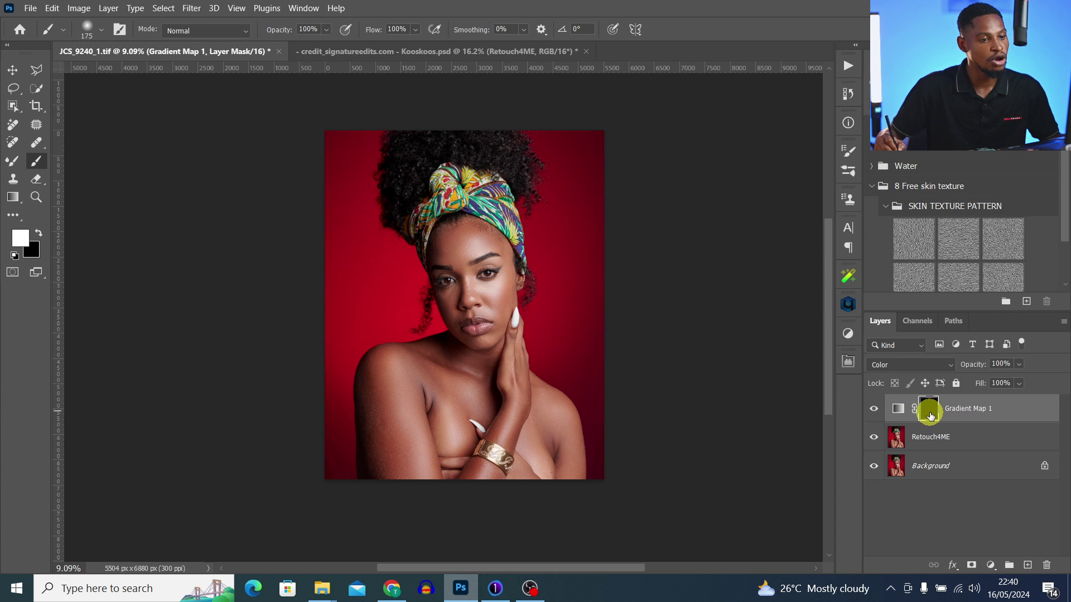
key("ctrl+i")
left_click(36, 162)
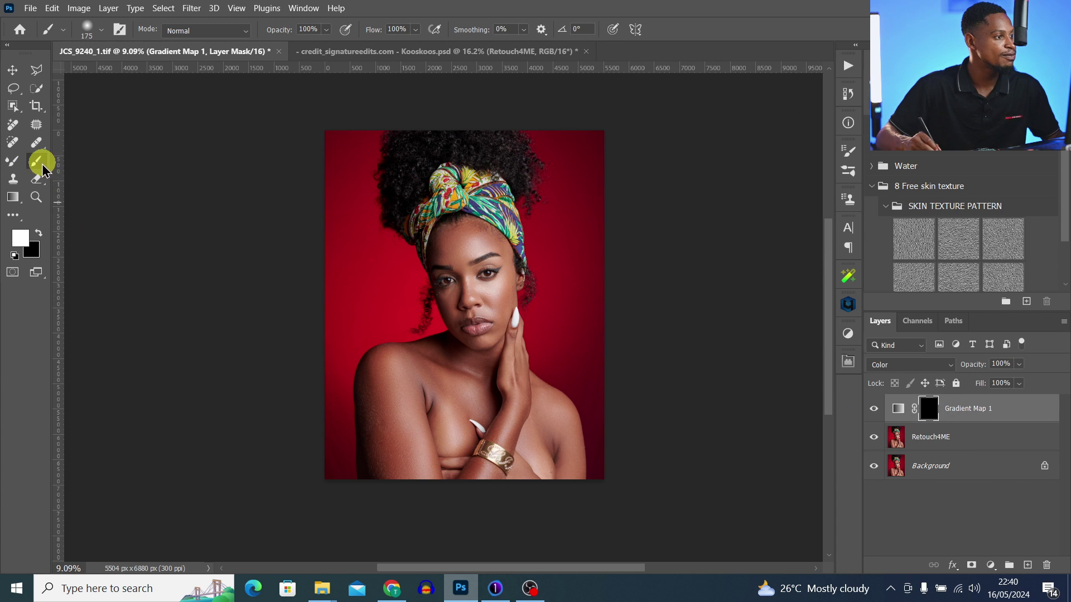
left_click(95, 37)
left_click(102, 32)
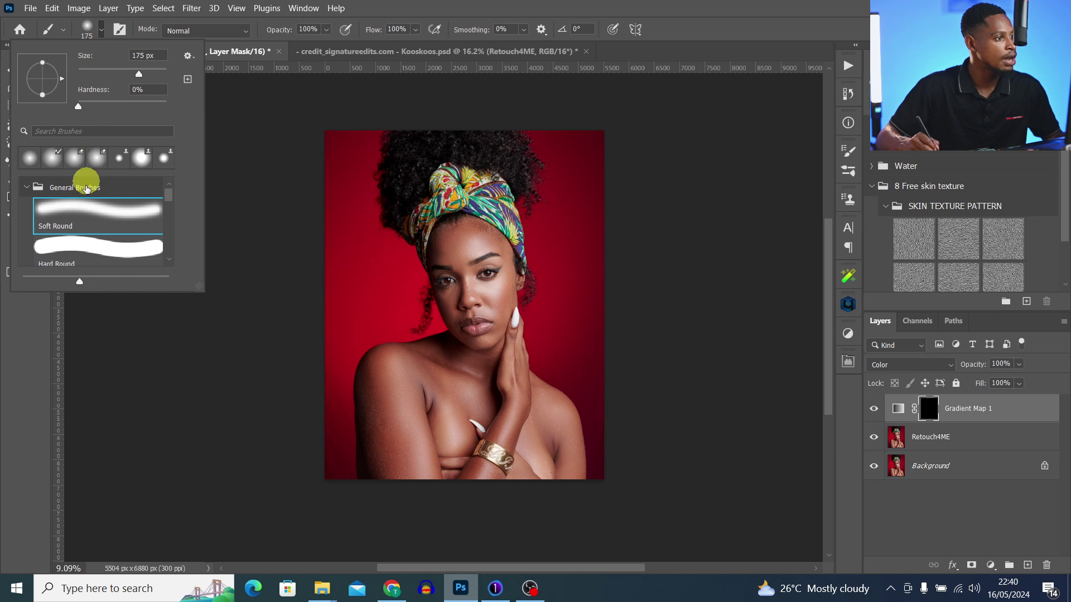
double_click(101, 199)
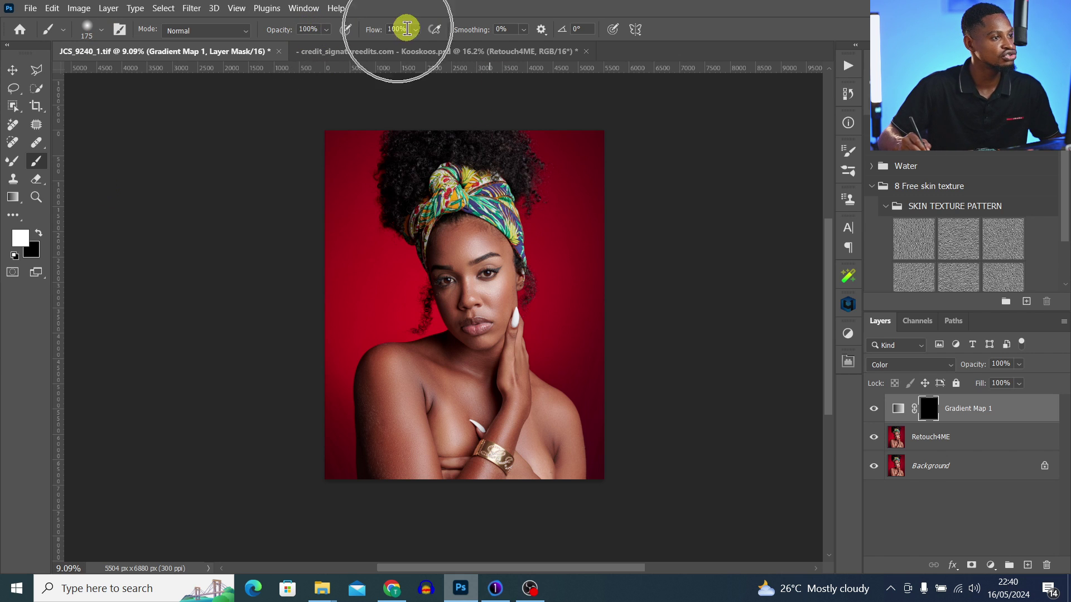
- Paint white over the forehead on the Gradient Map 1 mask, enlarging the brush to 500 px
key("ctrl")
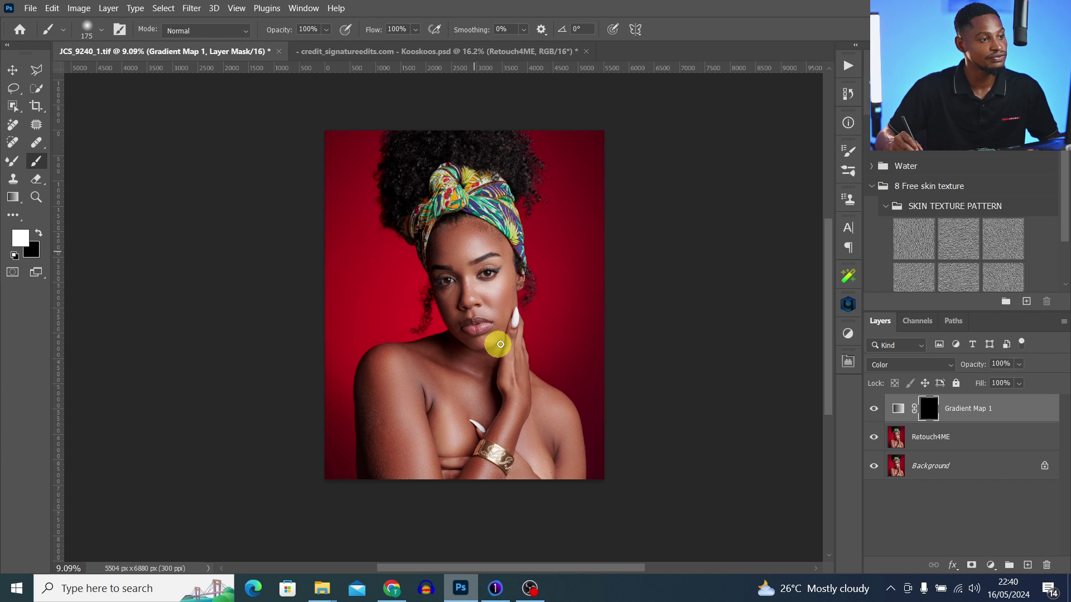
key("z")
mouse_move(477, 246)
left_mouse_down()
mouse_move(530, 232)
mouse_move(520, 234)
left_mouse_up()
key("b")
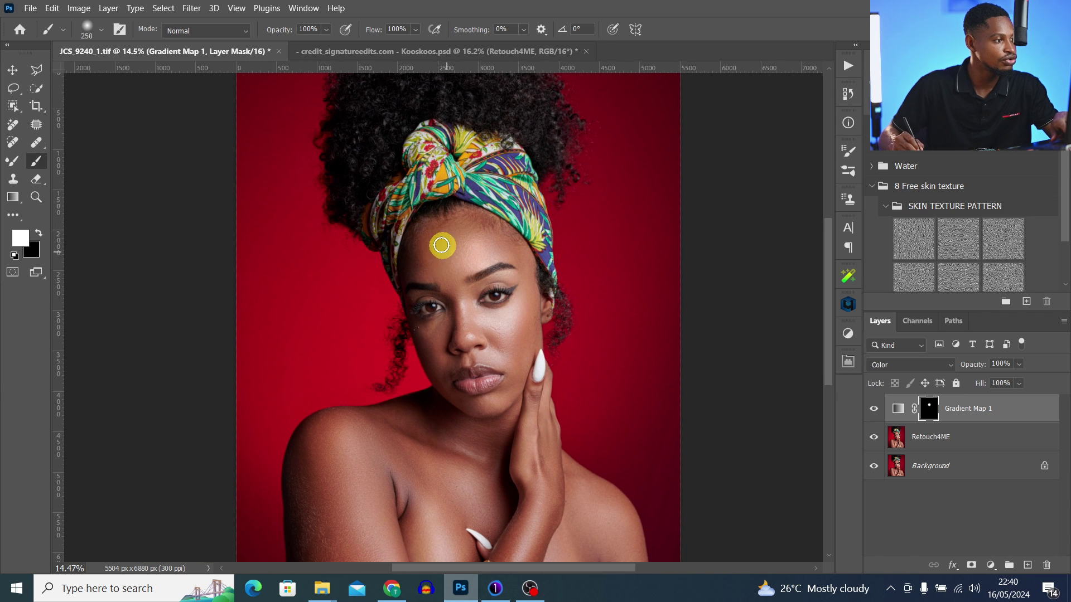
key("z")
mouse_move(438, 249)
left_mouse_down()
mouse_move(514, 245)
mouse_move(495, 243)
left_mouse_up()
key("b")
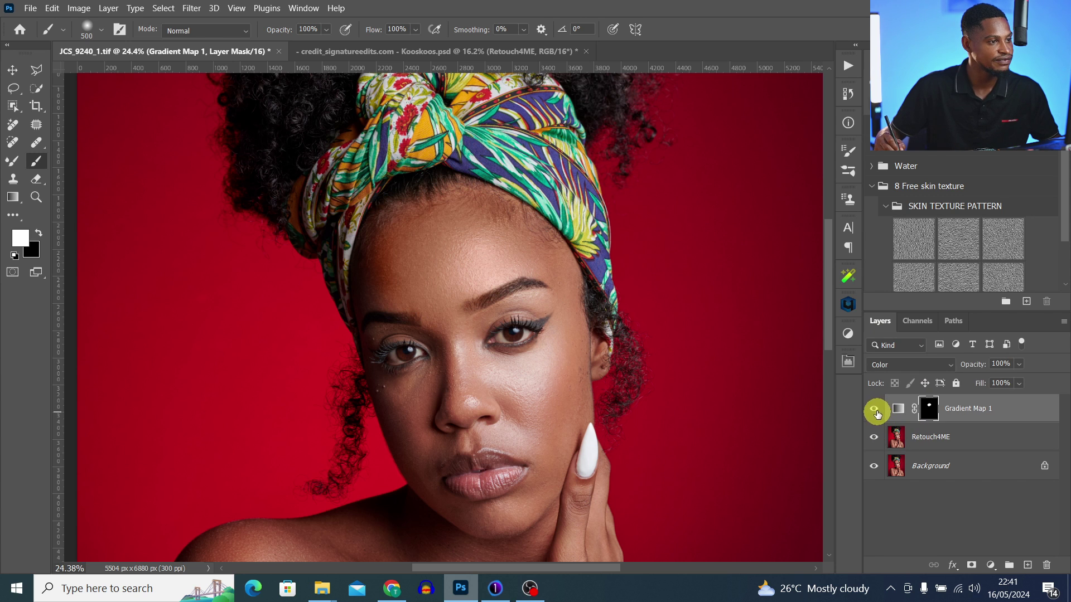
- Set the Gradient Map 1 blend mode to Normal and paint the mask white between the eyebrows with a brush of about 200 px
left_click(906, 365)
left_click(888, 176)
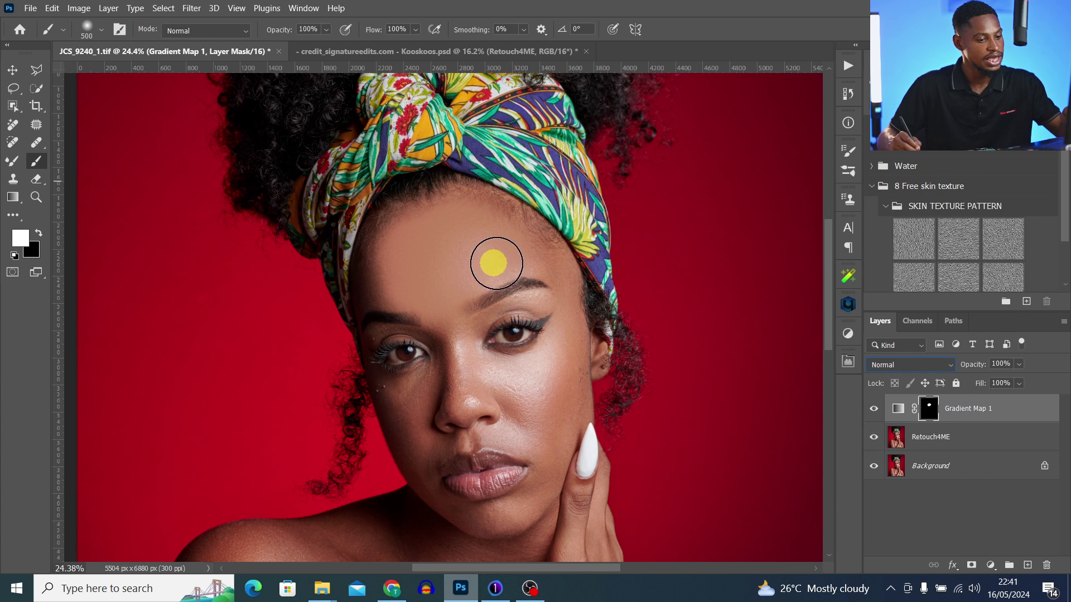
key("bracketleft")
key("bracketleft")
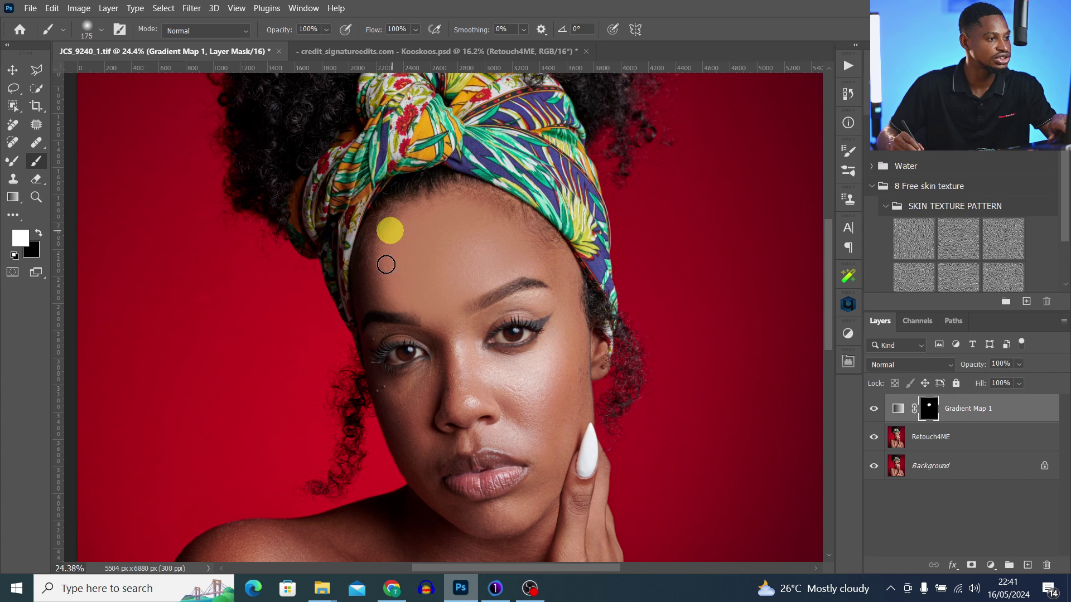
key("bracketright")
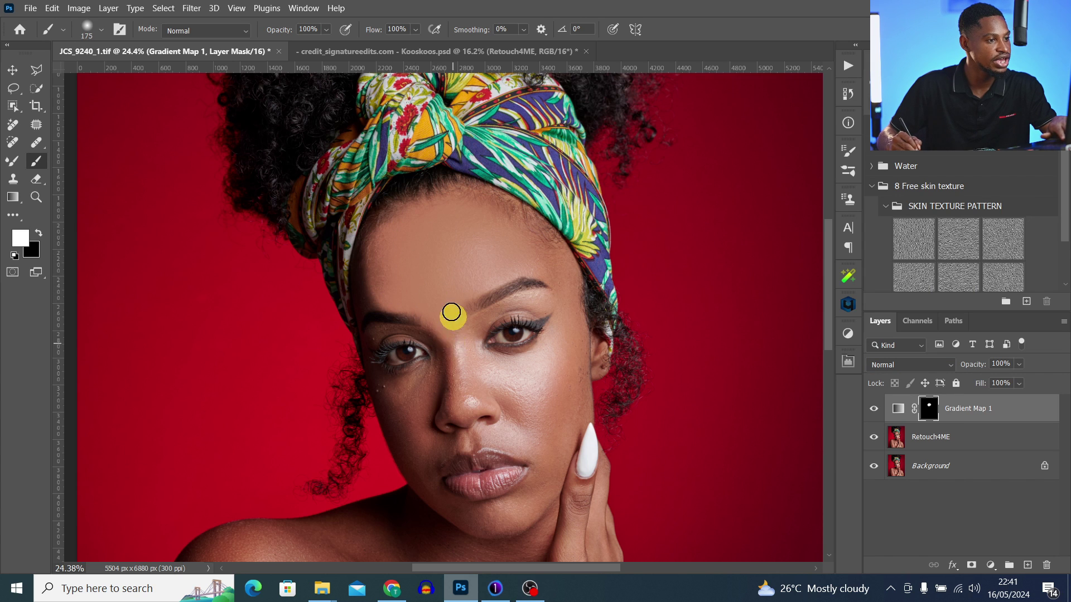
mouse_move(452, 314)
left_mouse_down()
mouse_move(468, 377)
mouse_move(461, 334)
left_mouse_up()
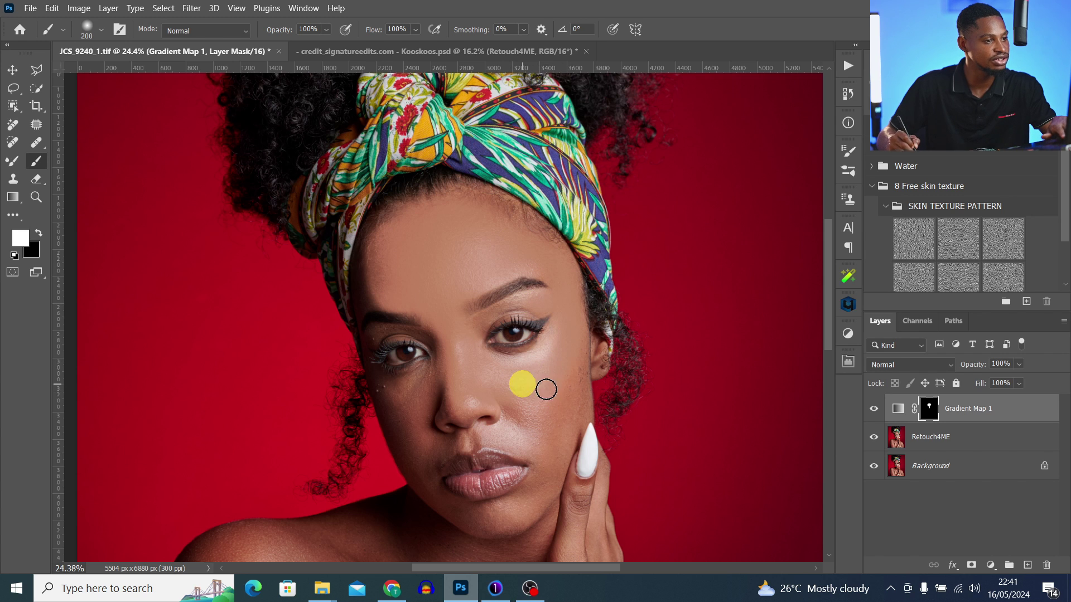
- Paint the mask white over the cheeks, nose and chin with brushes of 300 and 250 px, avoiding the eyes and lips
key("bracketright")
key("bracketright")
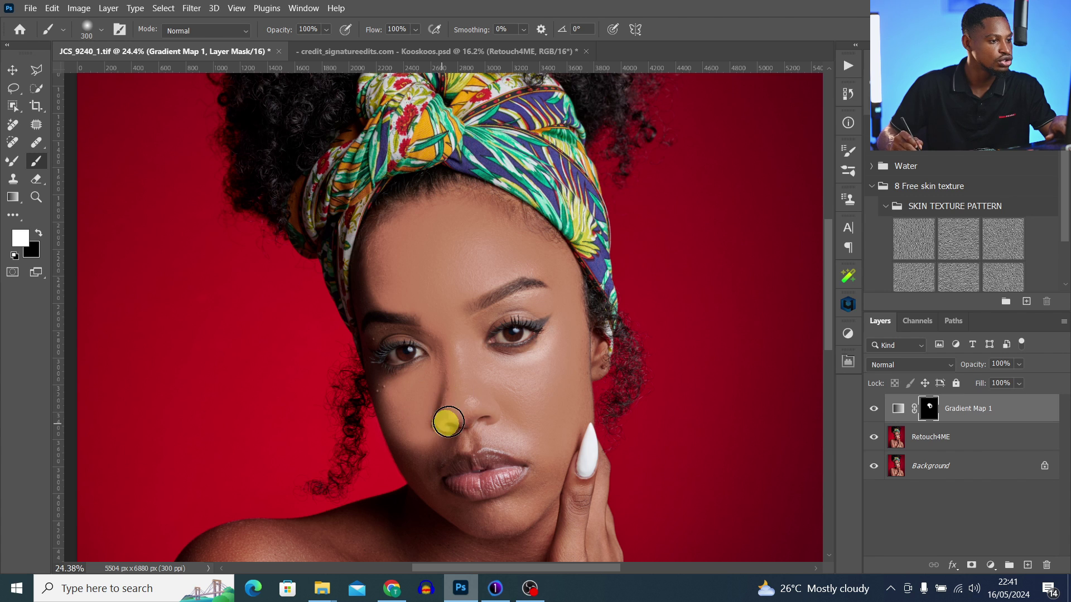
key("bracketleft")
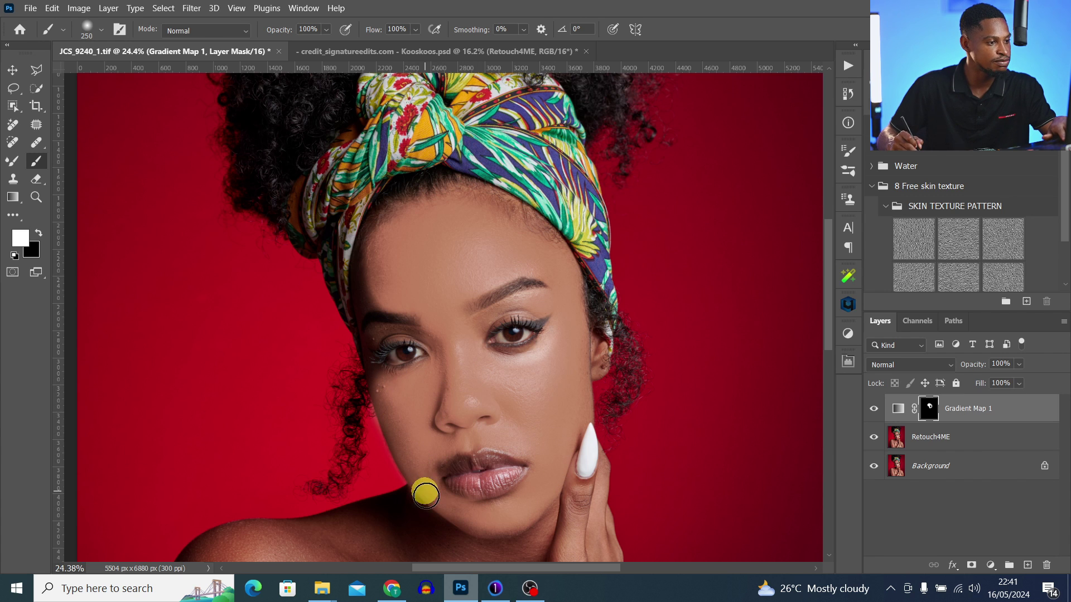
- Paint the mask white over the neck, shoulders, chest, arms and hand, using a brush of about 500 px on the large areas
scroll(532, 491, "down", 5)
scroll(353, 363, "down", 2)
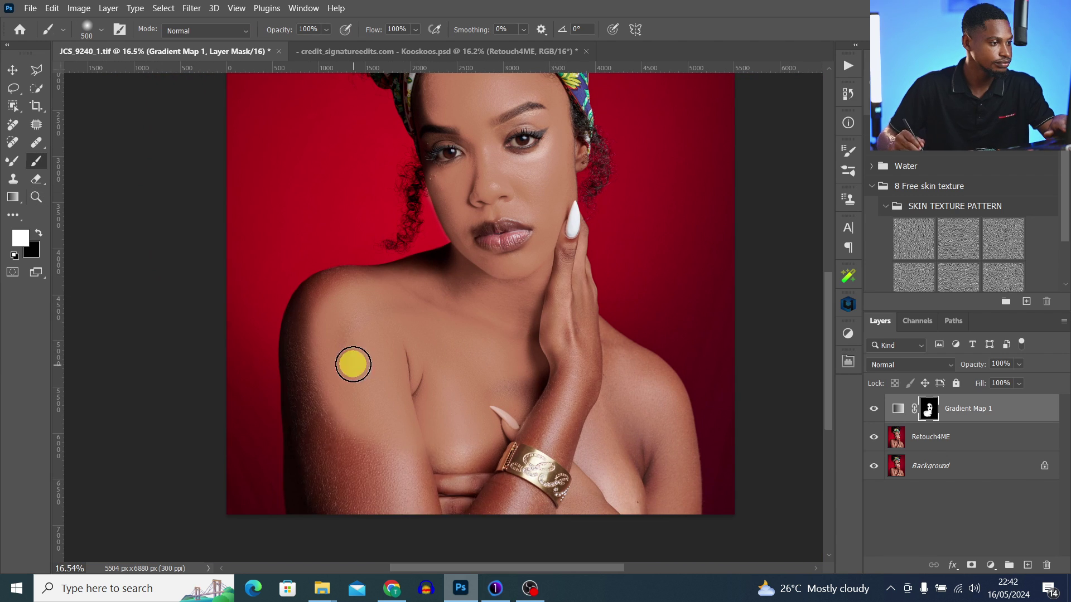
key("bracketright")
key("bracketright")
key("bracketright")
mouse_move(354, 363)
left_mouse_down()
mouse_move(552, 303)
mouse_move(499, 503)
left_mouse_up()
scroll(586, 363, "up", 3)
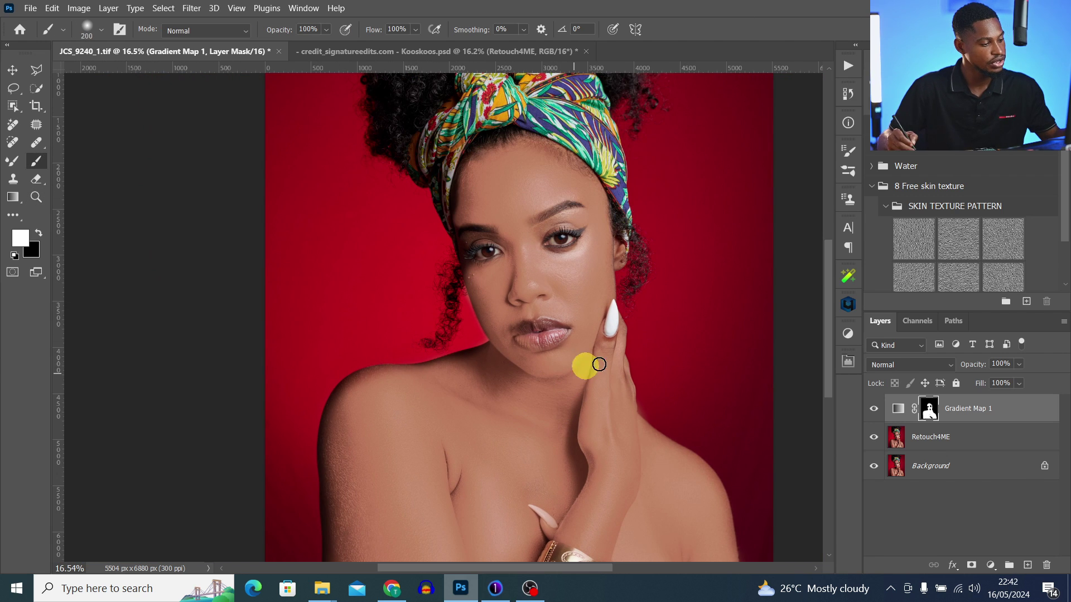
- Feather the Gradient Map 1 layer mask by 5.8 px and collapse the Properties panel
key("z")
left_click_drag(624, 375, 575, 380)
scroll(575, 380, "down", 5)
key("b")
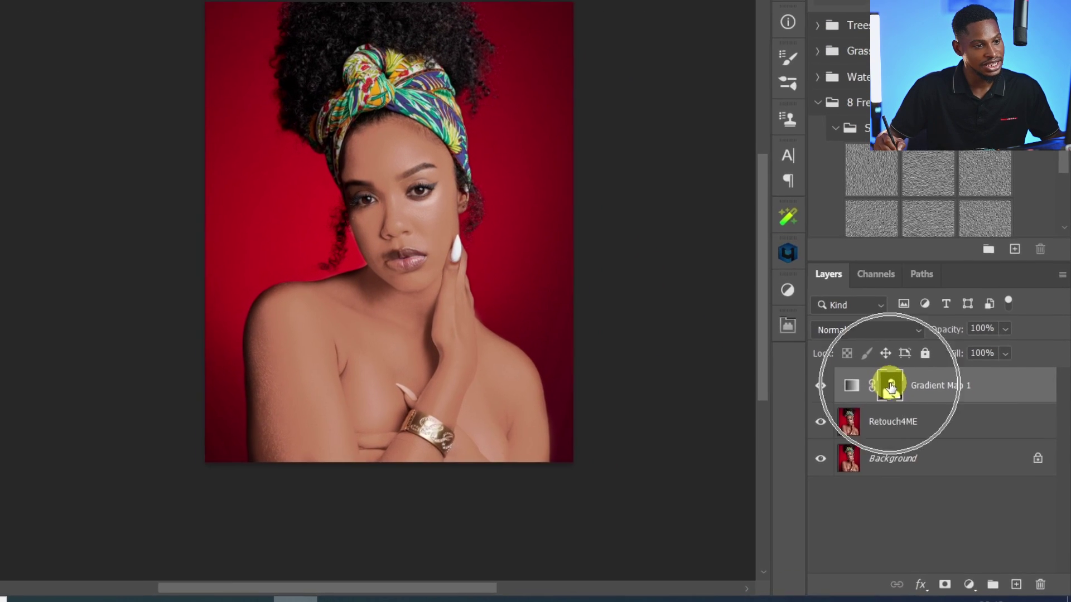
left_click(773, 318)
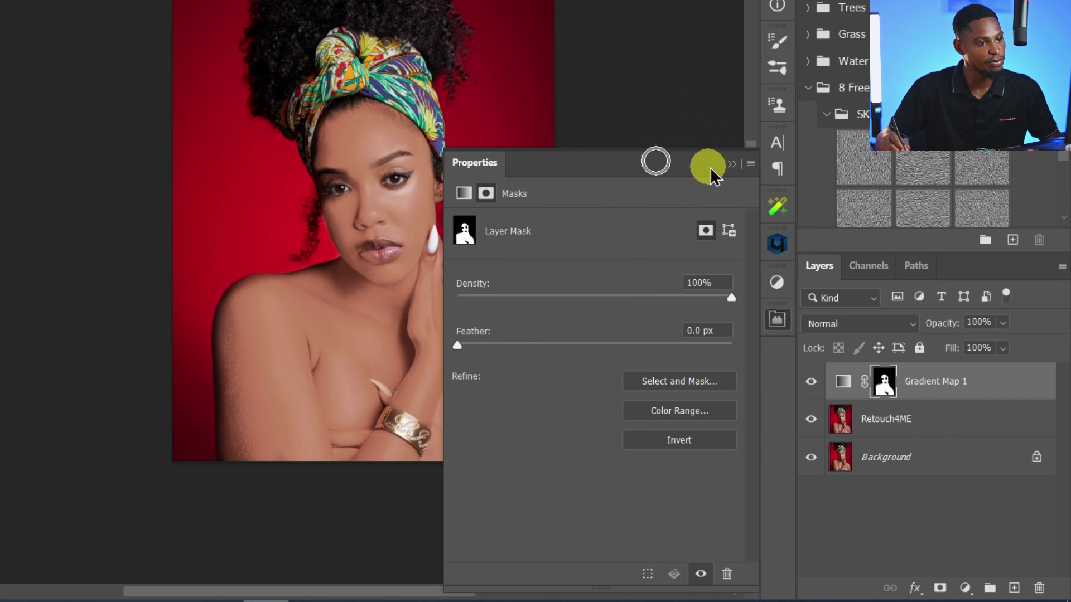
left_click(731, 164)
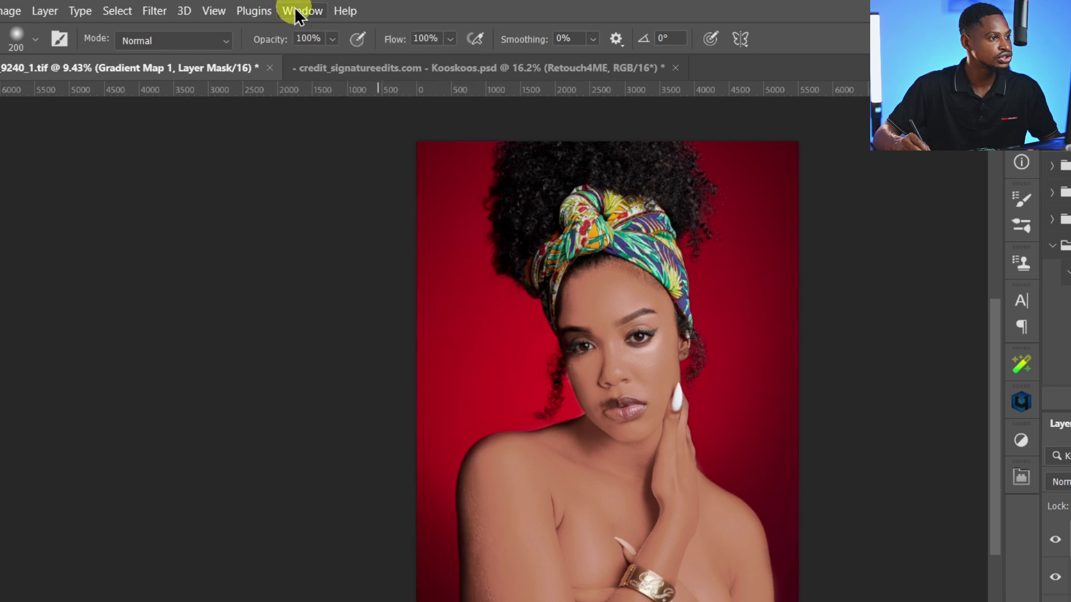
left_click(296, 11)
left_click(327, 553)
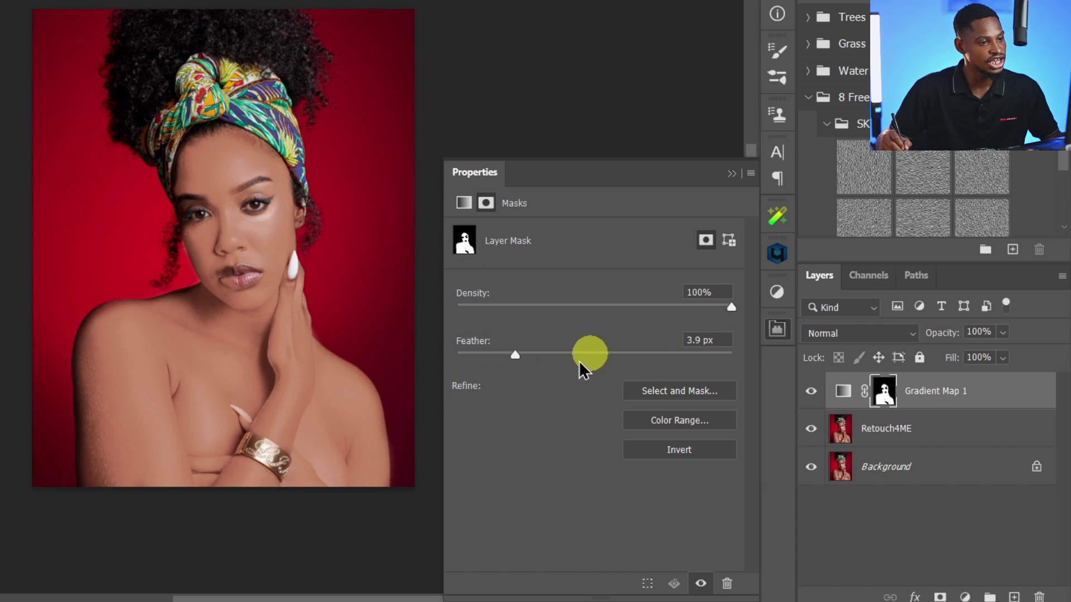
left_click_drag(514, 356, 536, 356)
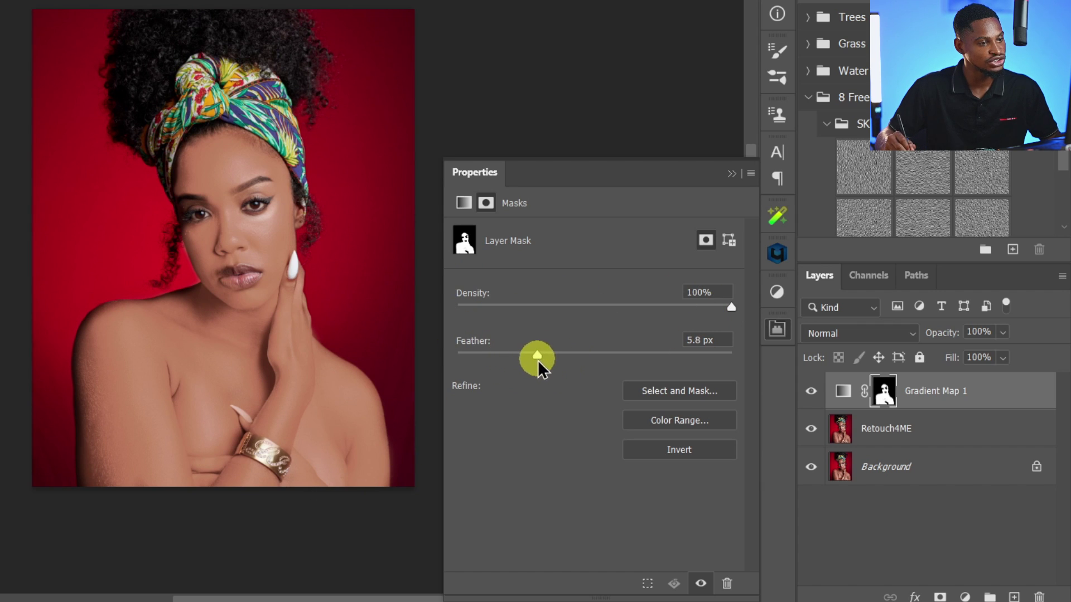
left_click(731, 174)
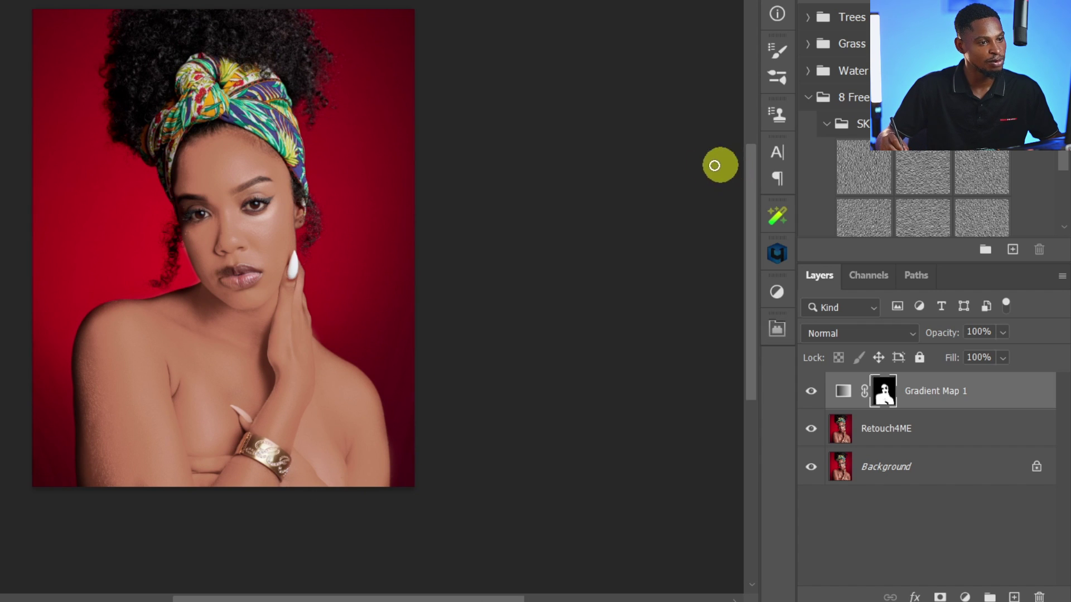
- Set the Gradient Map 1 blend mode to Color and split the Underlying Layer highlight slider of Blend If to 192 / 255
left_click(852, 333)
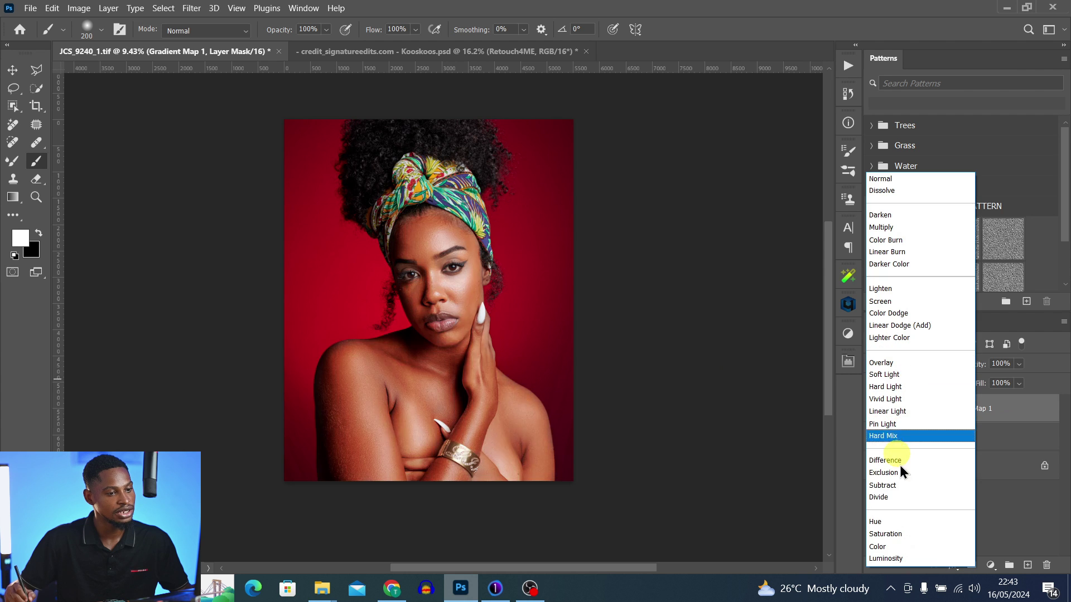
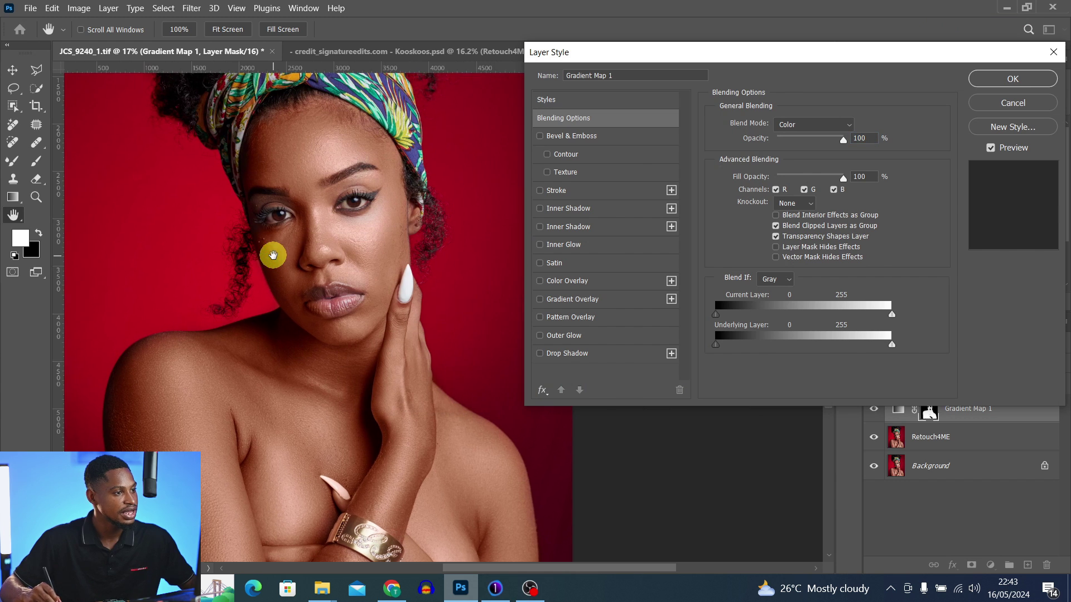
key("alt")
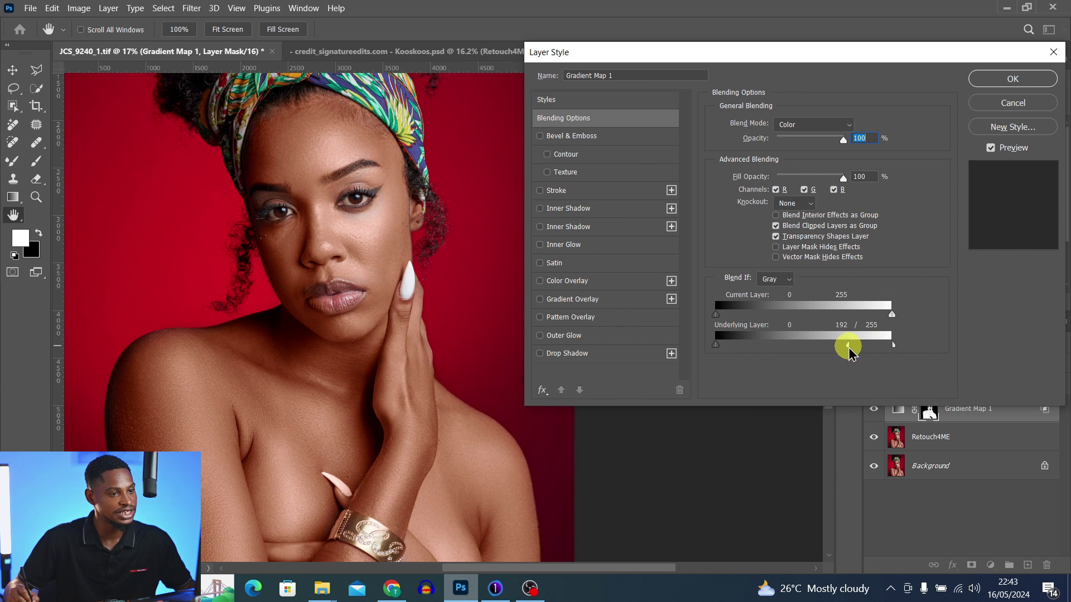
left_click(1013, 78)
- Reduce the Gradient Map 1 layer opacity to 70%
key("z")
left_click(474, 283)
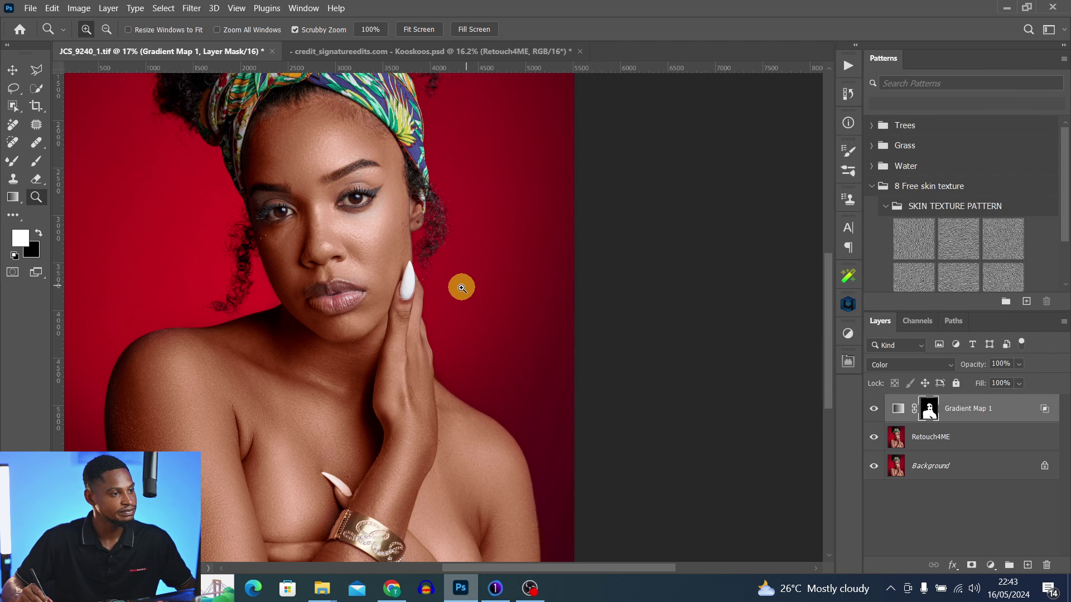
left_click_drag(462, 288, 626, 314)
key("b")
left_click(1020, 365)
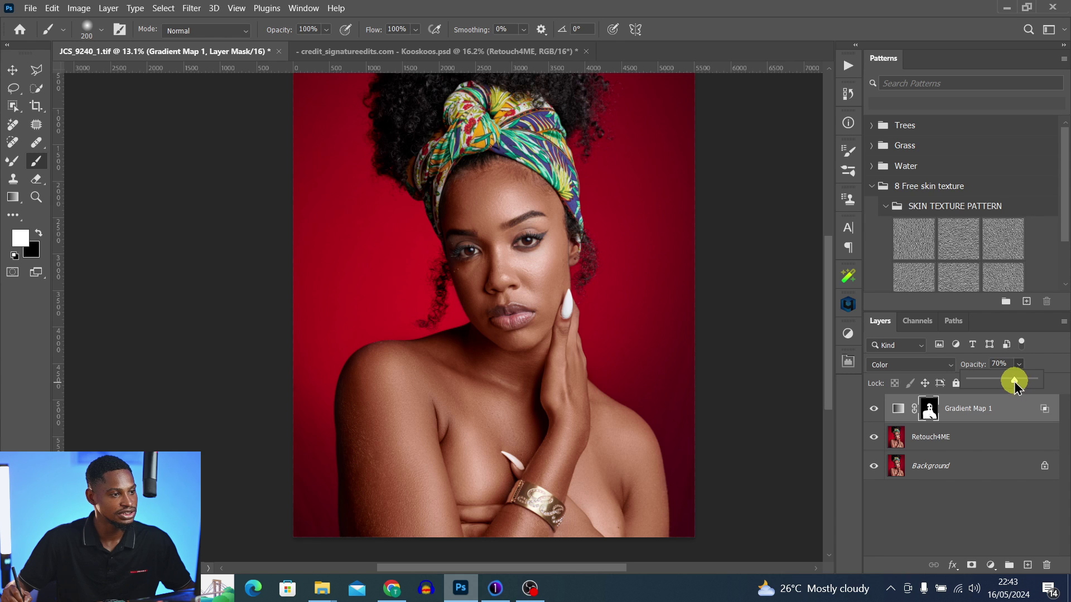
- Raise the Gradient Map 1 layer opacity to 100% and reset its Underlying Layer Blend If split in the Blending Options
left_click(876, 410)
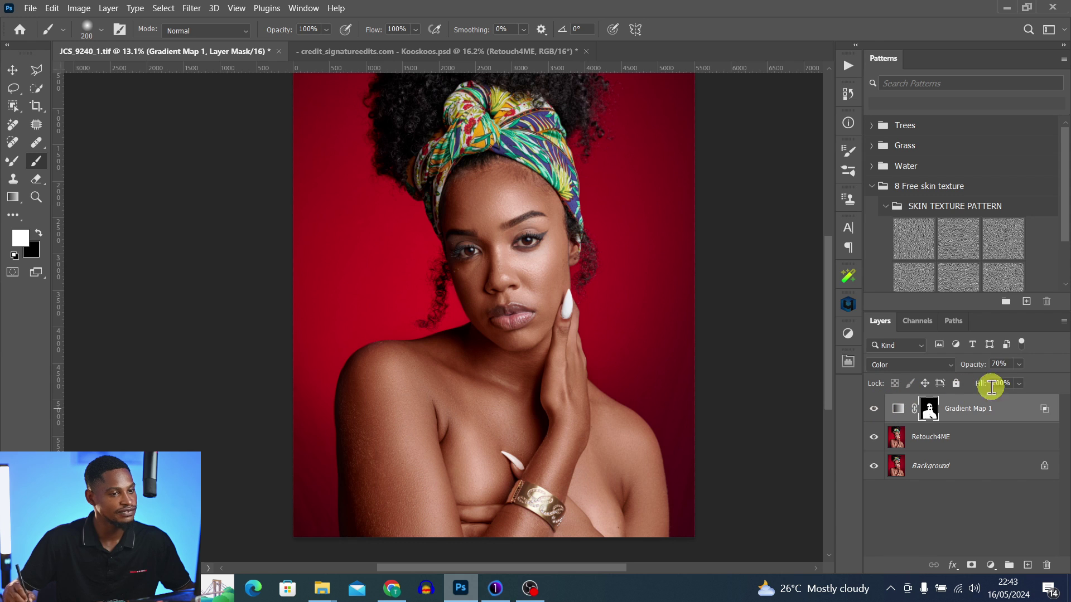
left_click(1019, 365)
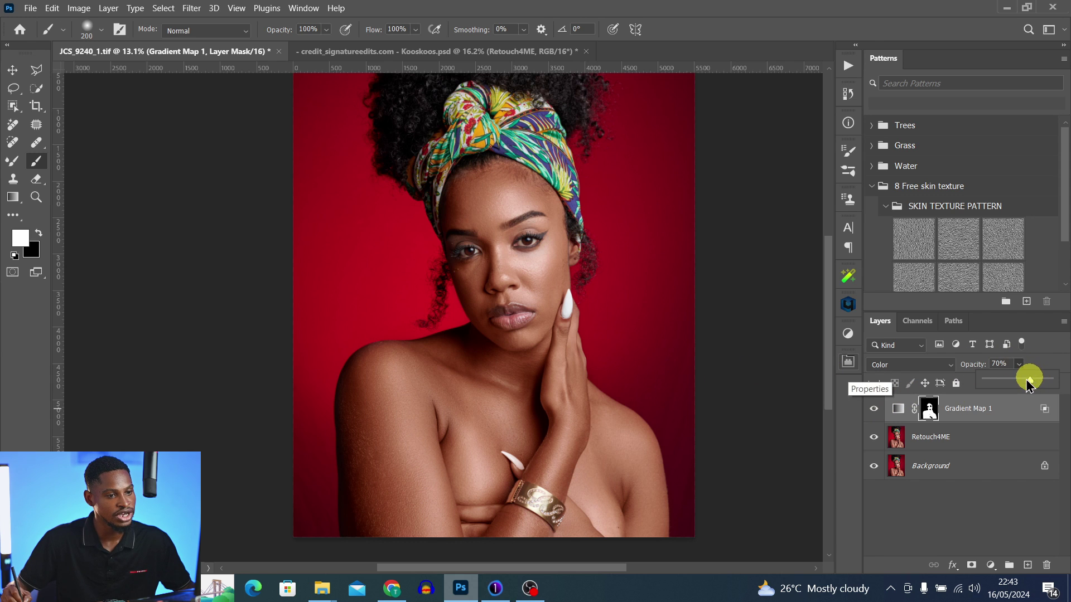
left_click_drag(1021, 384, 1053, 379)
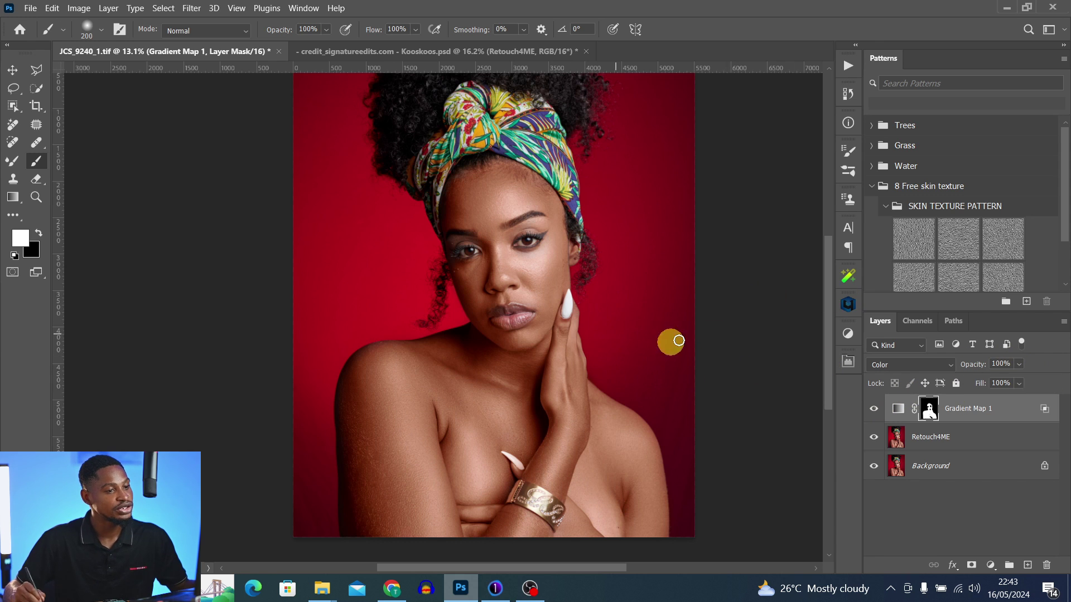
left_click(1039, 413)
right_click(1039, 412)
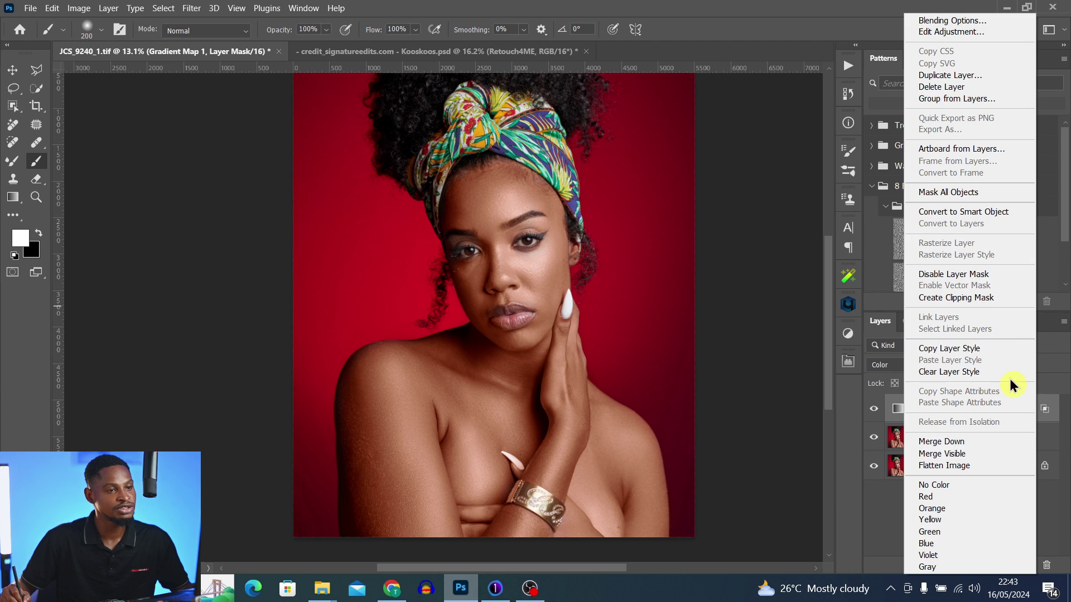
left_click(935, 24)
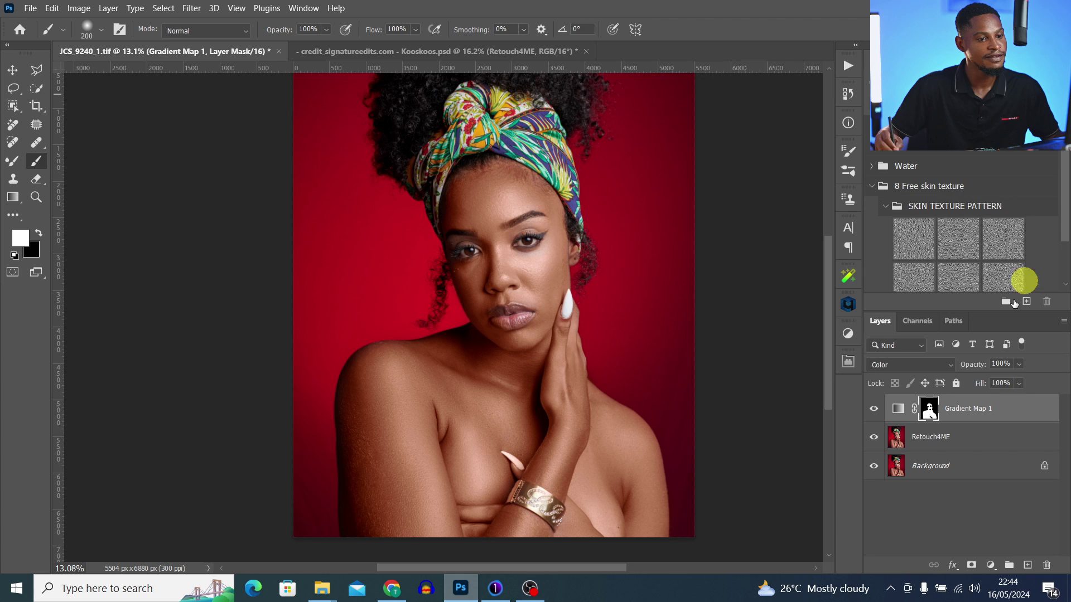
- Reduce the Gradient Map 1 layer opacity to 41% and toggle the layer's visibility to compare the skin before and after
left_click(1019, 364)
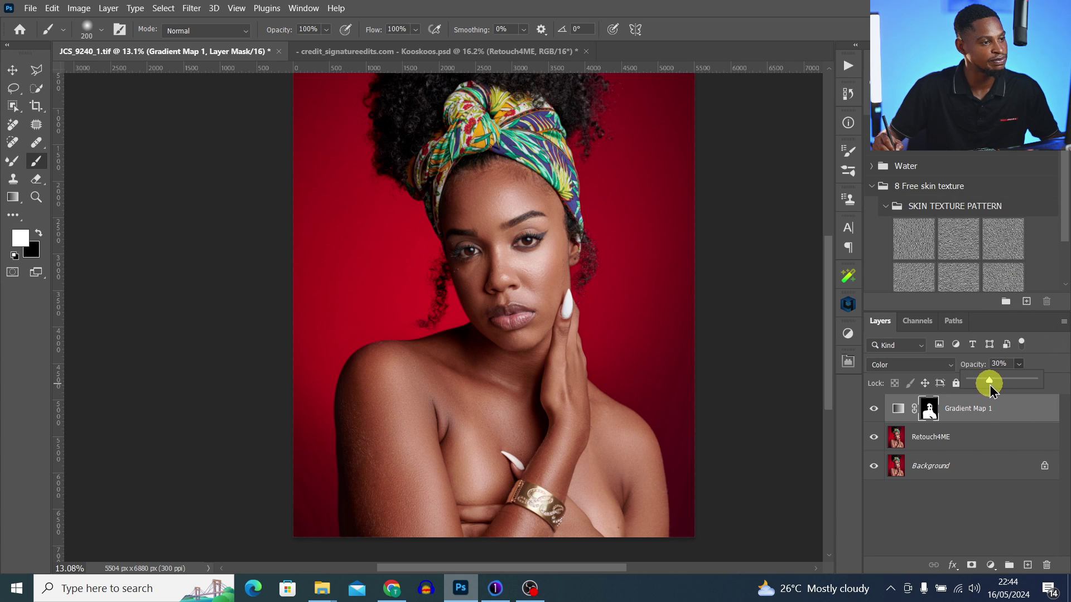
left_click_drag(990, 385, 992, 385)
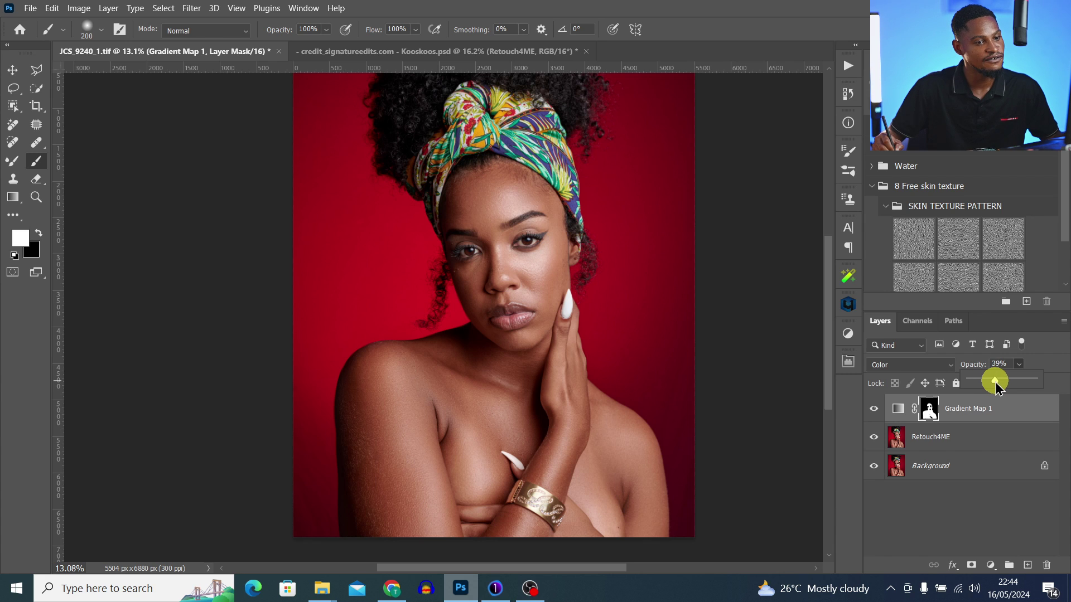
left_click_drag(995, 383, 996, 382)
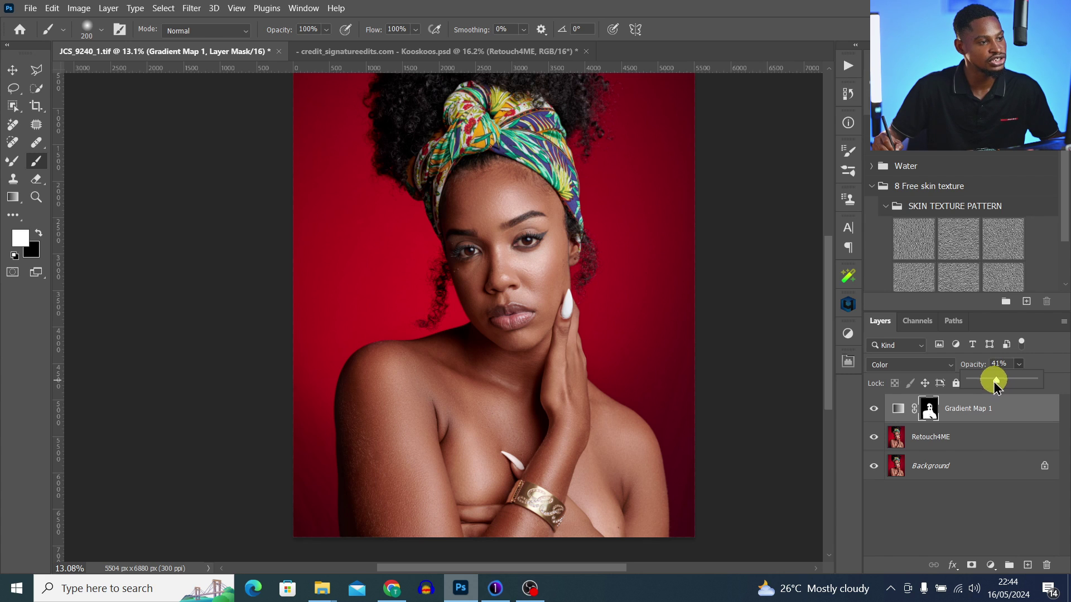
left_click(878, 410)
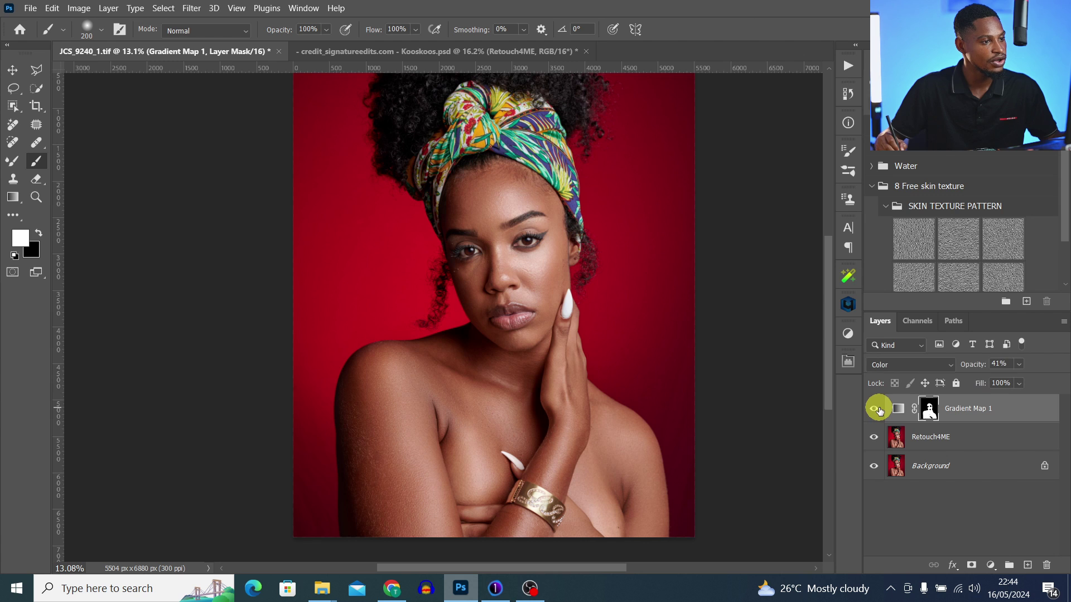
left_click(874, 409)
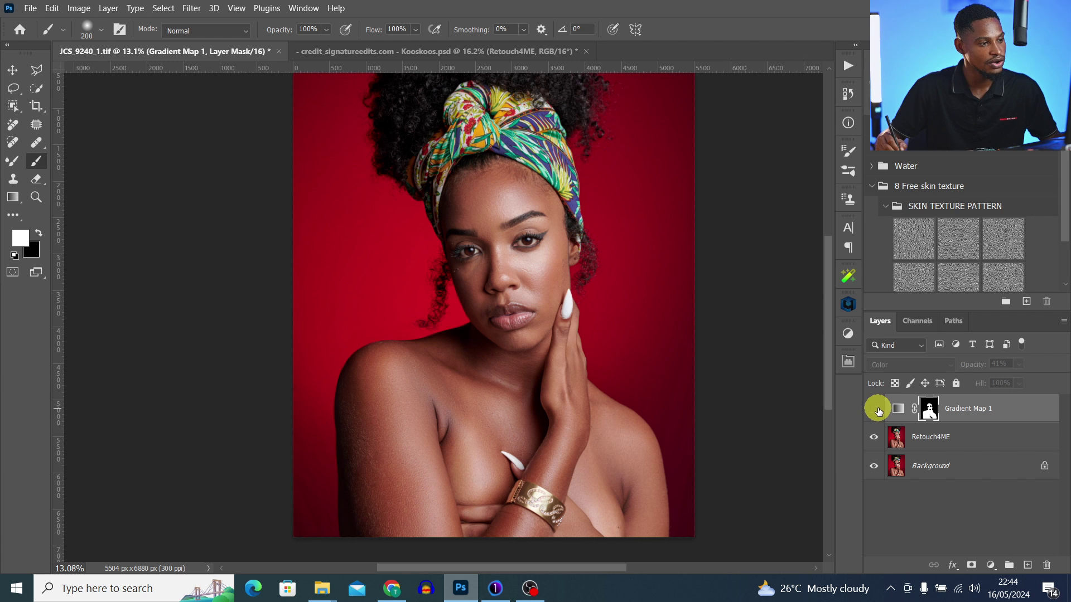
- Set the Gradient Map 1 layer opacity to 36%
key("z")
mouse_move(531, 271)
left_mouse_down()
mouse_move(478, 279)
mouse_move(593, 283)
left_mouse_up()
key("b")
left_click(1018, 363)
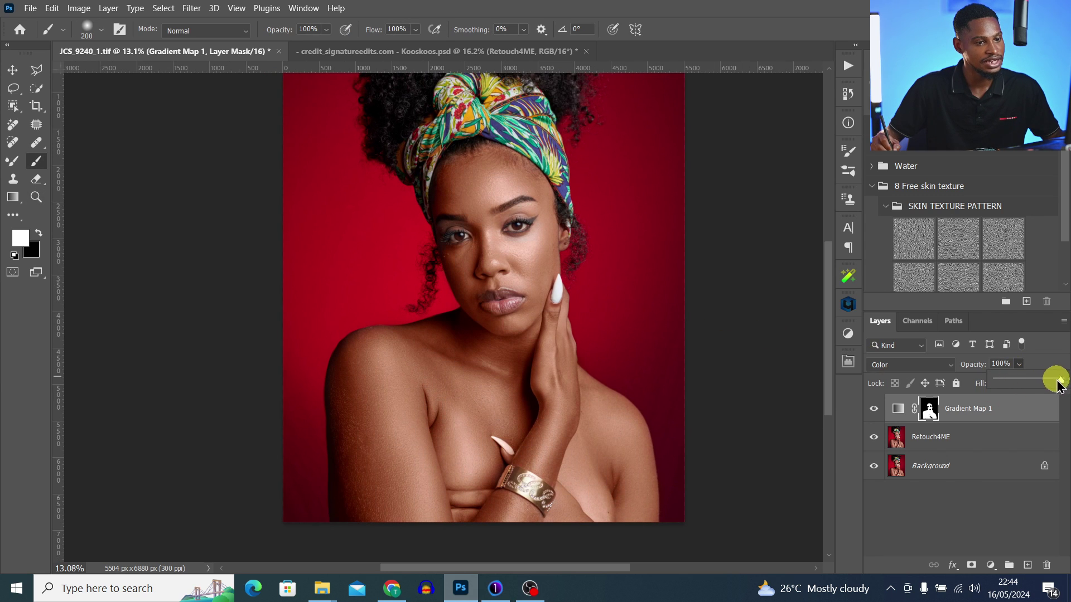
left_click_drag(1057, 380, 1015, 384)
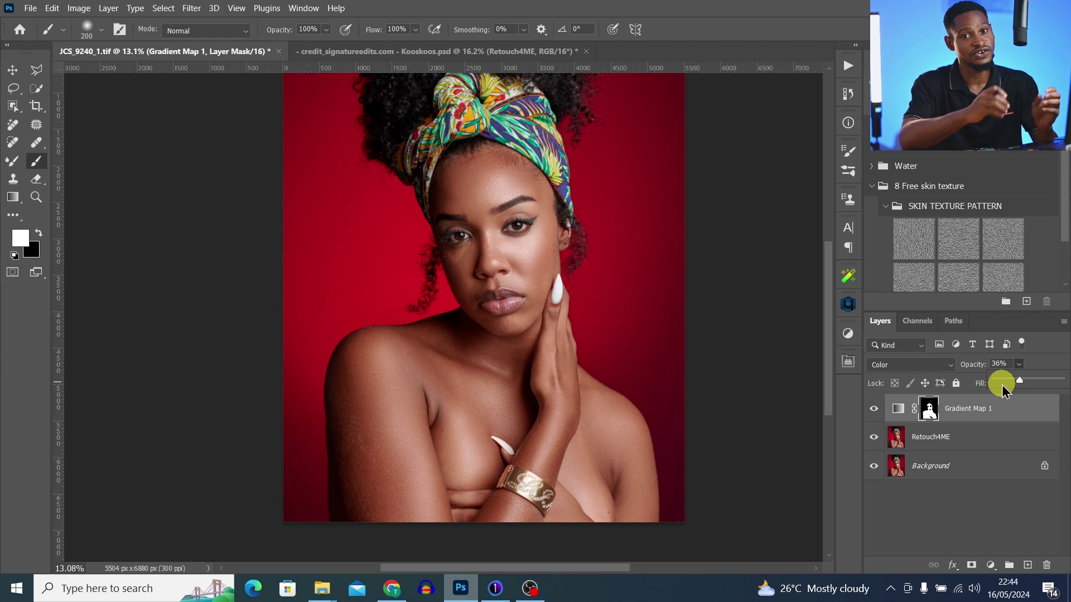
left_click(521, 177)
- Switch to the Kooskoos.psd portrait, run the skin tone correction action on its Retouch4ME layer and collapse the Actions panel
left_click(386, 53)
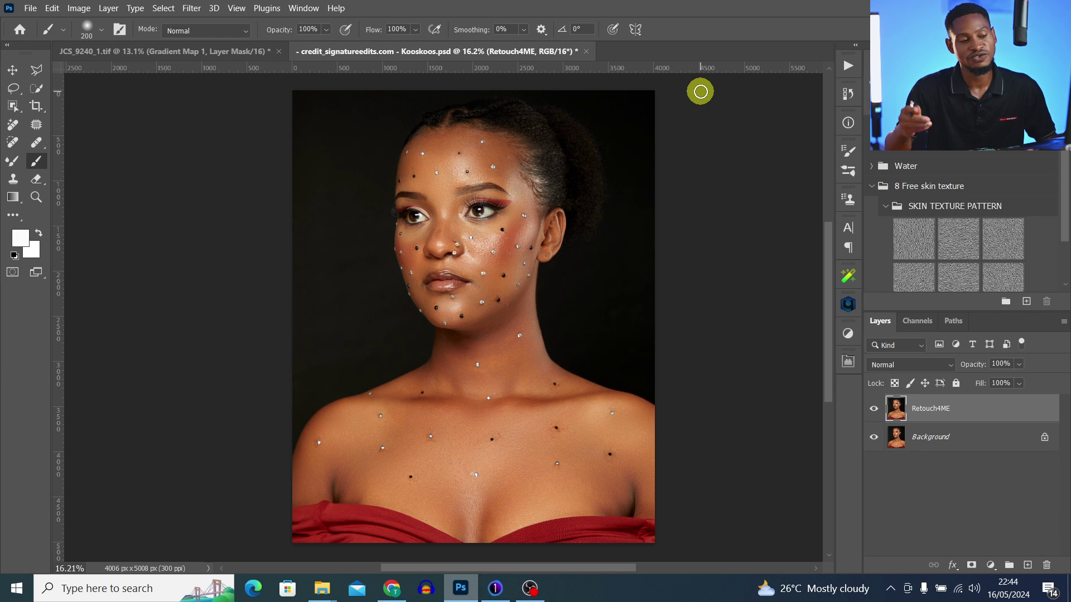
left_click(848, 66)
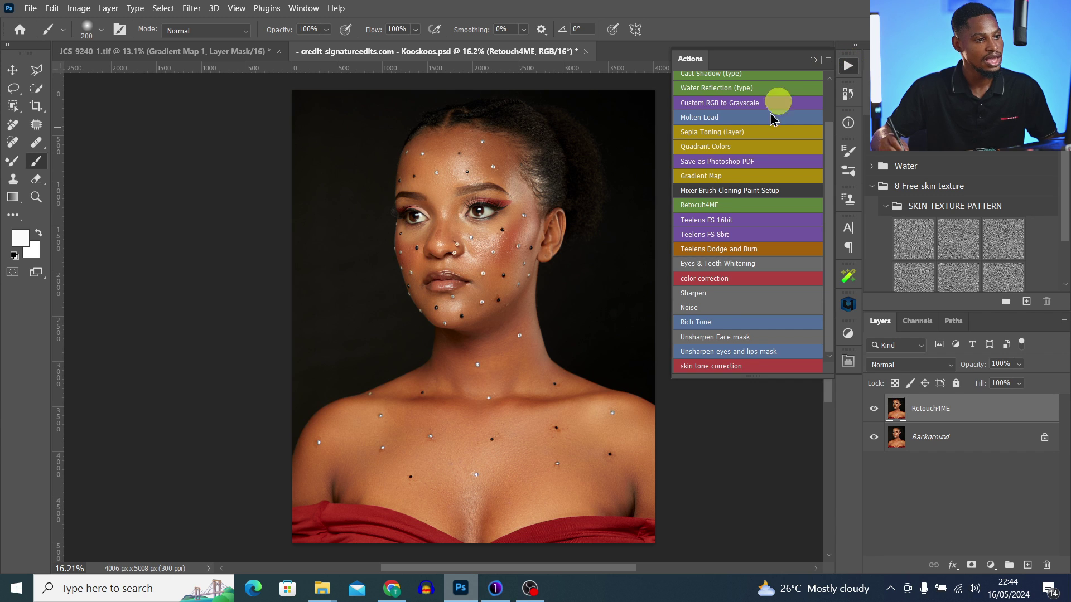
left_click(711, 366)
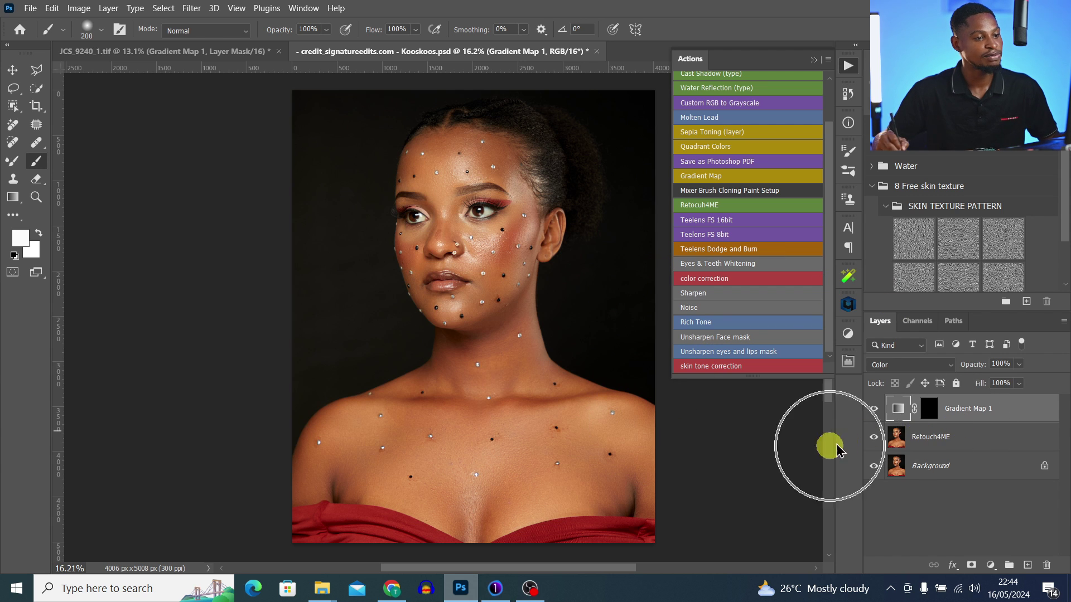
left_click(814, 60)
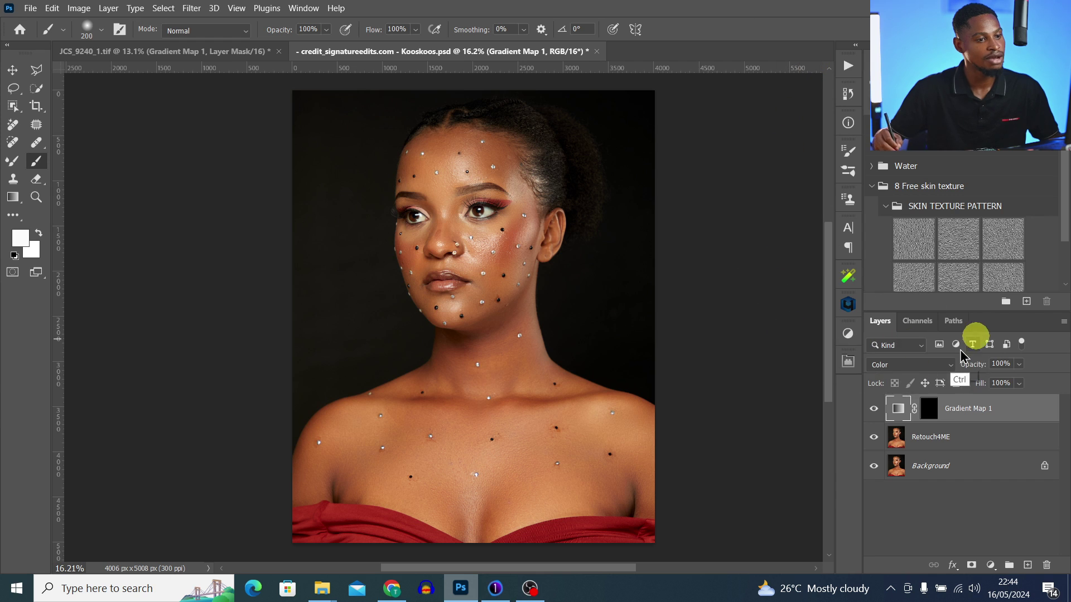
- Edit the Gradient Map 1 gradient, sampling its 0, 50 and 100 stop colors from the portrait's neck, chest and forehead skin
left_click(894, 412)
left_click(848, 361)
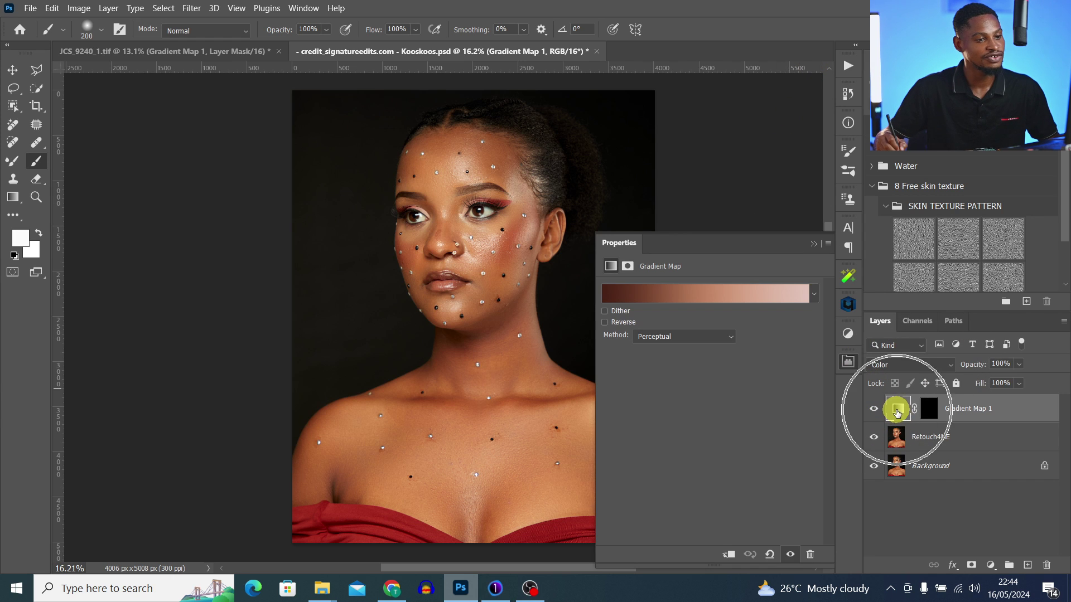
left_click(937, 418)
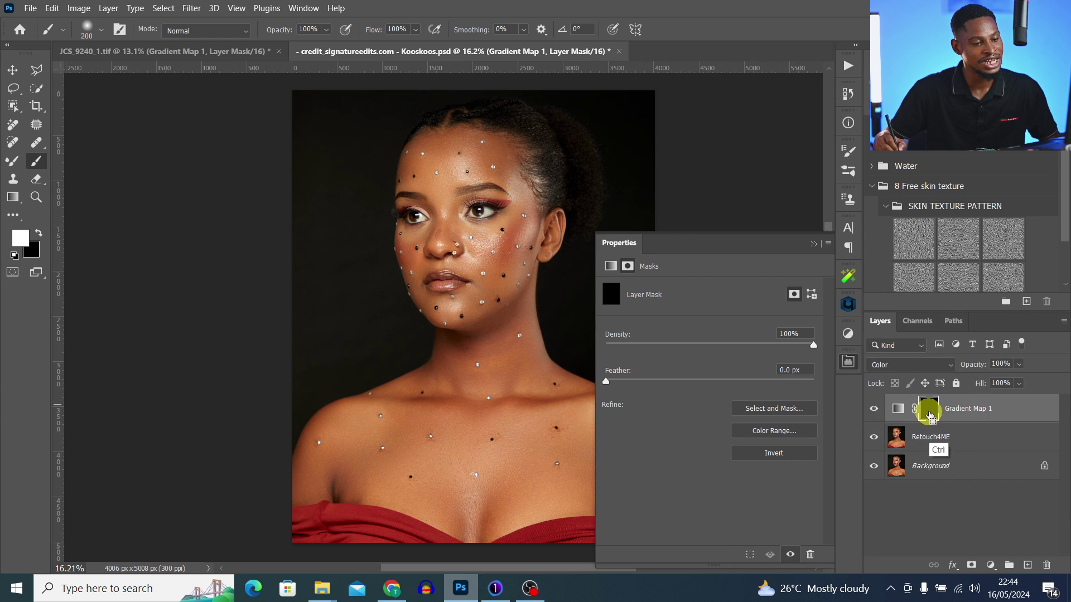
left_click(899, 411)
left_click(929, 409)
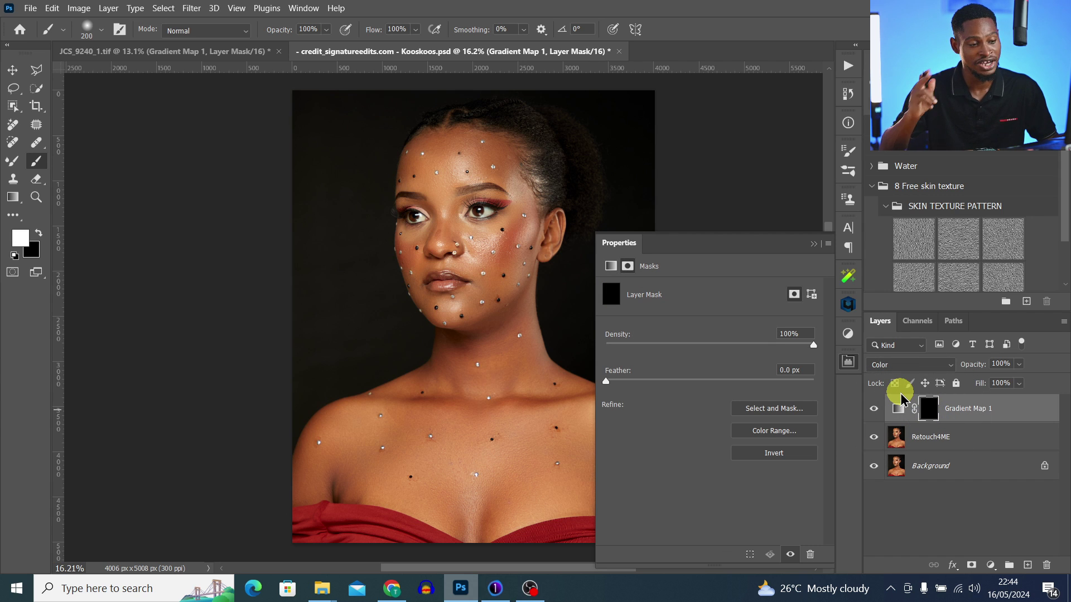
left_click(897, 410)
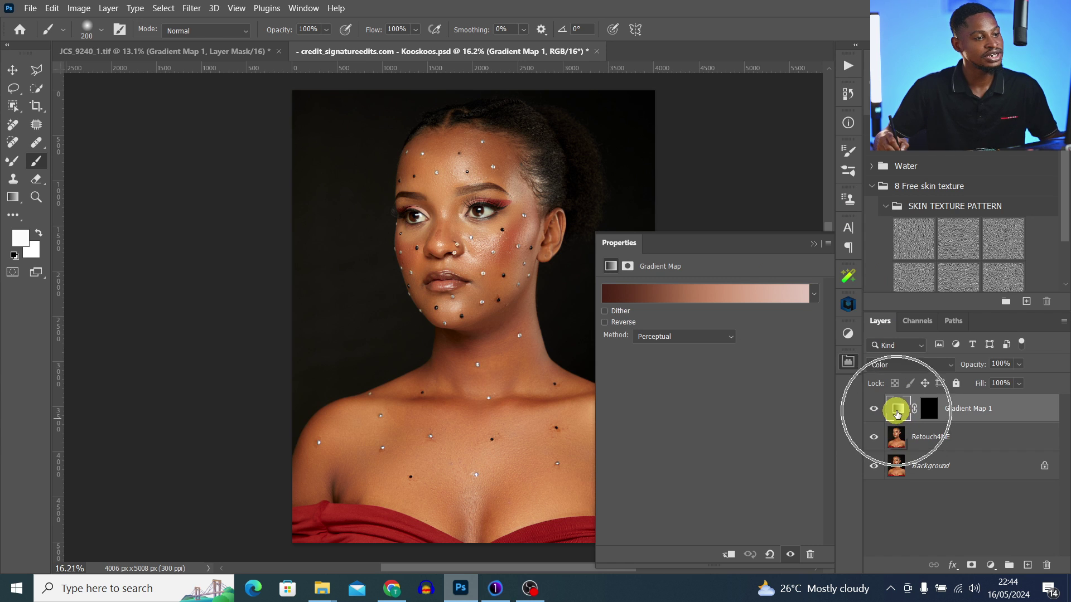
left_click(698, 295)
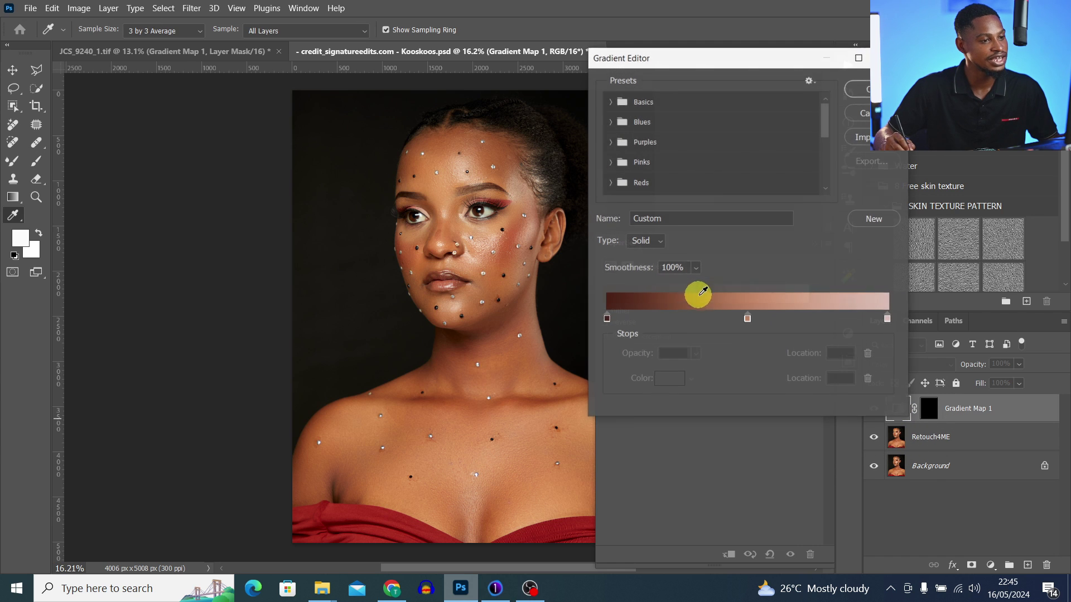
left_click(607, 319)
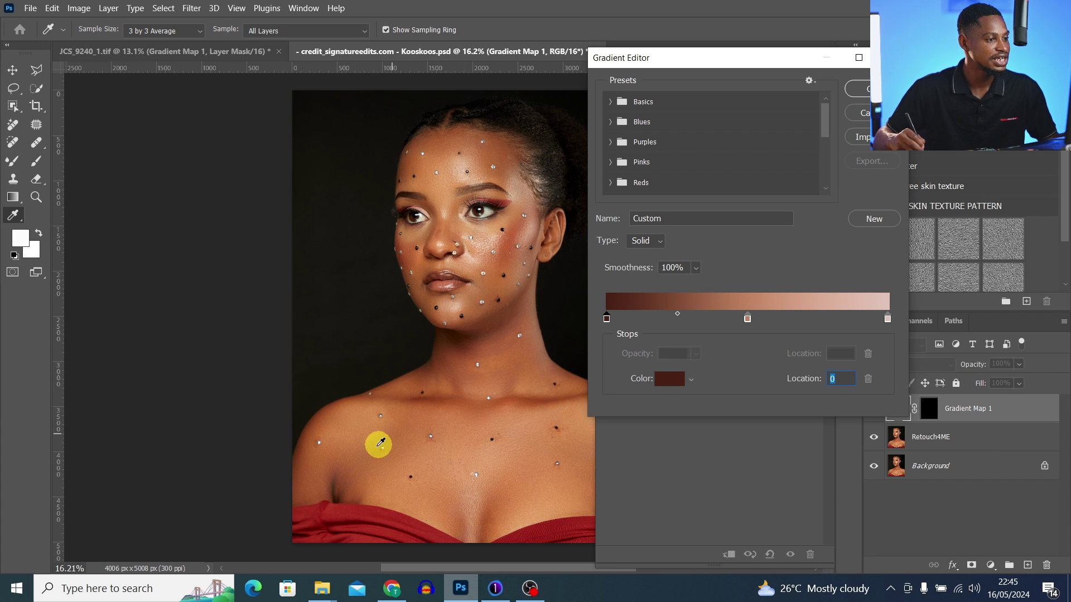
left_click(445, 381)
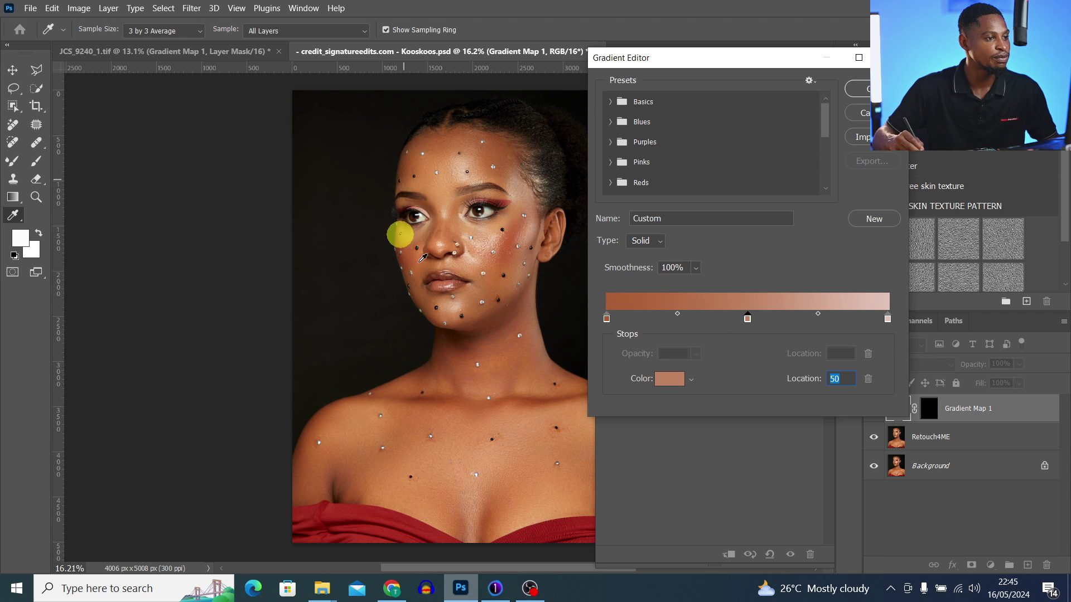
left_click(540, 483)
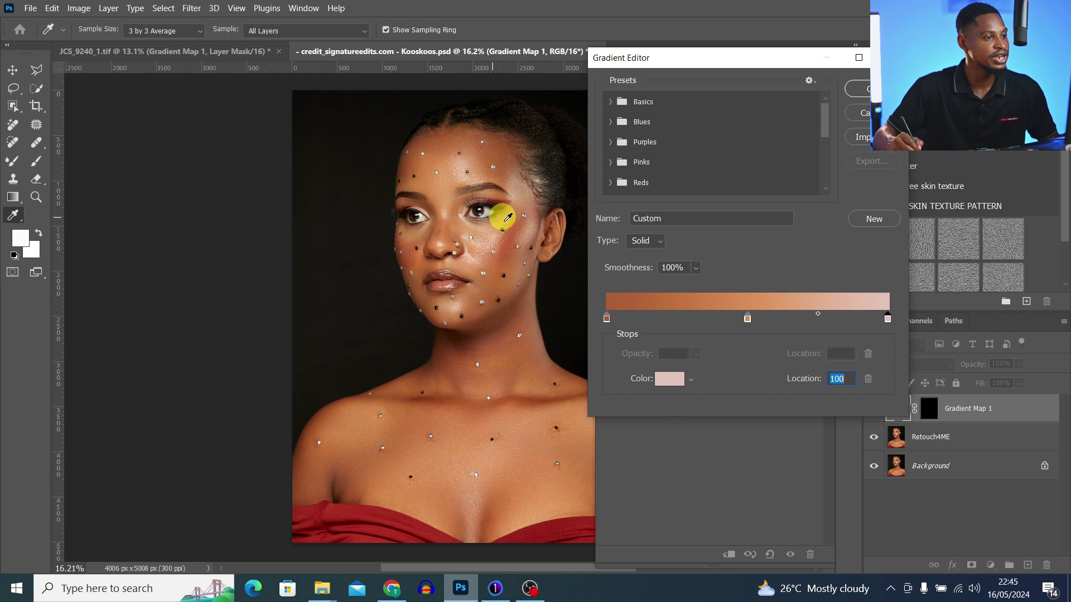
left_click(465, 167)
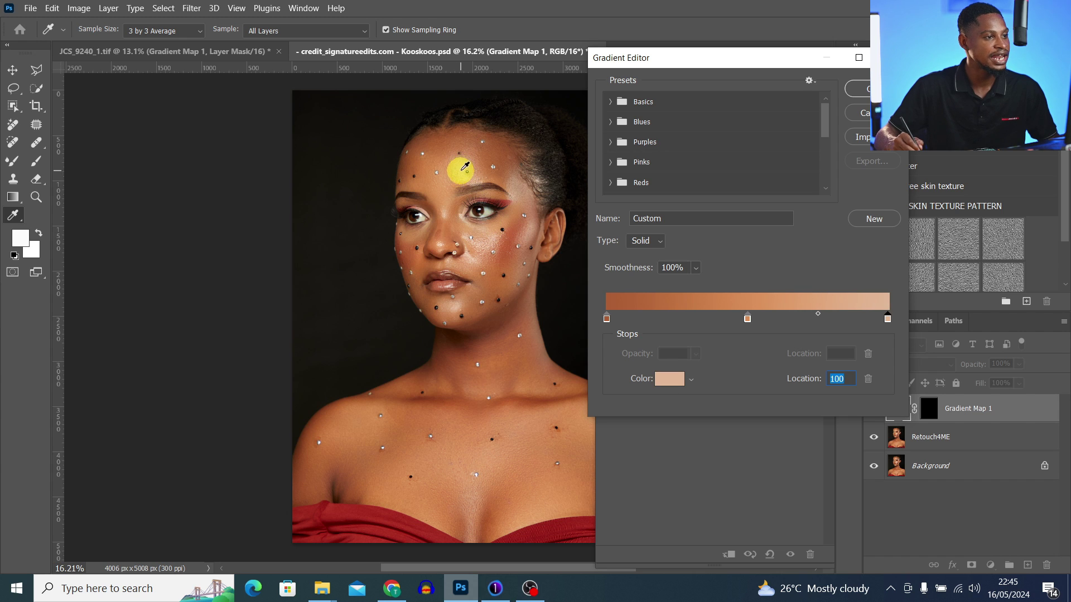
- Add two stops midway between the existing ones, sample their colors from the shoulder and forehead, and accept the gradient
left_click(678, 318)
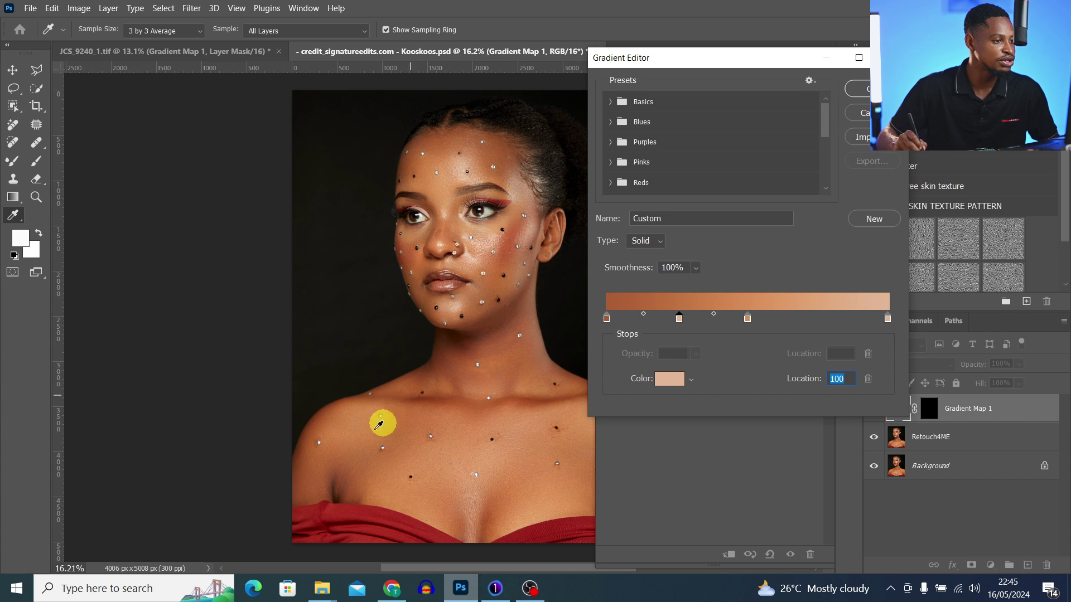
left_click(394, 400)
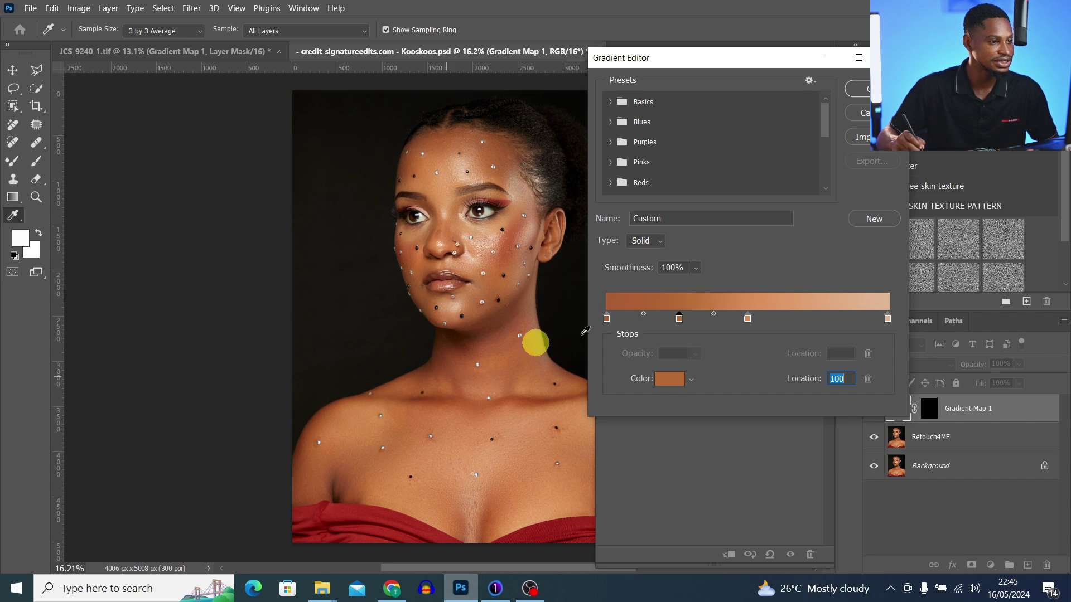
left_click(822, 316)
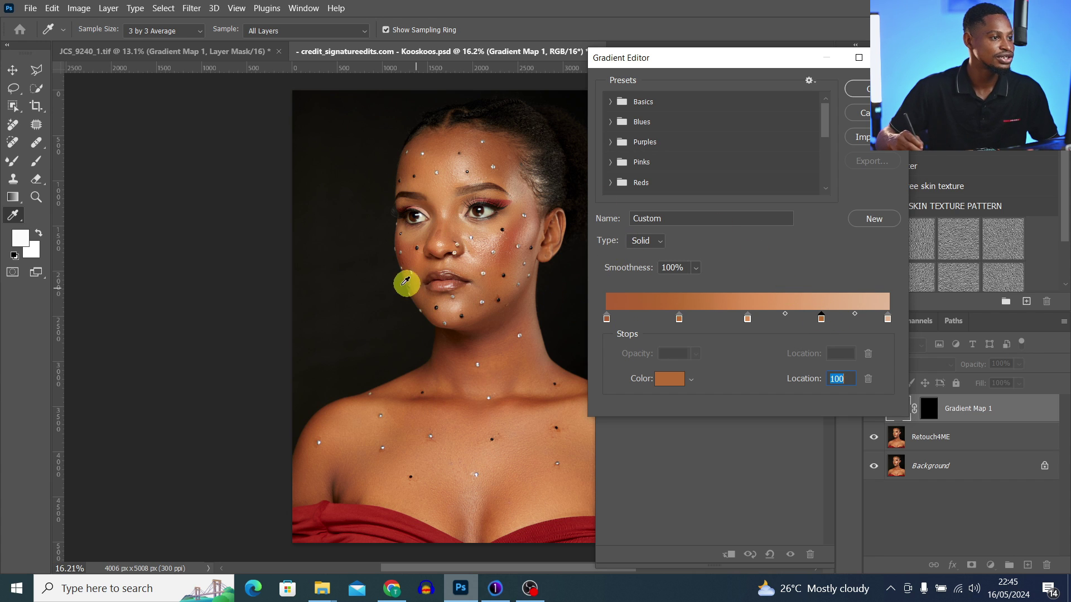
left_click(441, 186)
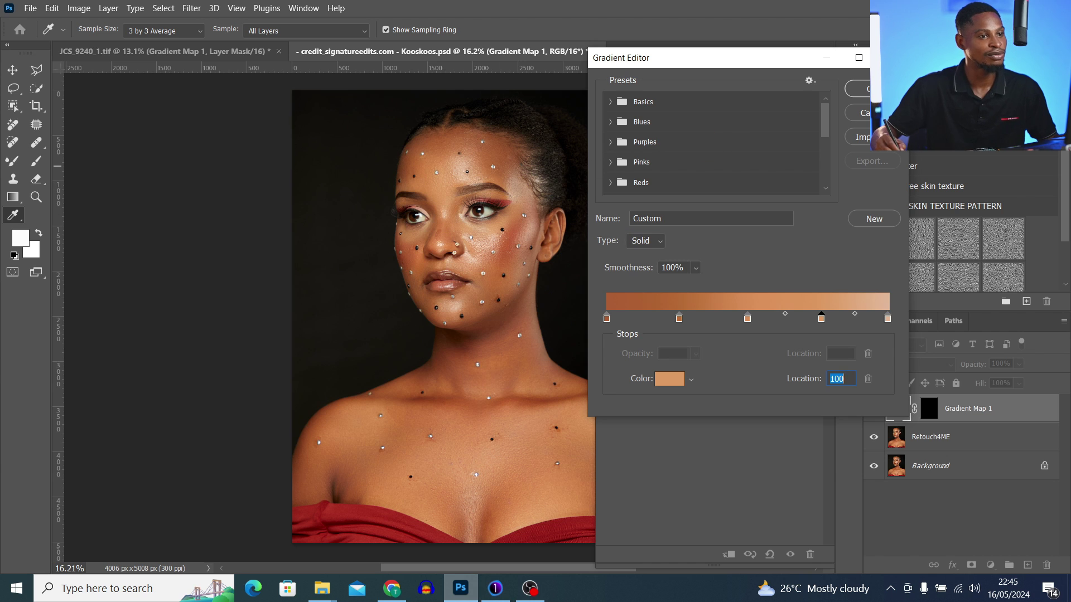
left_click(864, 88)
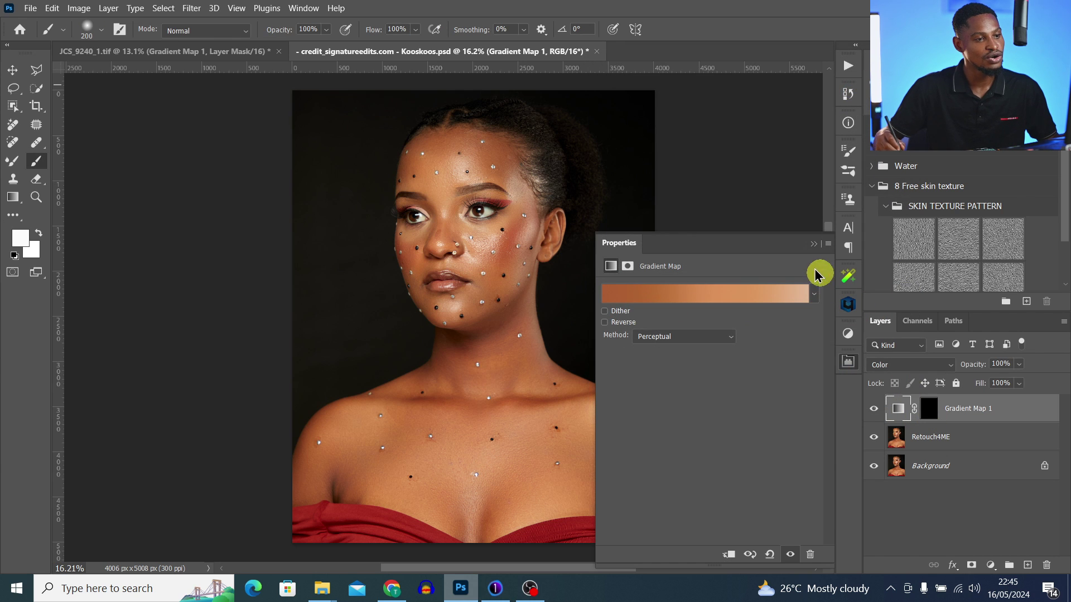
left_click(814, 244)
- Paint the Gradient Map 1 mask white over the forehead, nose and cheeks with a 250 px brush and set the blend mode to Normal
left_click(928, 409)
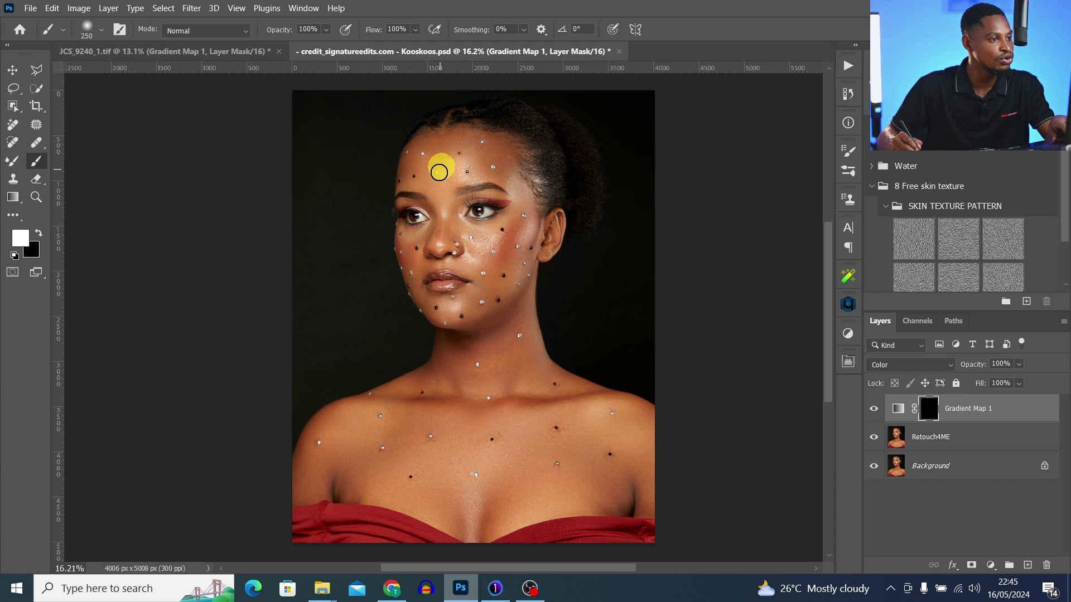
mouse_move(426, 165)
left_mouse_down()
mouse_move(467, 151)
mouse_move(466, 166)
mouse_move(454, 147)
mouse_move(430, 167)
left_mouse_up()
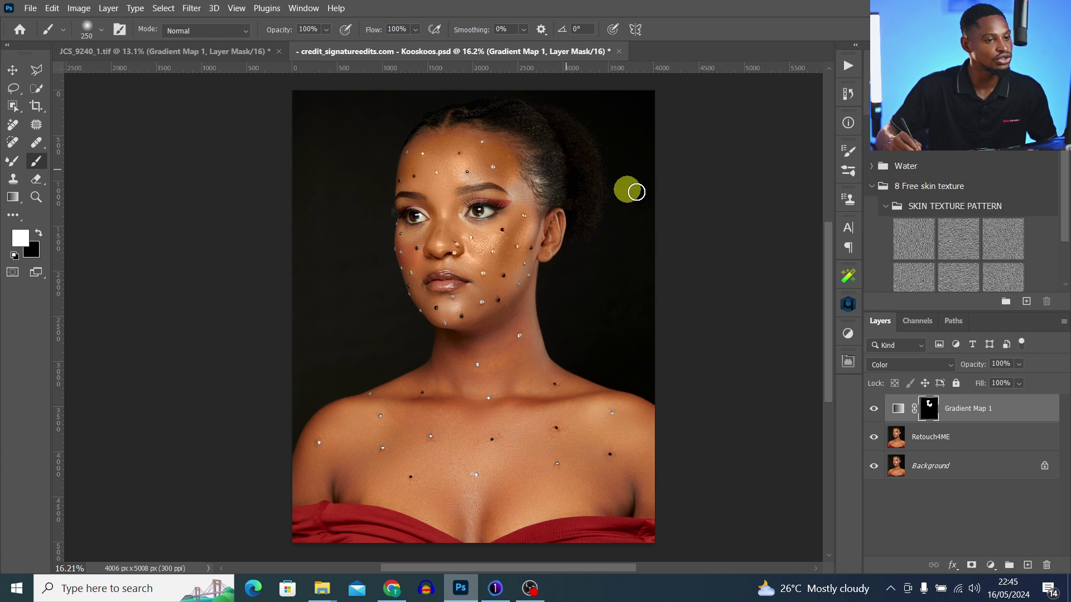
left_click(902, 366)
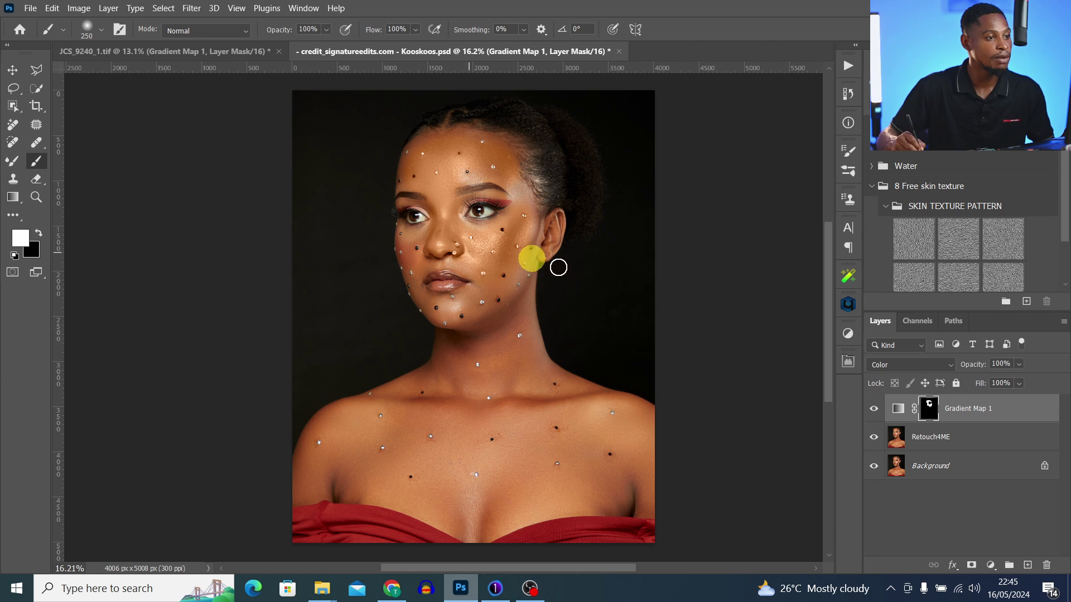
left_click(902, 365)
key("Escape")
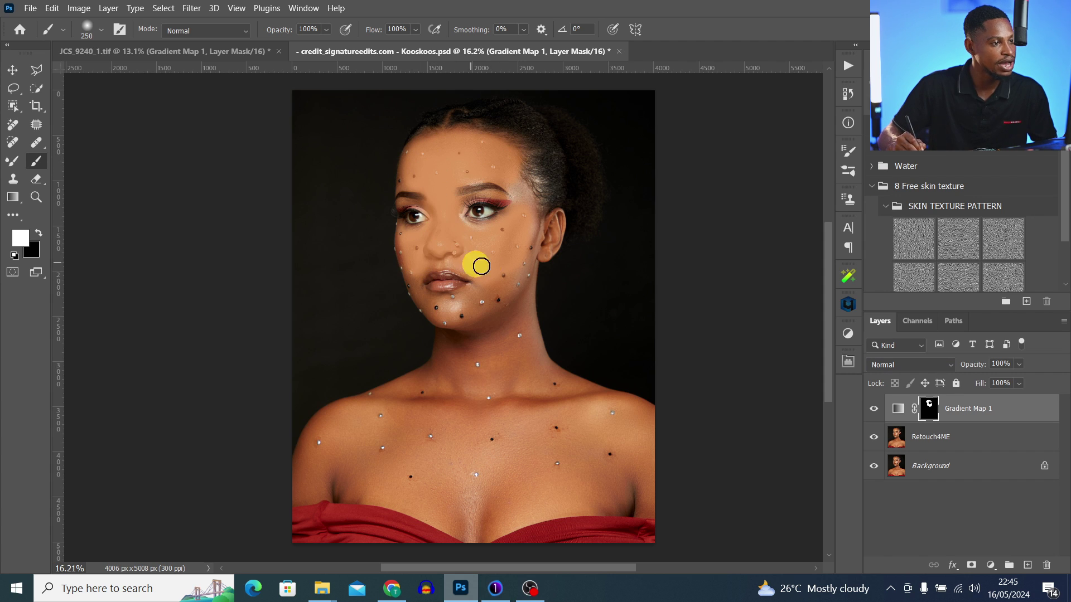
- Paint the mask white over the remaining face, ear, neck, shoulders and chest, adjusting the brush size and sparing the eyes and lips
key("bracketleft")
key("bracketleft")
key("bracketleft")
mouse_move(456, 299)
left_mouse_down()
mouse_move(476, 299)
mouse_move(418, 294)
mouse_move(430, 305)
mouse_move(511, 304)
mouse_move(463, 394)
mouse_move(512, 242)
mouse_move(456, 383)
mouse_move(569, 359)
left_mouse_up()
key("bracketright")
key("bracketright")
key("bracketright")
key("bracketleft")
key("bracketleft")
left_click(928, 410, "ctrl")
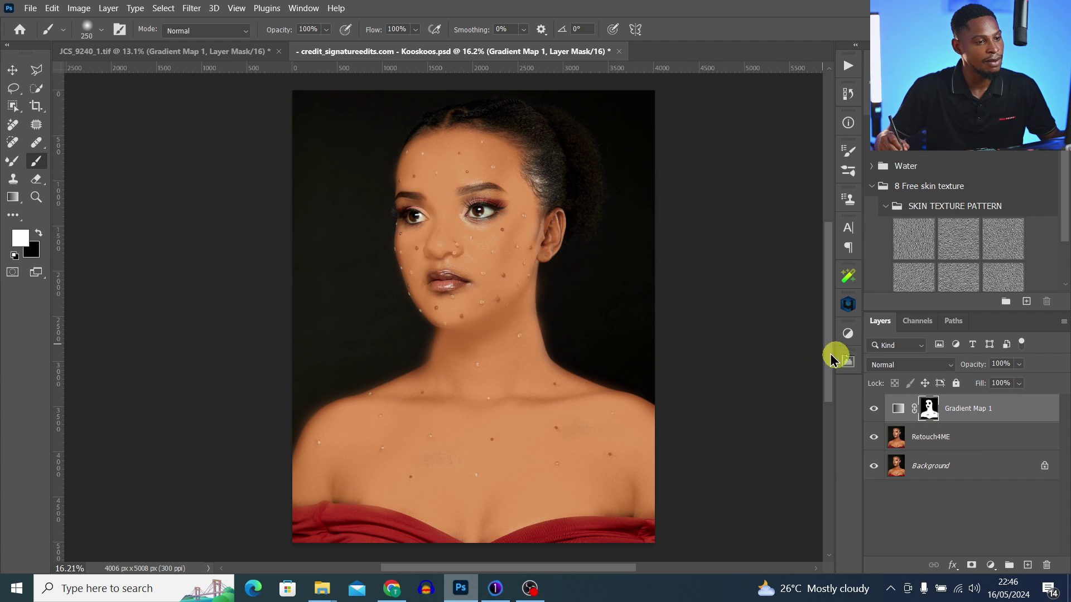
- Feather the Gradient Map 1 layer mask by about 4.1 px
left_click(848, 360)
left_click_drag(606, 381, 650, 376)
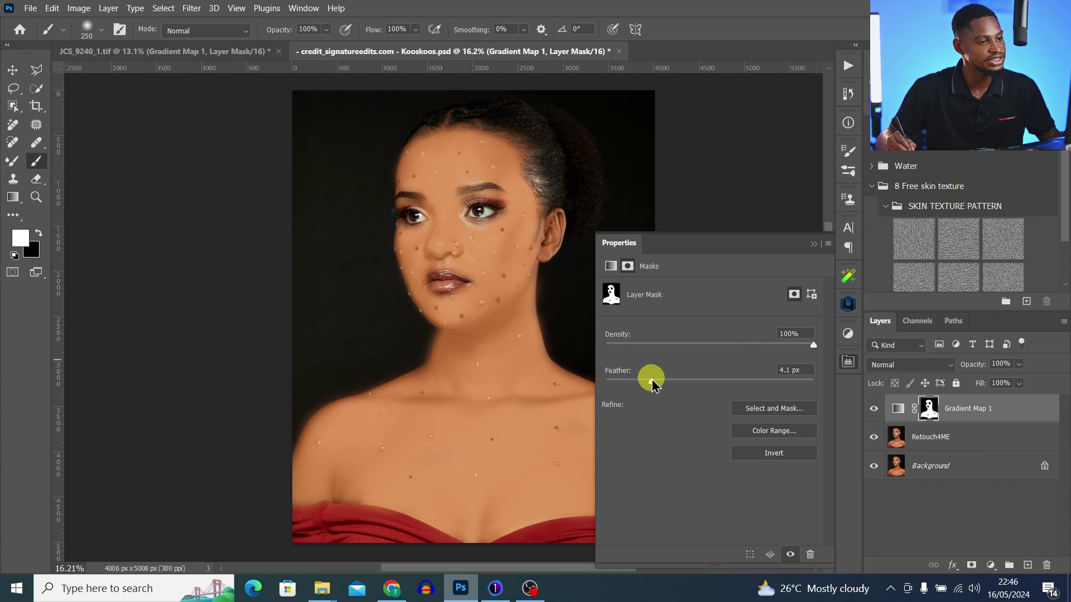
left_click(814, 244)
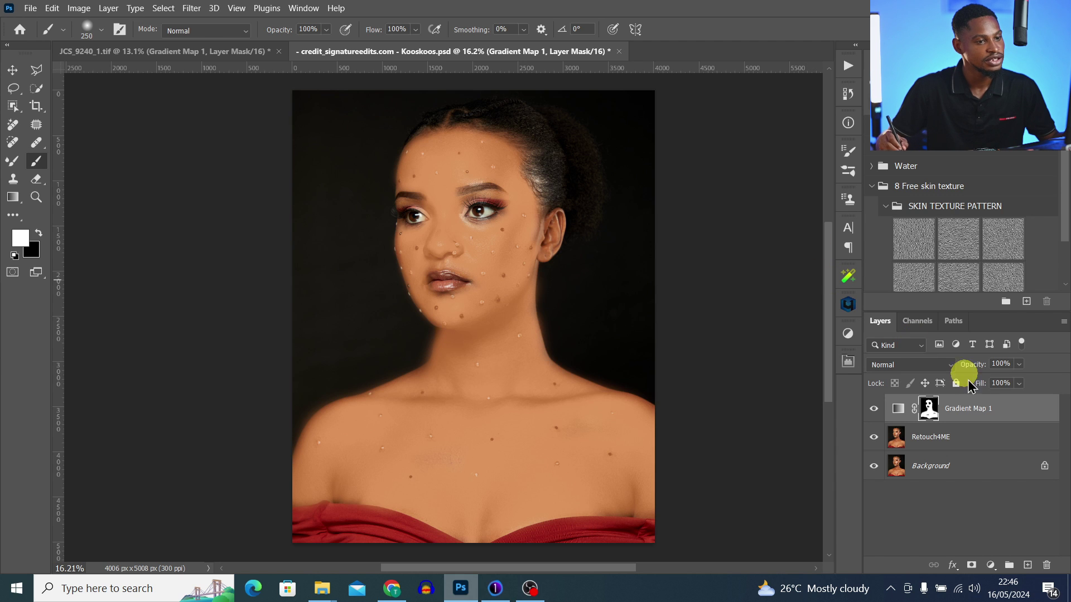
- Try the Color blend mode on the Gradient Map 1 layer with a reduced opacity
left_click(911, 365)
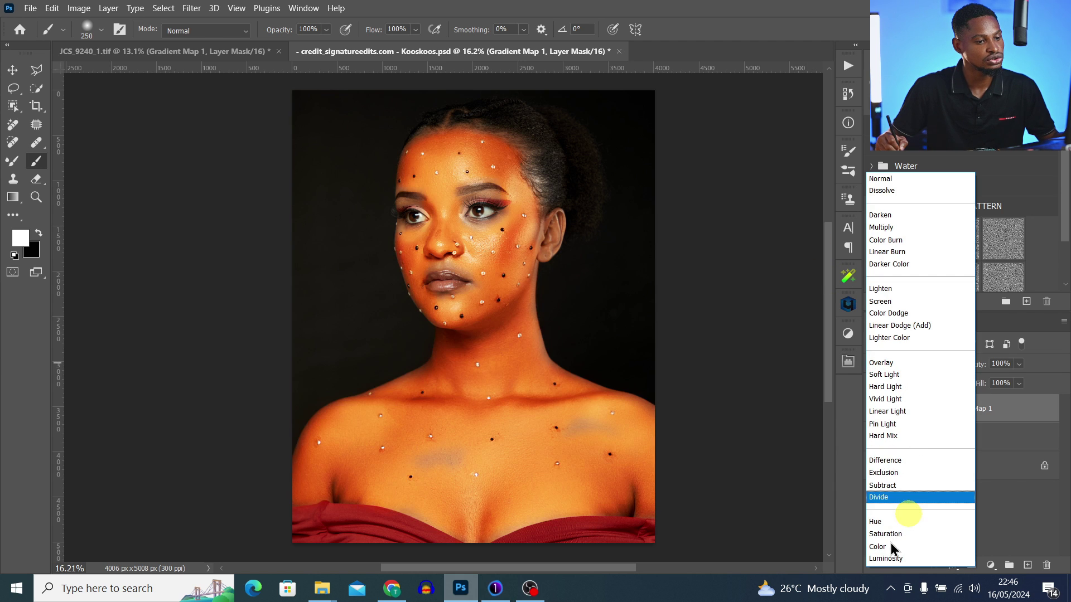
left_click(891, 549)
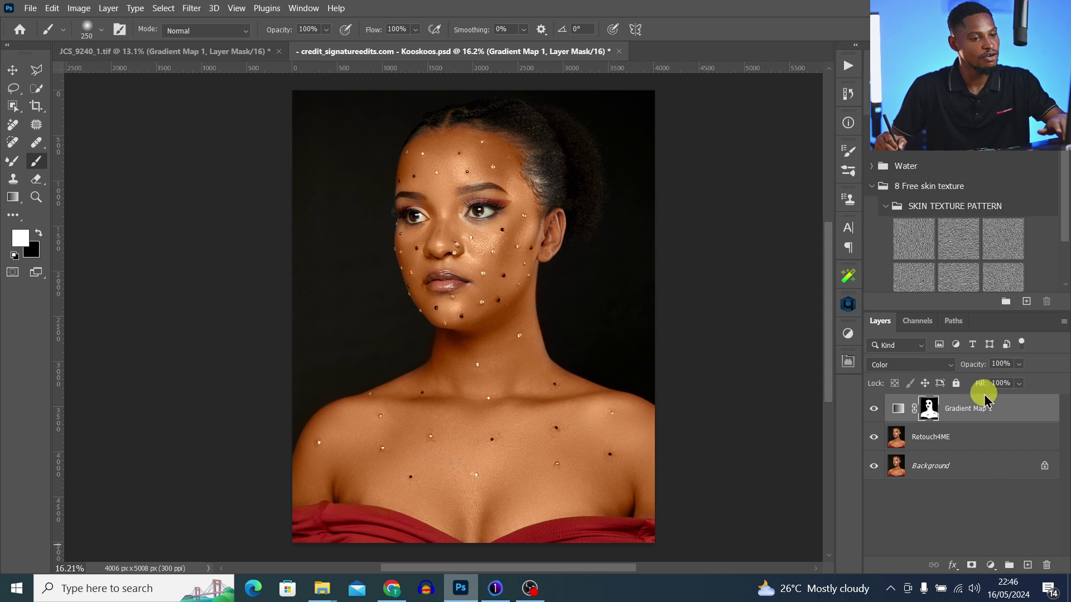
left_click(1019, 364)
left_click_drag(1035, 380, 1007, 383)
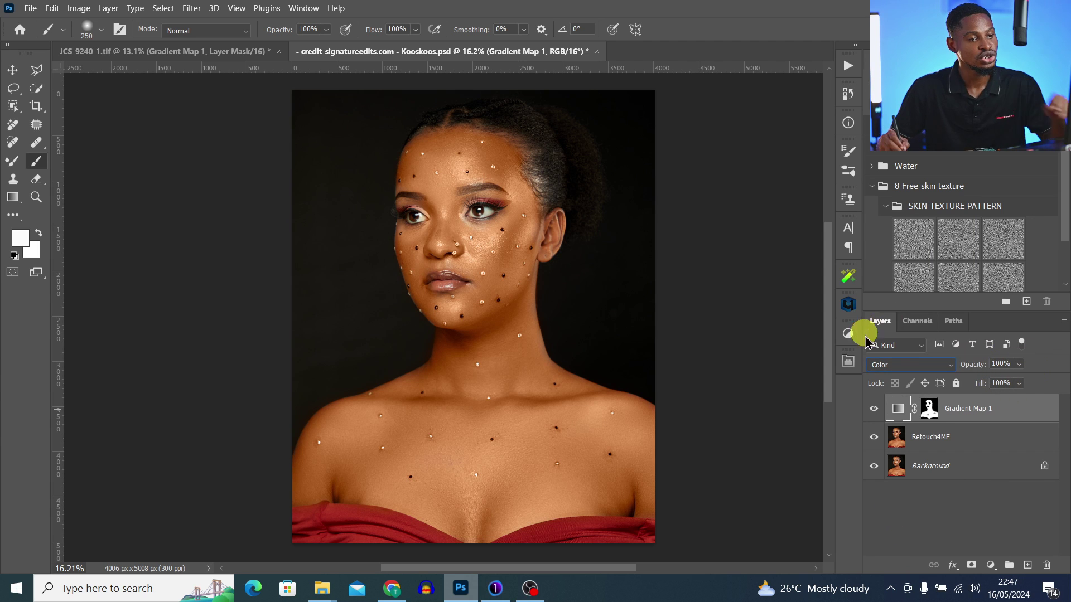
- Try the Normal blend mode on the Gradient Map 1 layer at 38% opacity
left_click(898, 365)
left_click(893, 179)
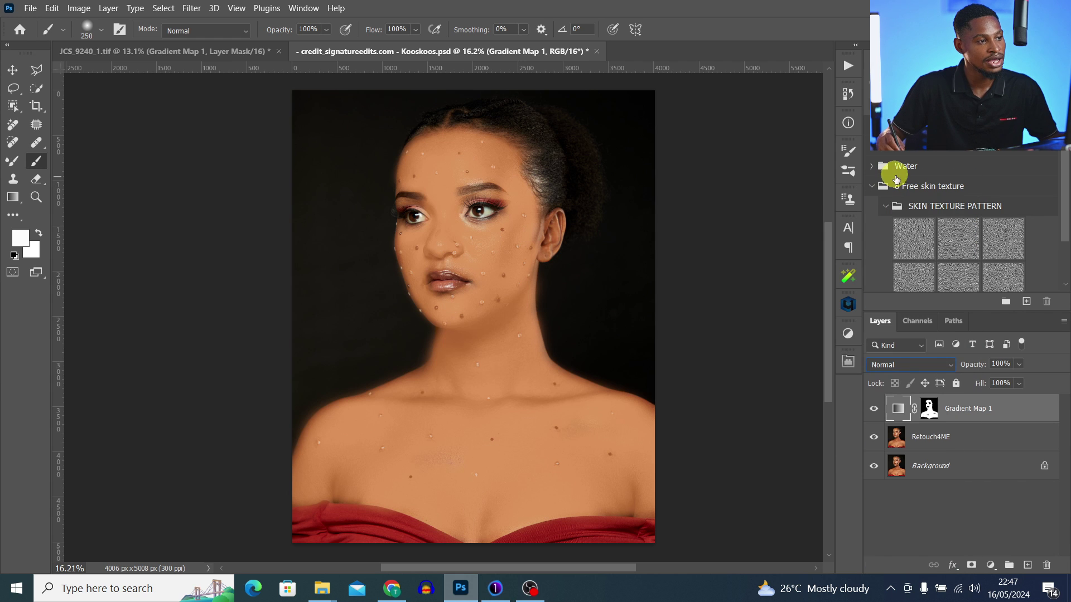
left_click(1020, 365)
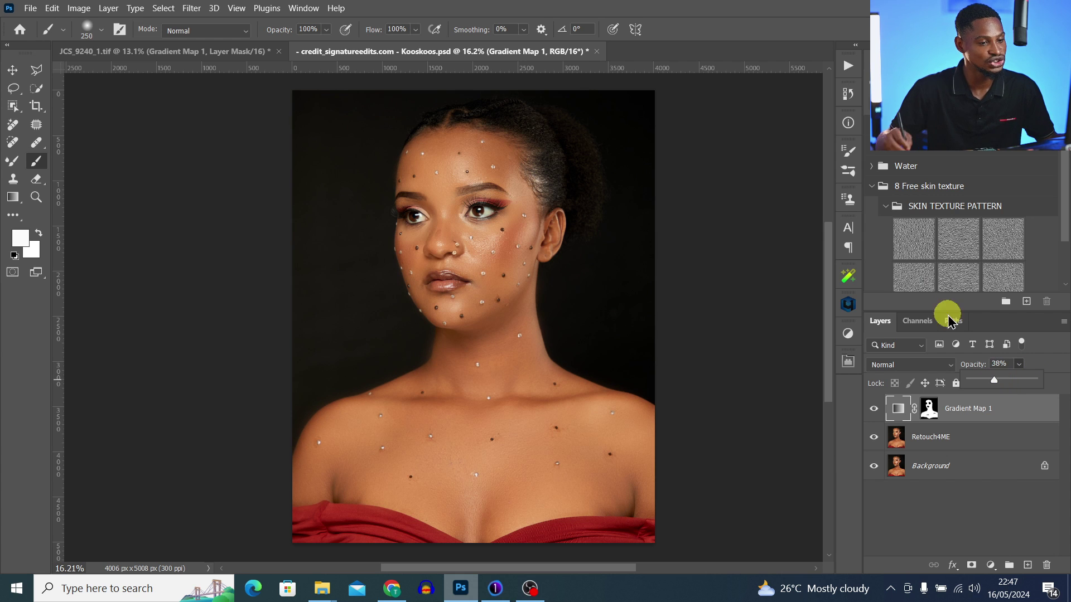
- Set the Gradient Map 1 layer to Color blend mode at 40% opacity and toggle its visibility to compare the skin tones
left_click(907, 365)
left_click(887, 546)
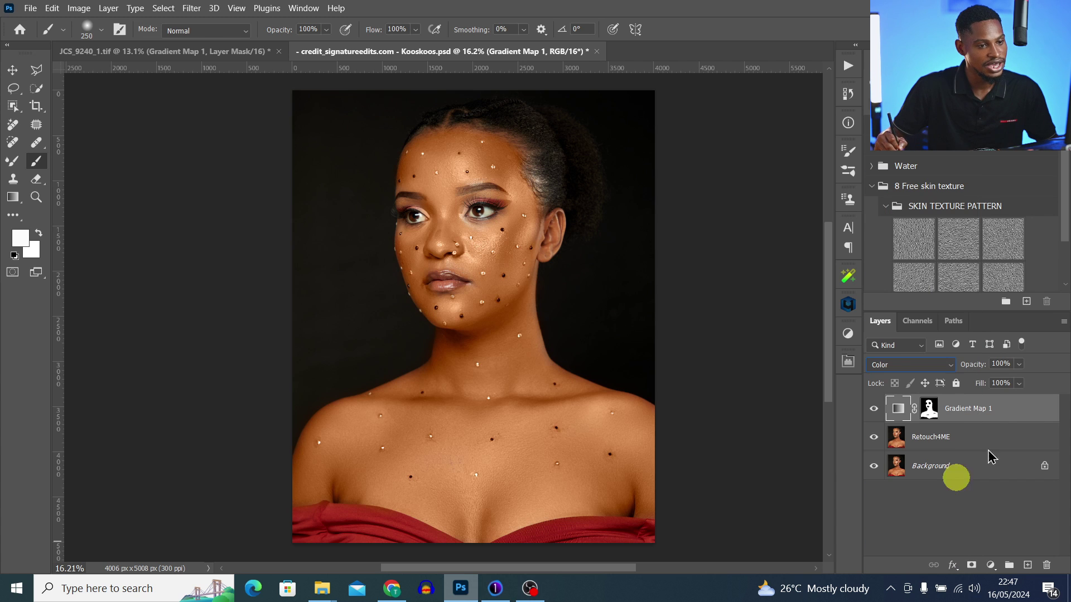
left_click(1020, 365)
left_click_drag(1024, 374, 1005, 385)
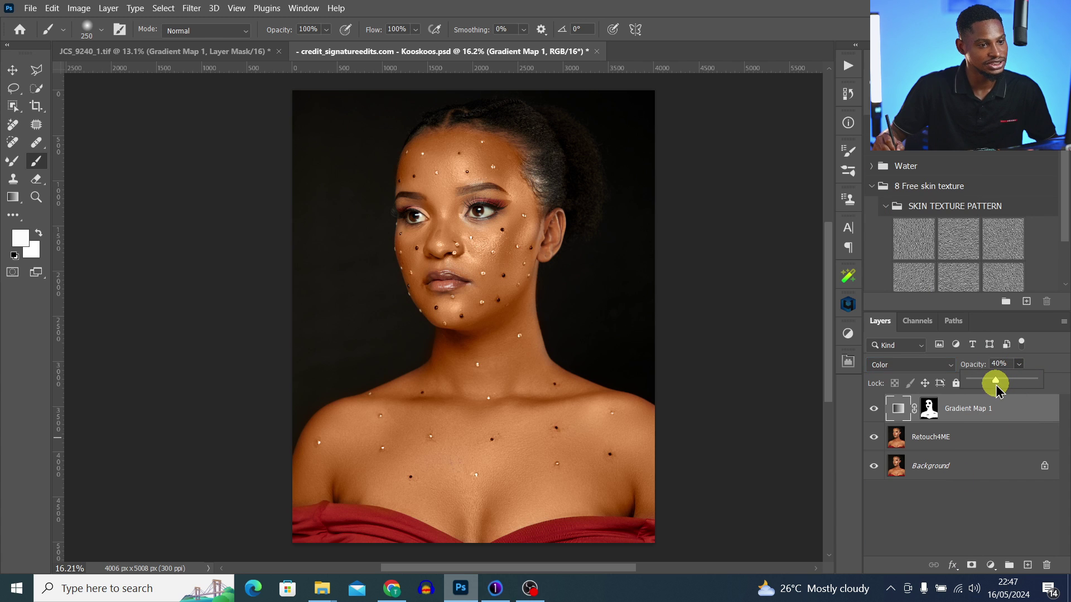
left_click(874, 411)
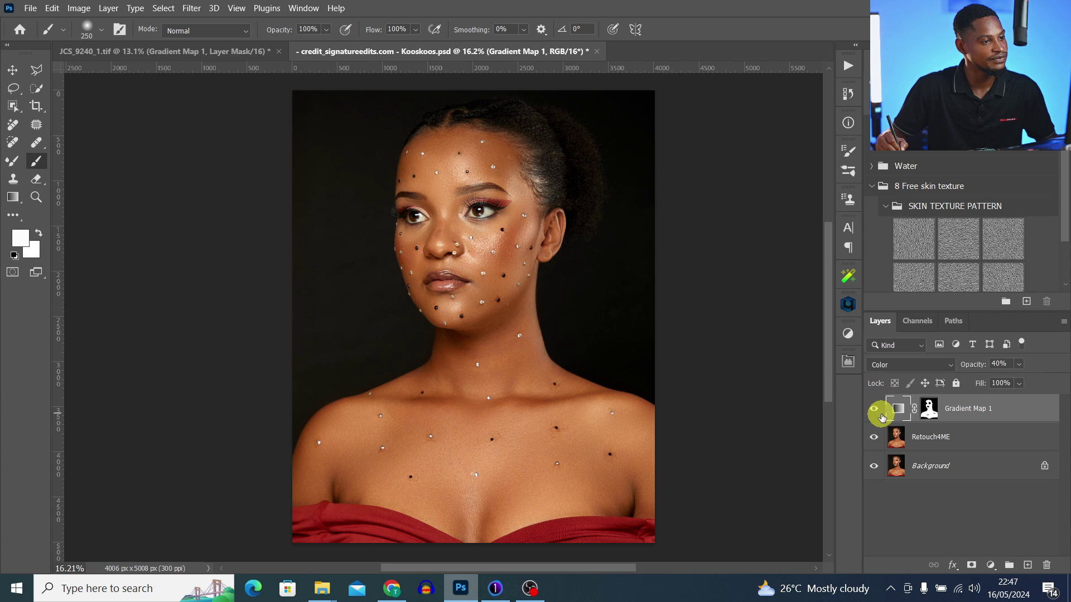